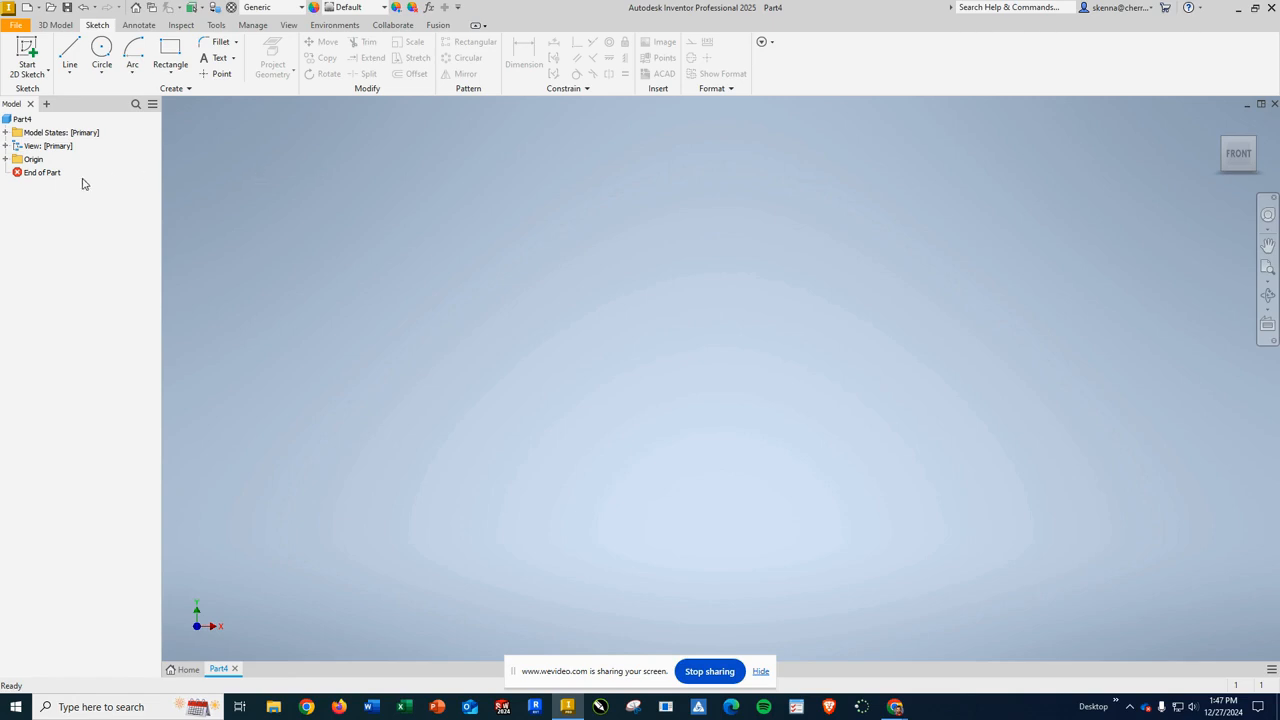
- Start a new 2D sketch on the XY origin plane
{"action": "left_click", "coordinate": [5, 159]}
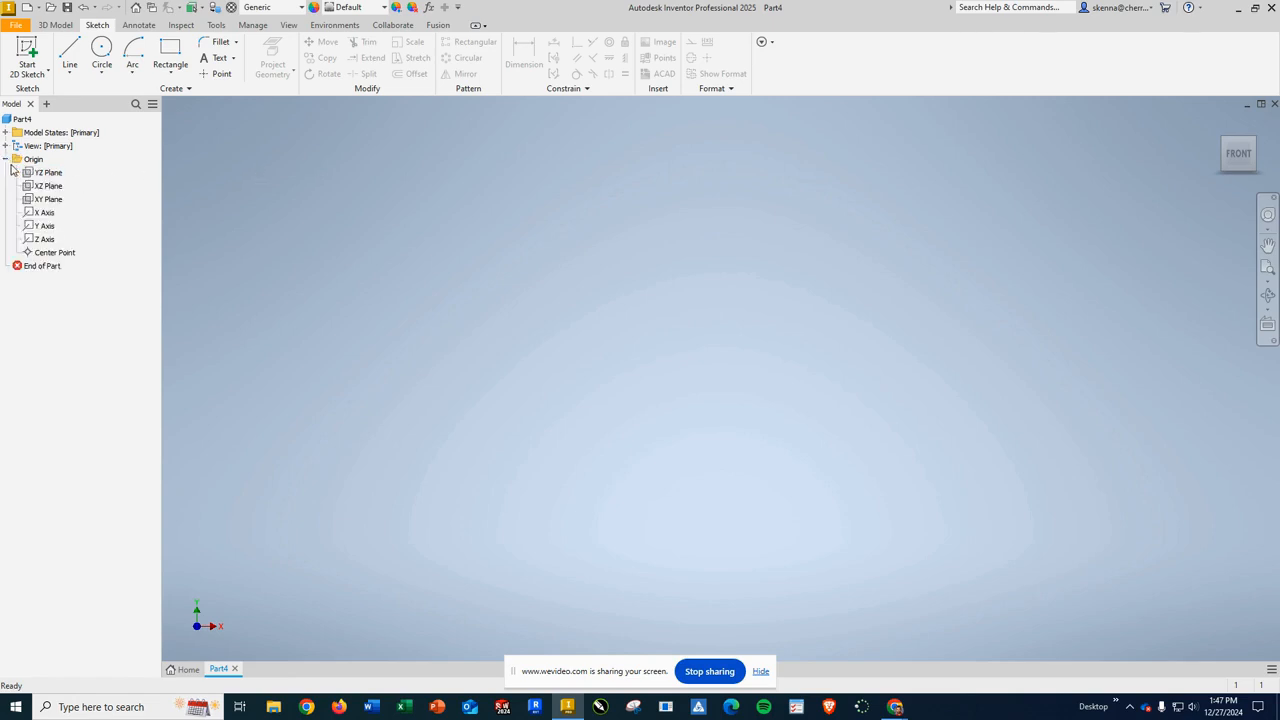
{"action": "left_click", "coordinate": [50, 199]}
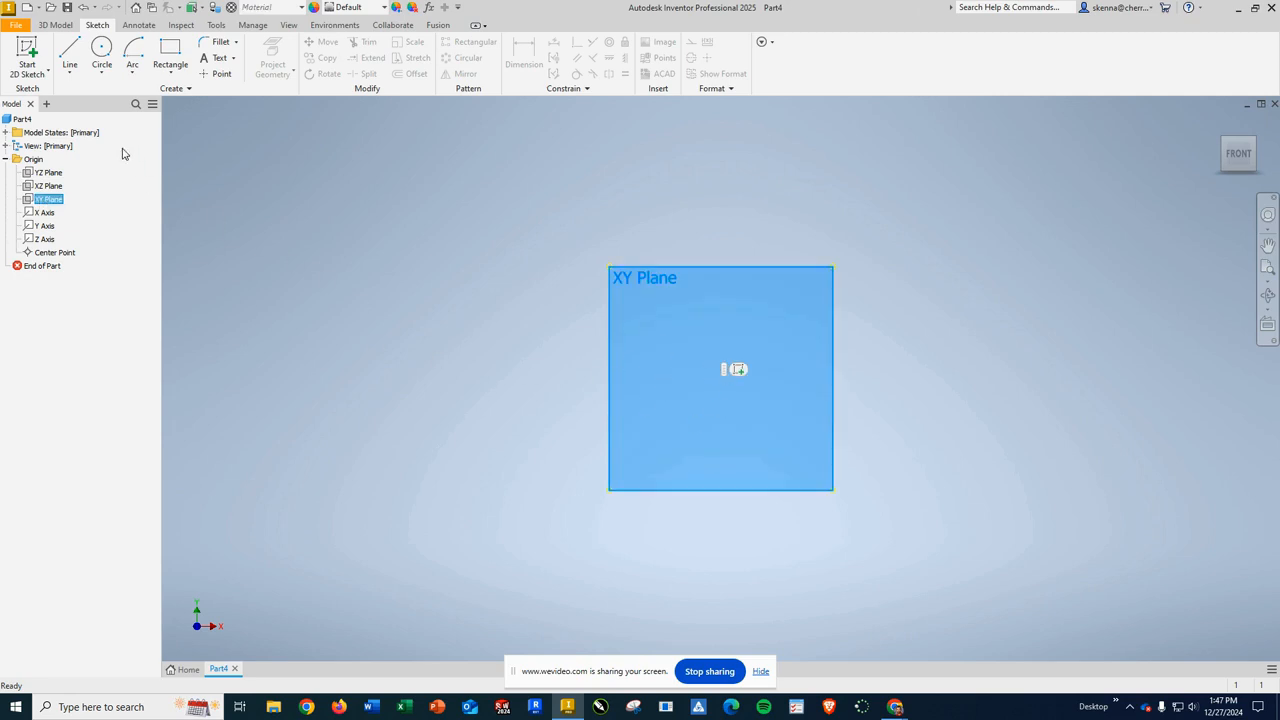
{"action": "left_click", "coordinate": [27, 50]}
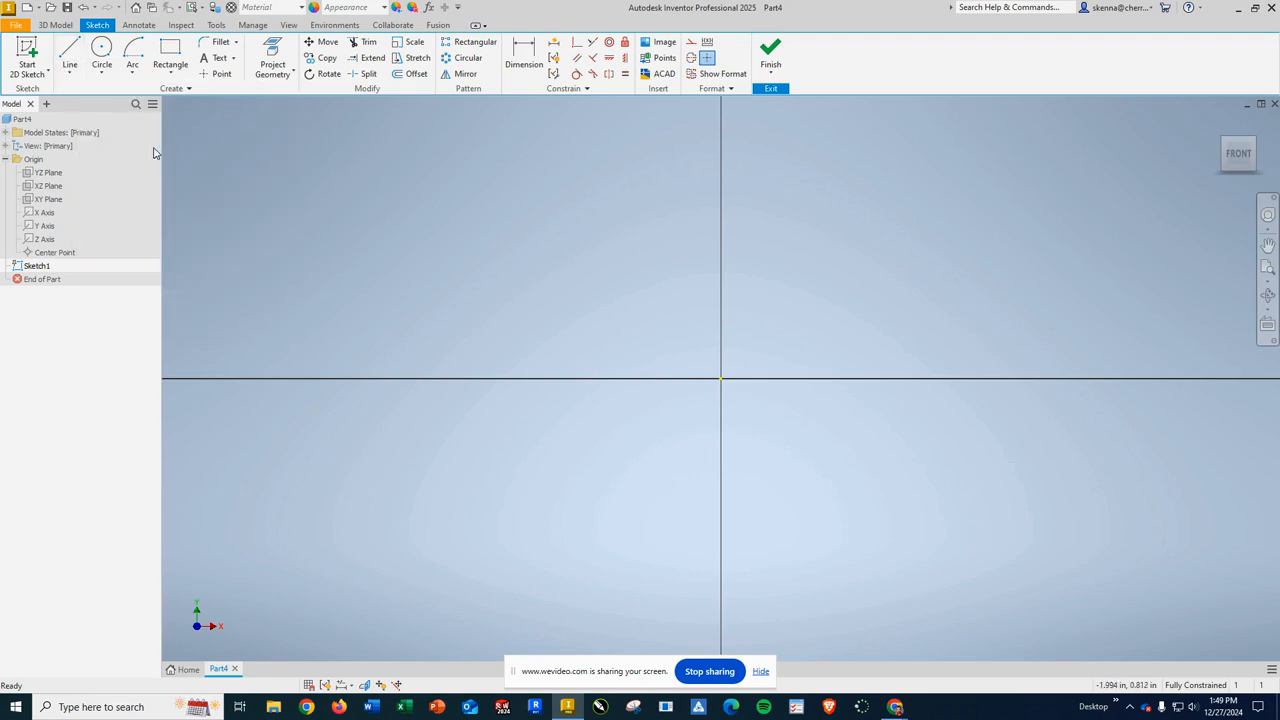
- Examine the available variants of the line, circle, arc, rectangle and fillet sketch tools
{"action": "left_click", "coordinate": [69, 76]}
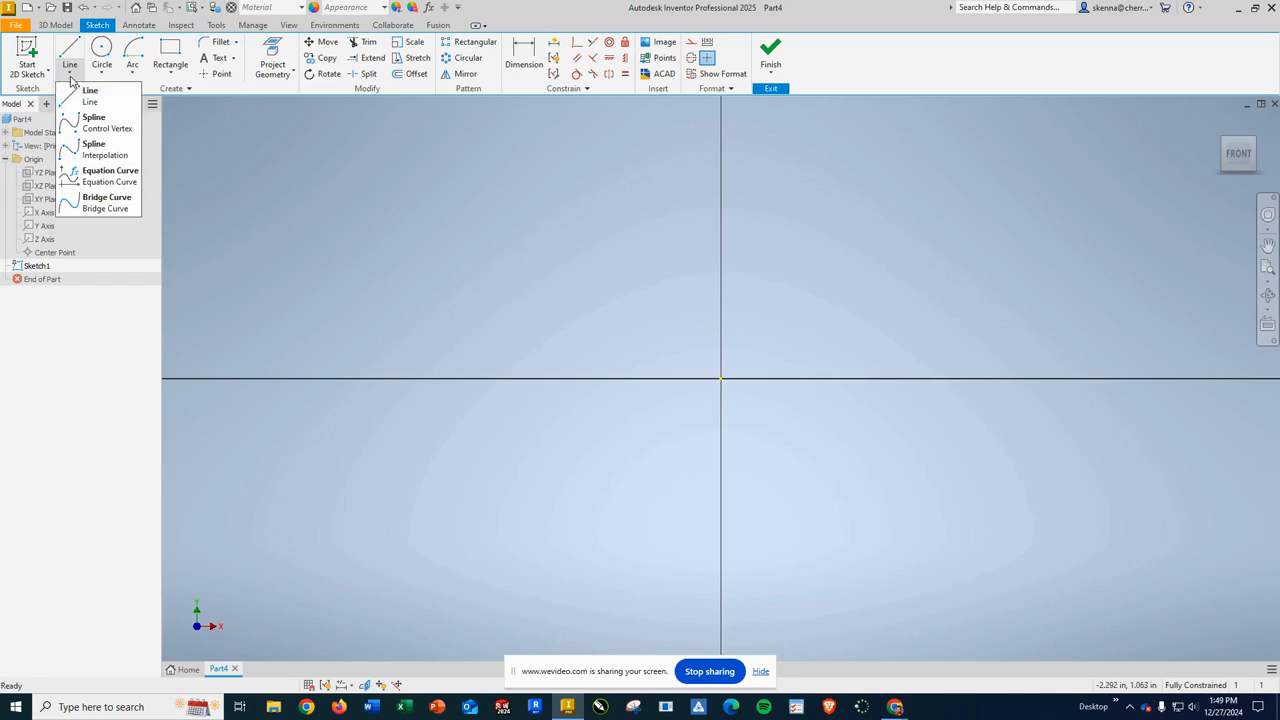
{"action": "left_click", "coordinate": [69, 78]}
{"action": "left_click", "coordinate": [101, 72]}
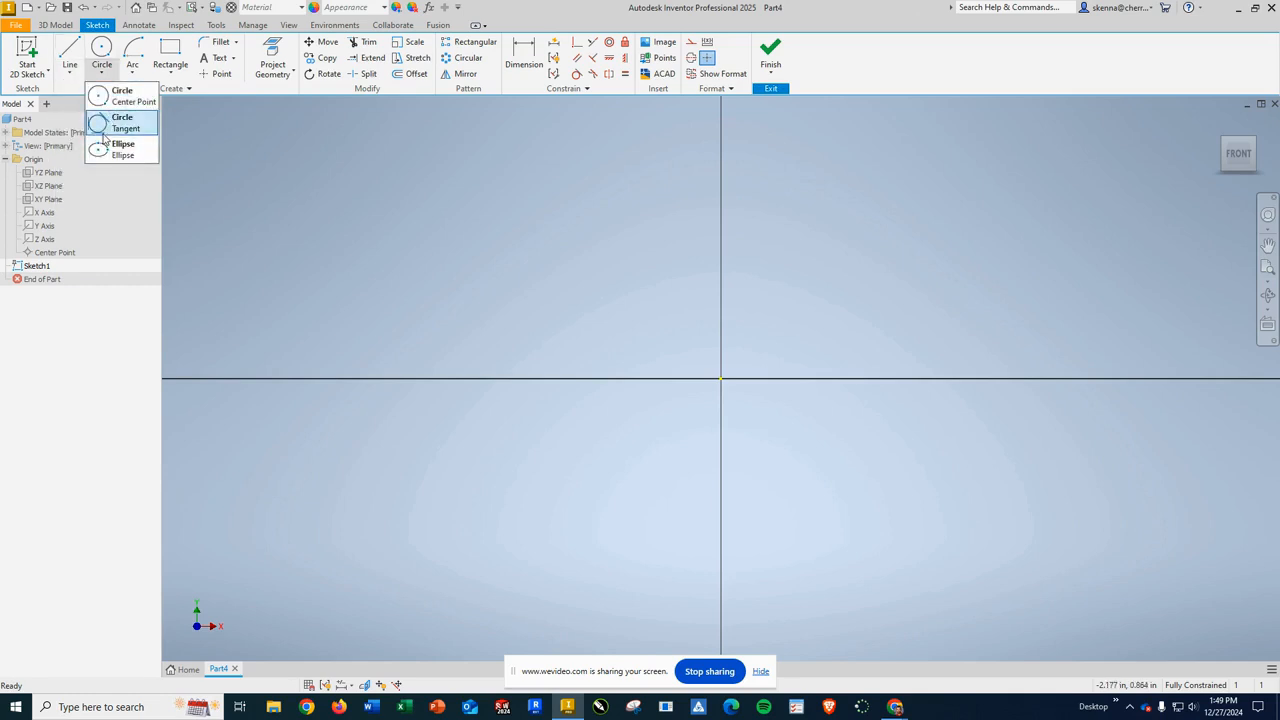
{"action": "left_click", "coordinate": [102, 76]}
{"action": "left_click", "coordinate": [132, 73]}
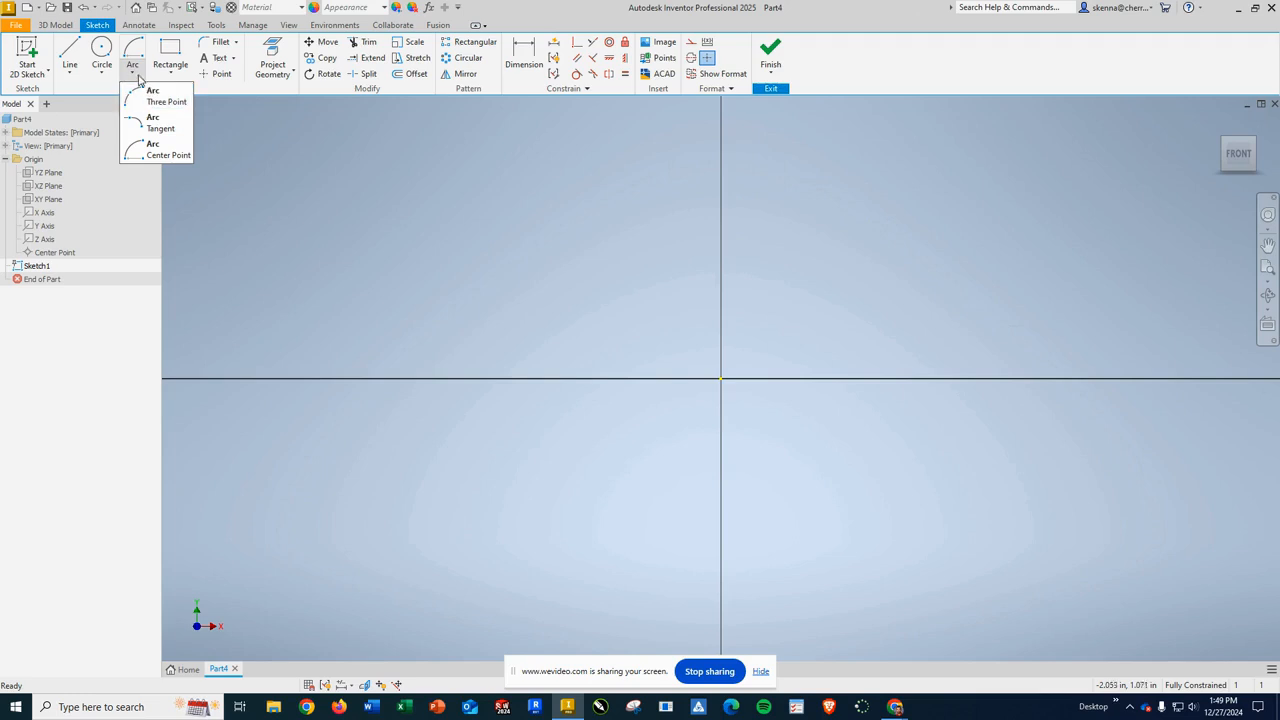
{"action": "left_click", "coordinate": [133, 76]}
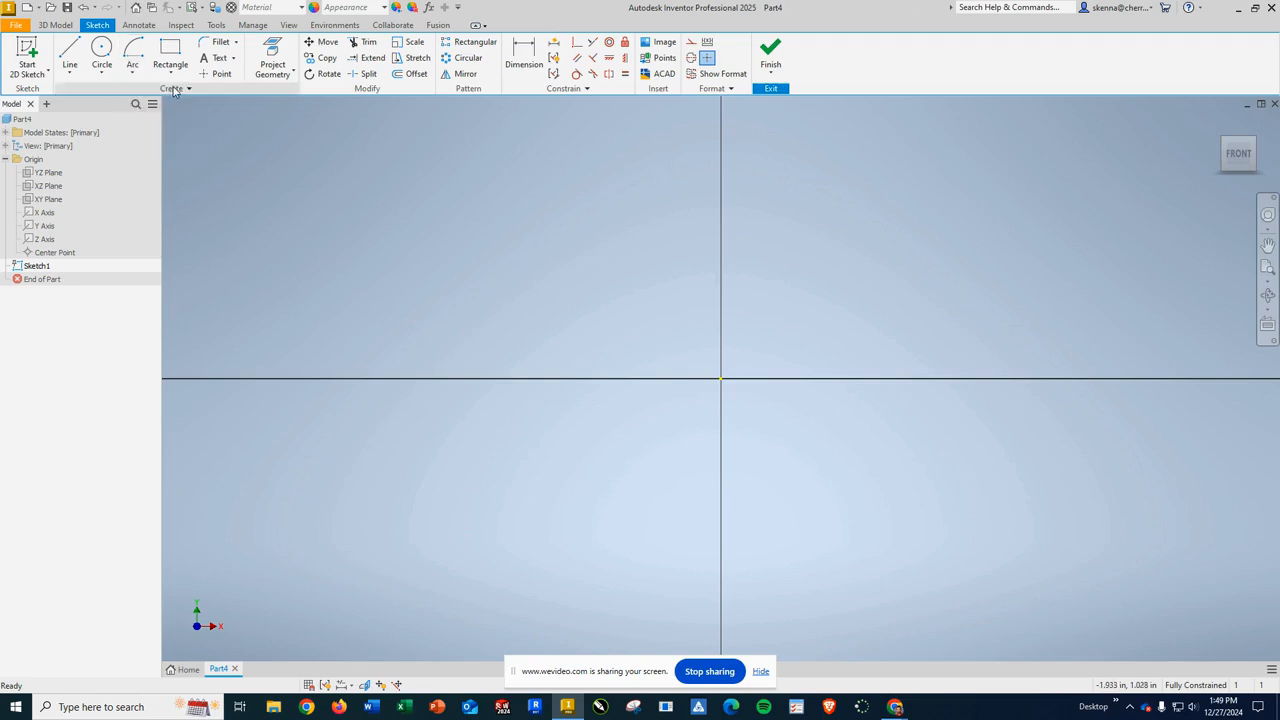
{"action": "left_click", "coordinate": [170, 79]}
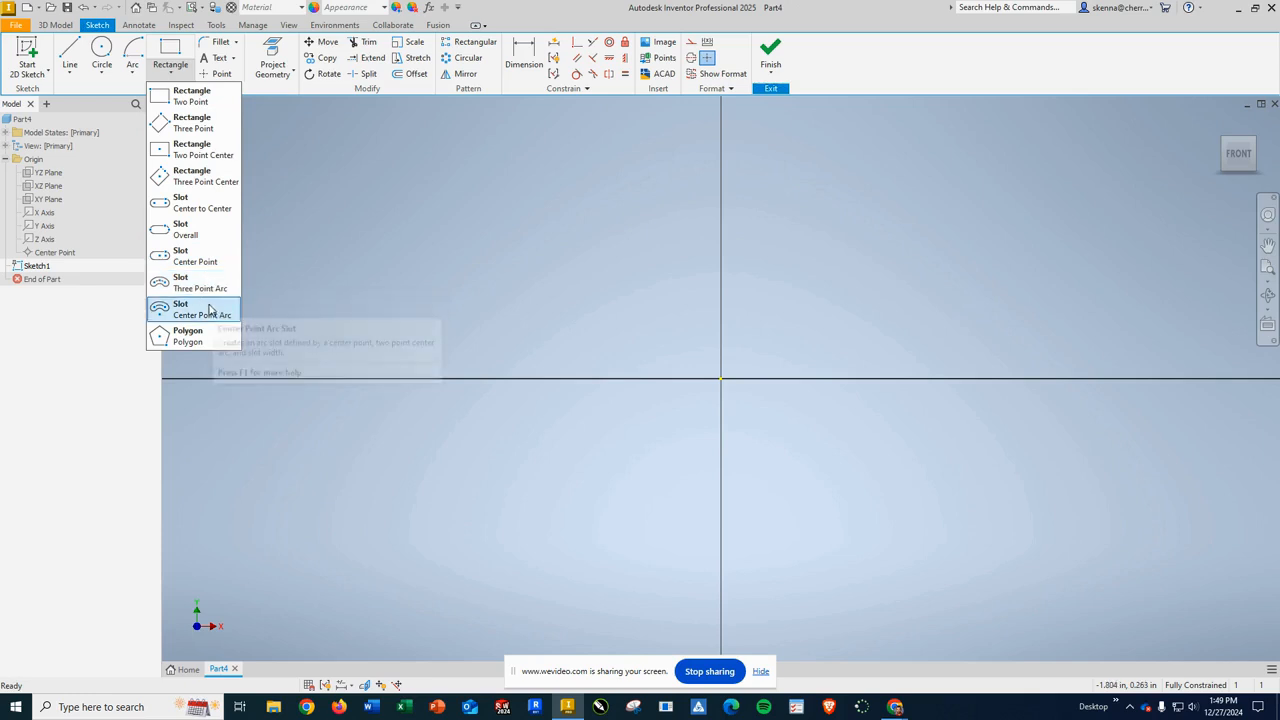
{"action": "left_click", "coordinate": [178, 73]}
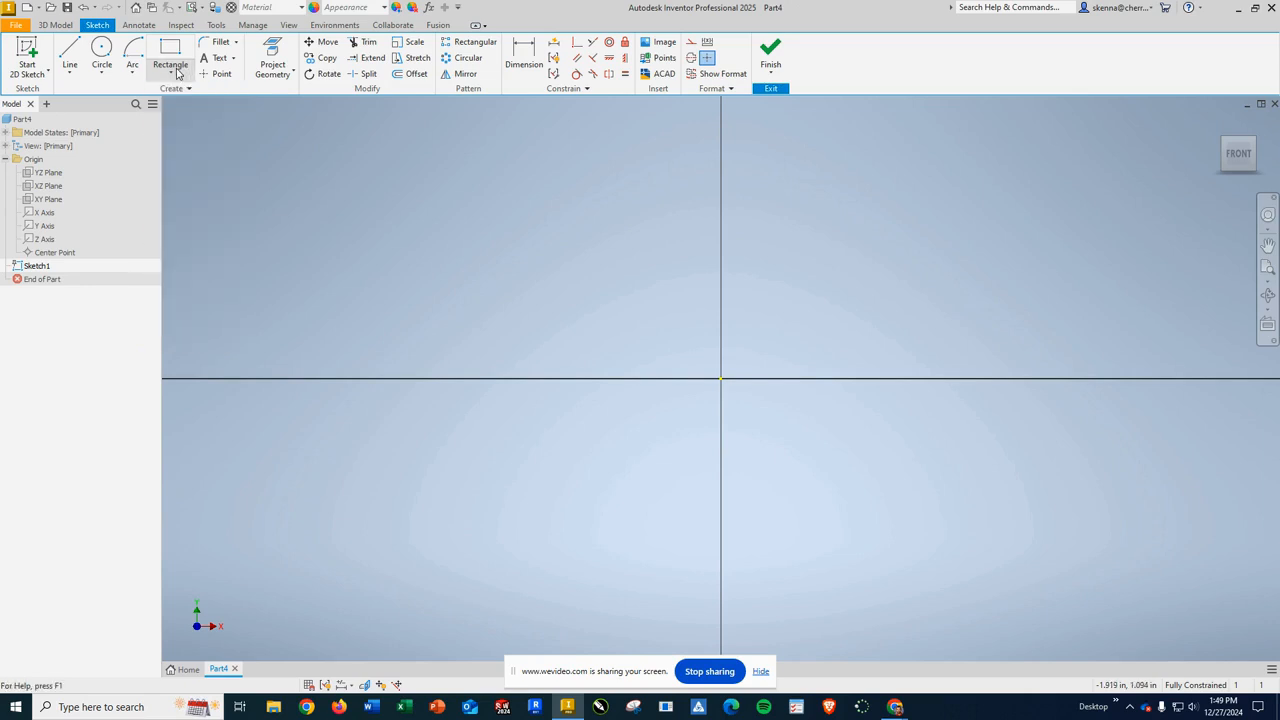
{"action": "left_click", "coordinate": [236, 42]}
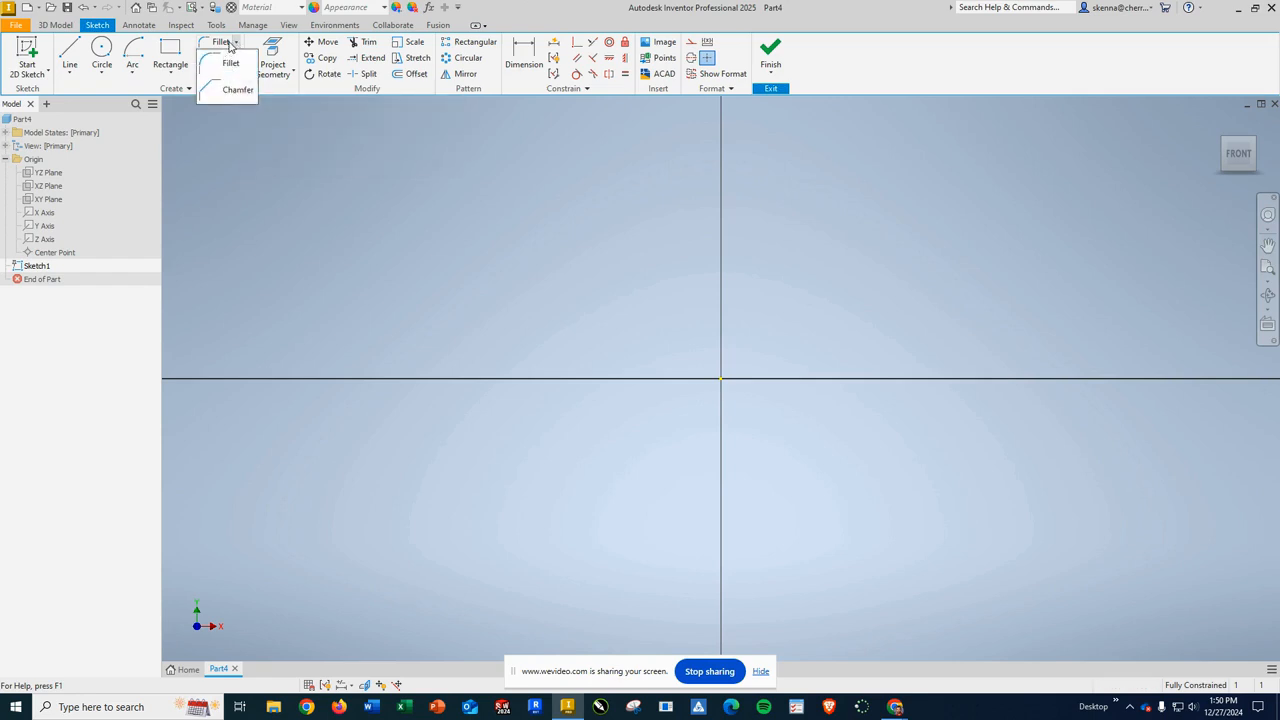
{"action": "left_click", "coordinate": [230, 44]}
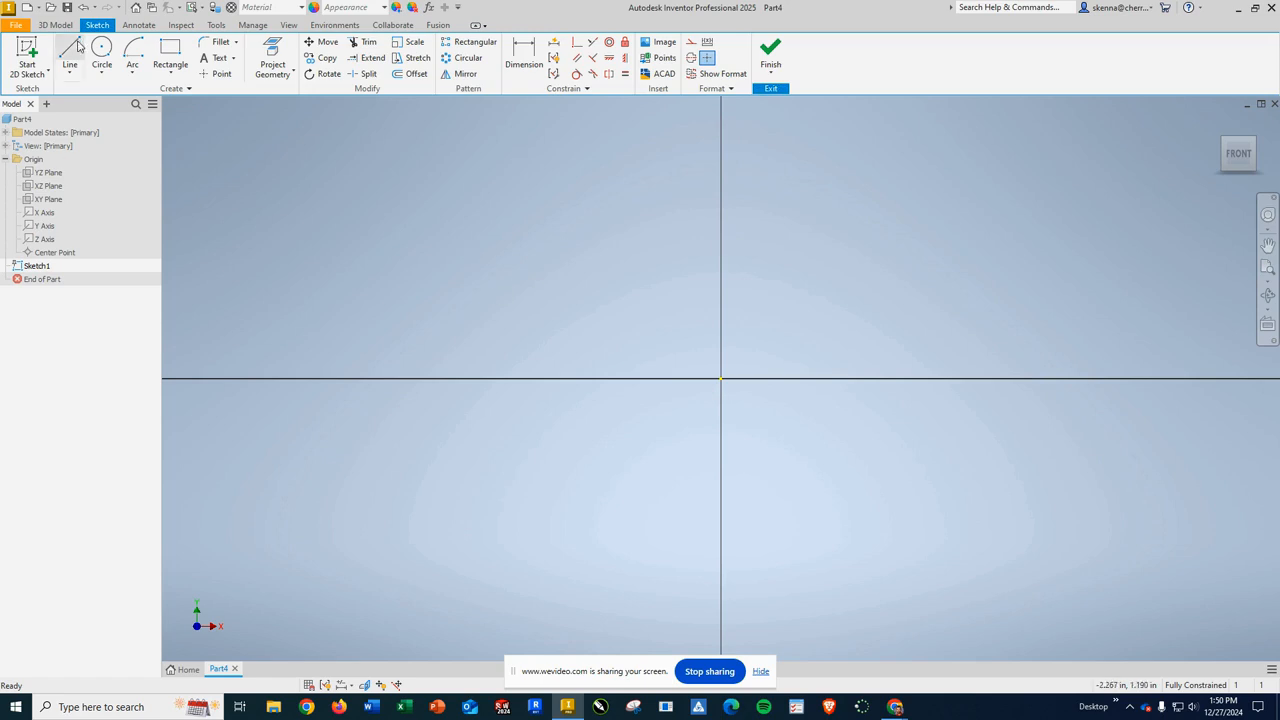
- Draw a two-point rectangle from the origin, 6 in wide and 4 in high, extending toward positive X and Y
{"action": "left_click", "coordinate": [172, 50]}
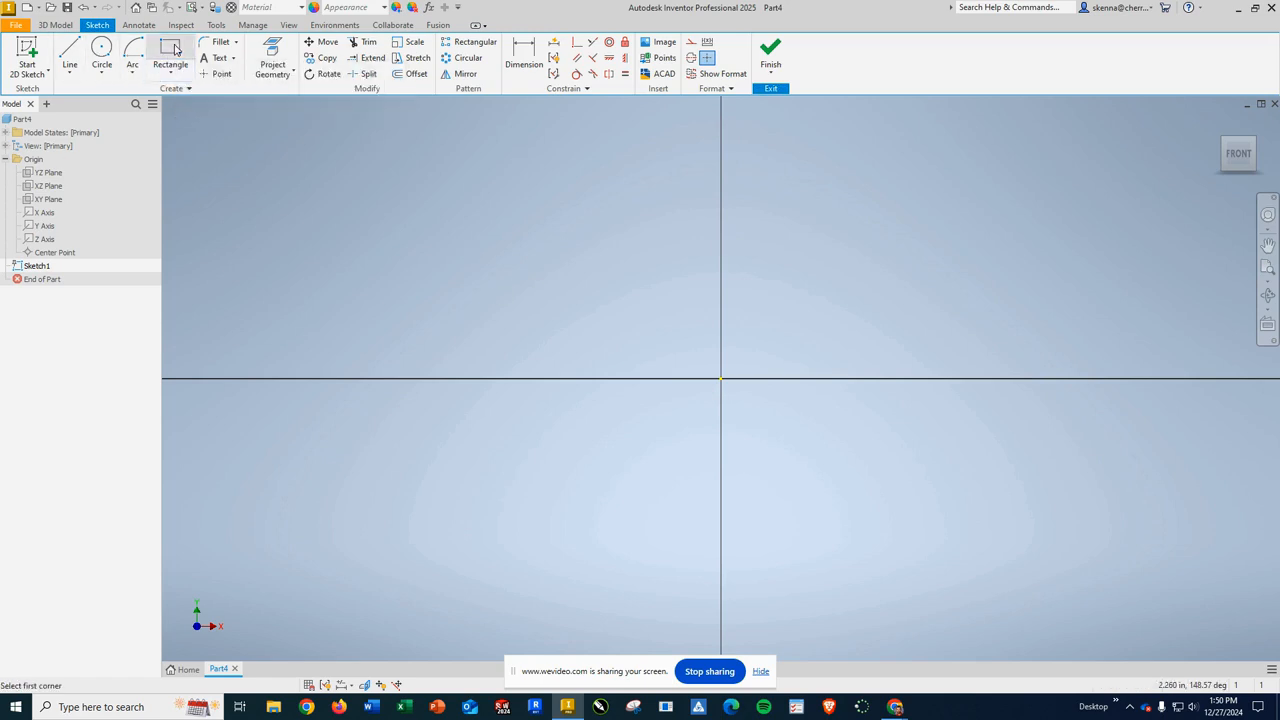
{"action": "left_click", "coordinate": [720, 378]}
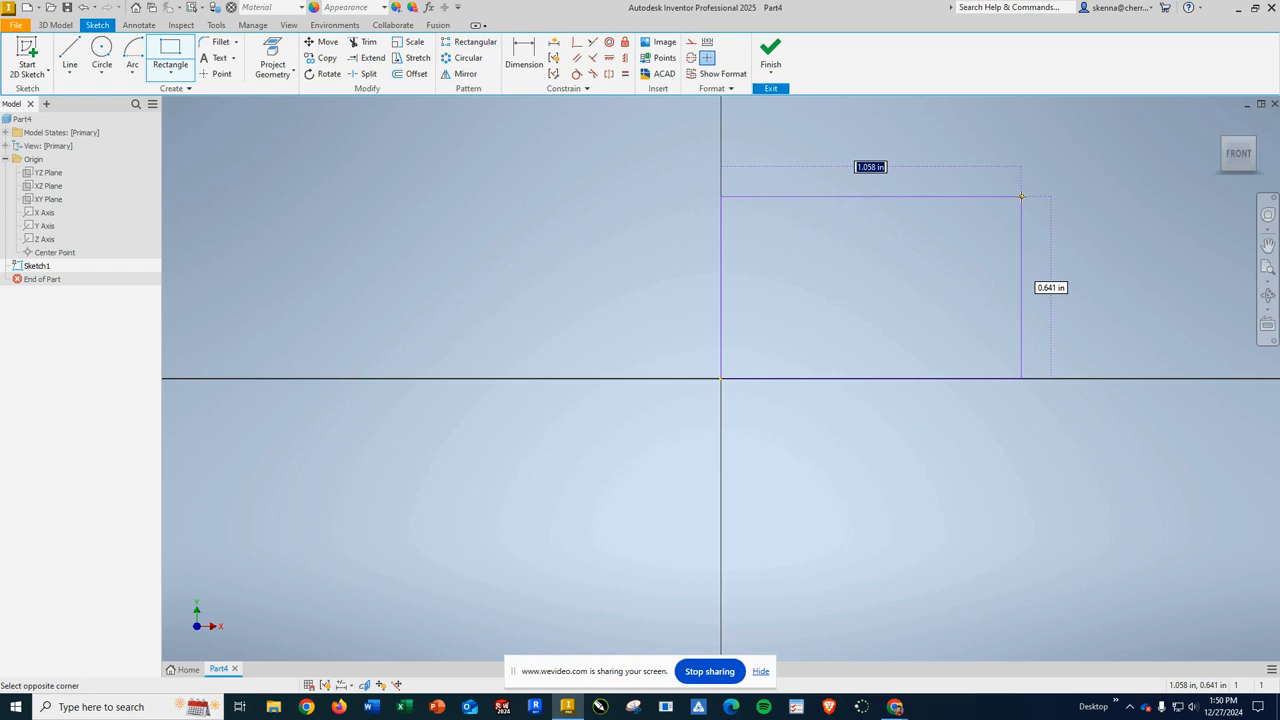
{"action": "type", "text": "6"}
{"action": "key", "text": "Tab"}
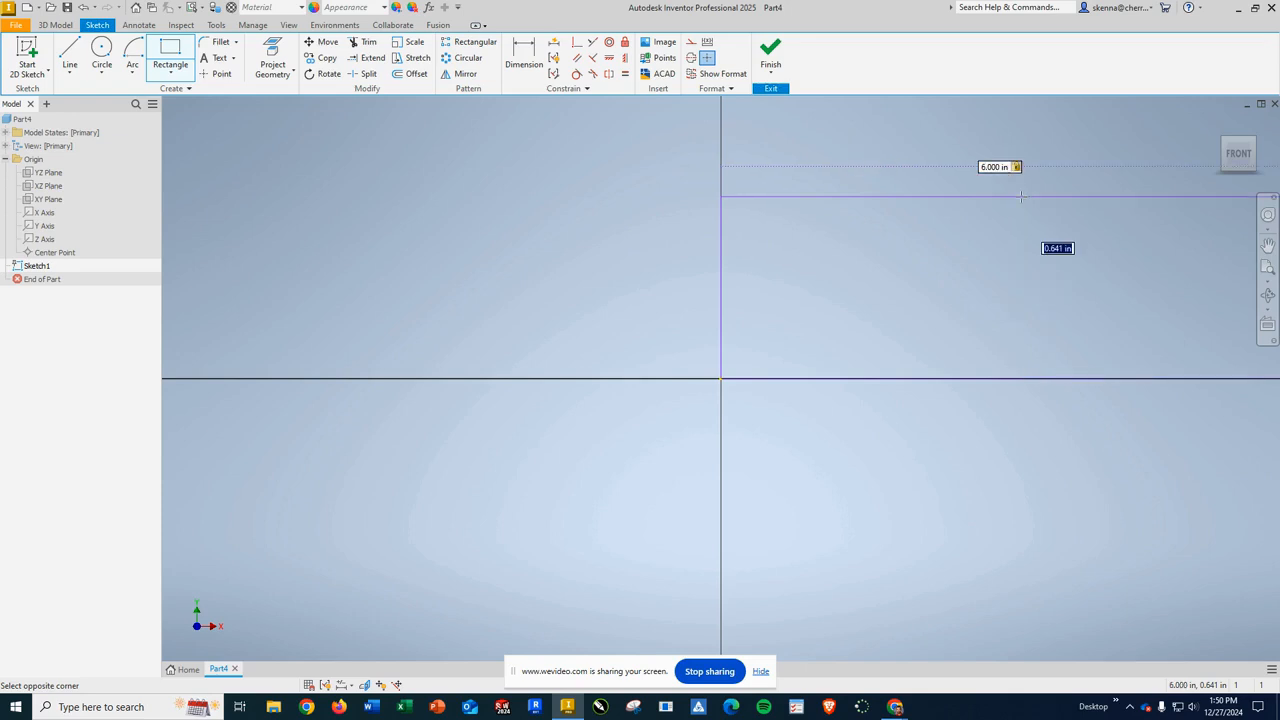
{"action": "type", "text": "4"}
{"action": "key", "text": "Return"}
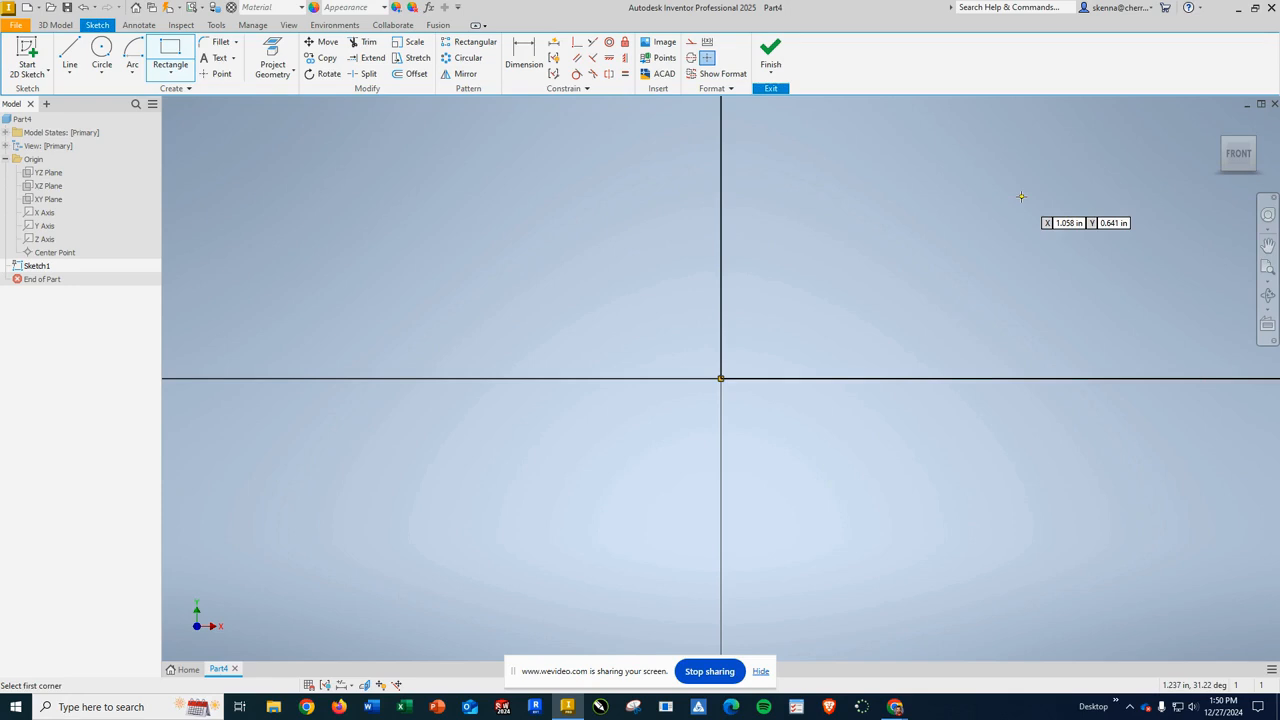
{"action": "scroll", "coordinate": [1021, 196], "scroll_direction": "up", "scroll_amount": 5}
{"action": "scroll", "coordinate": [1060, 205], "scroll_direction": "down", "scroll_amount": 5}
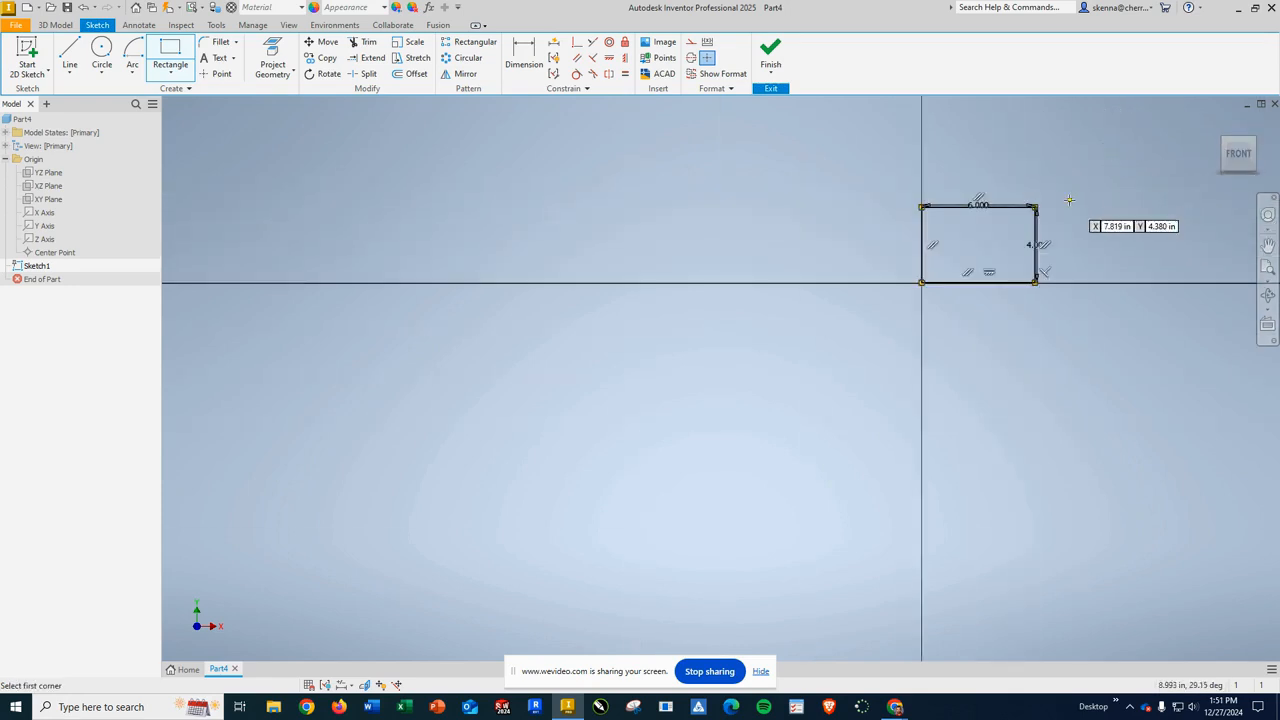
{"action": "scroll", "coordinate": [1068, 200], "scroll_direction": "down", "scroll_amount": 5}
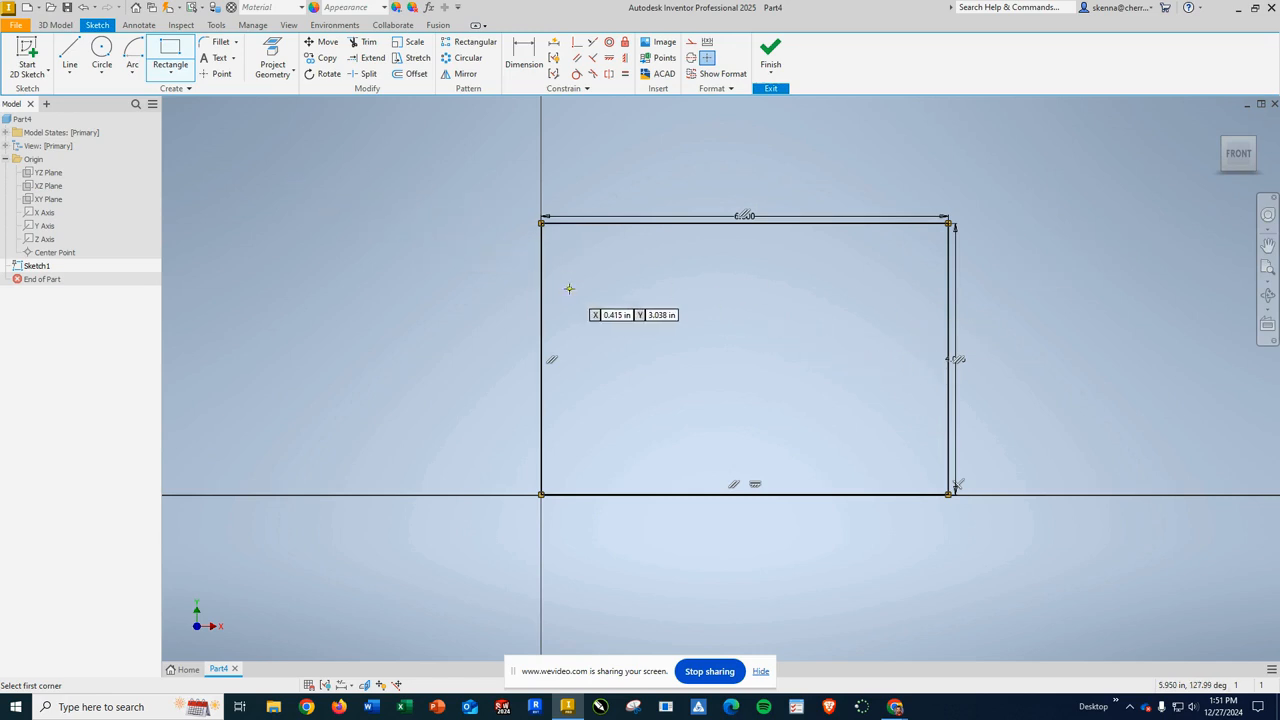
{"action": "scroll", "coordinate": [572, 288], "scroll_direction": "down", "scroll_amount": 3}
{"action": "scroll", "coordinate": [880, 338], "scroll_direction": "up", "scroll_amount": 3}
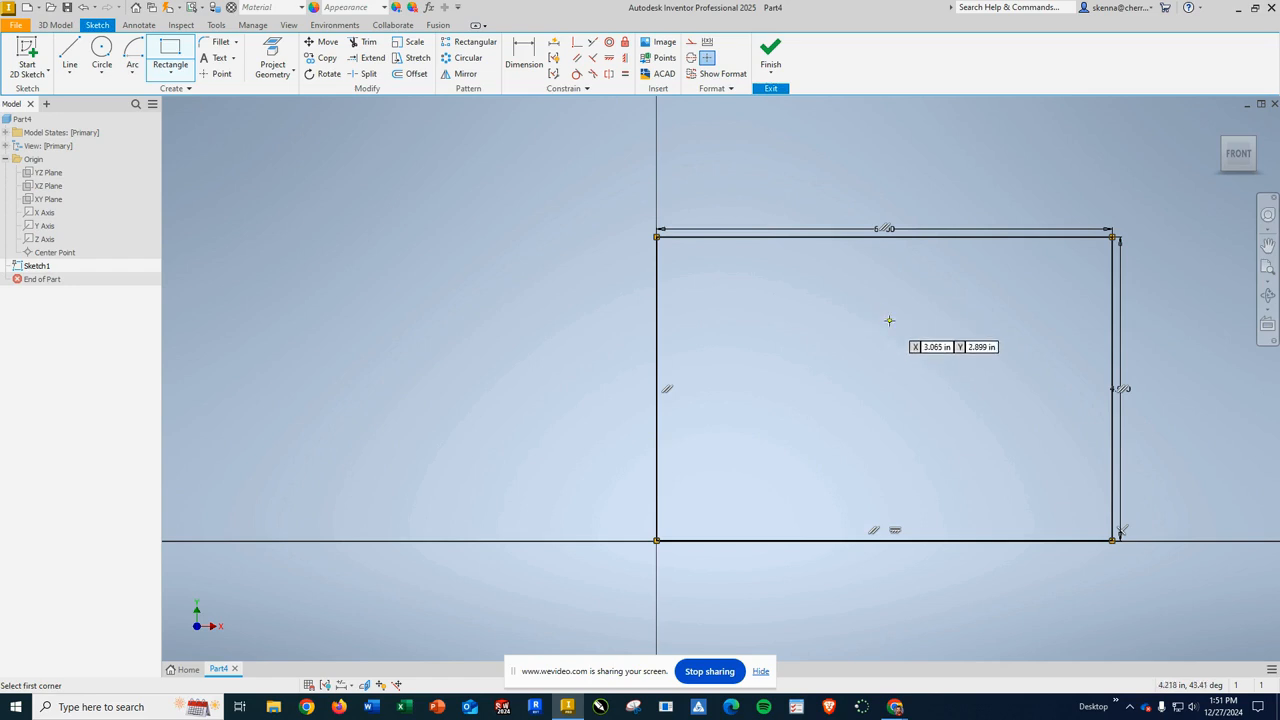
{"action": "key", "text": "Escape"}
- Move the rectangle's width and height dimensions farther away from its edges so they are readable
{"action": "left_click_drag", "start_coordinate": [888, 231], "coordinate": [890, 196]}
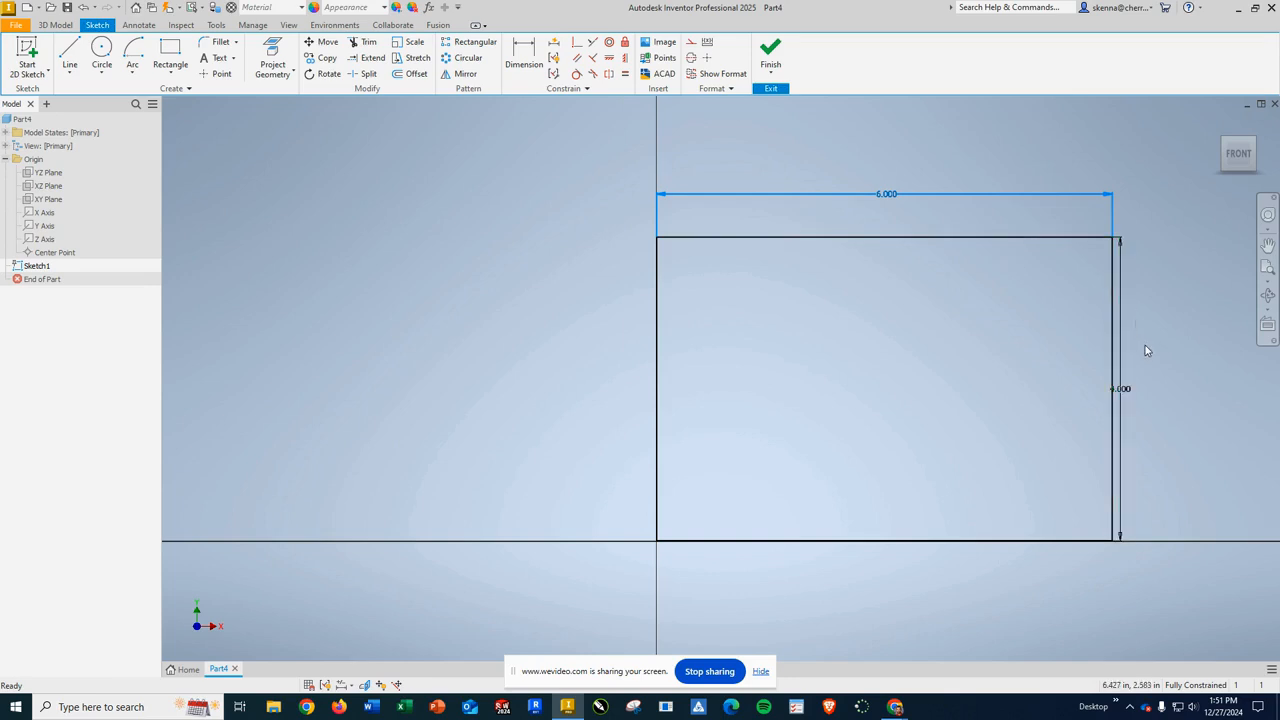
{"action": "left_click", "coordinate": [1124, 392]}
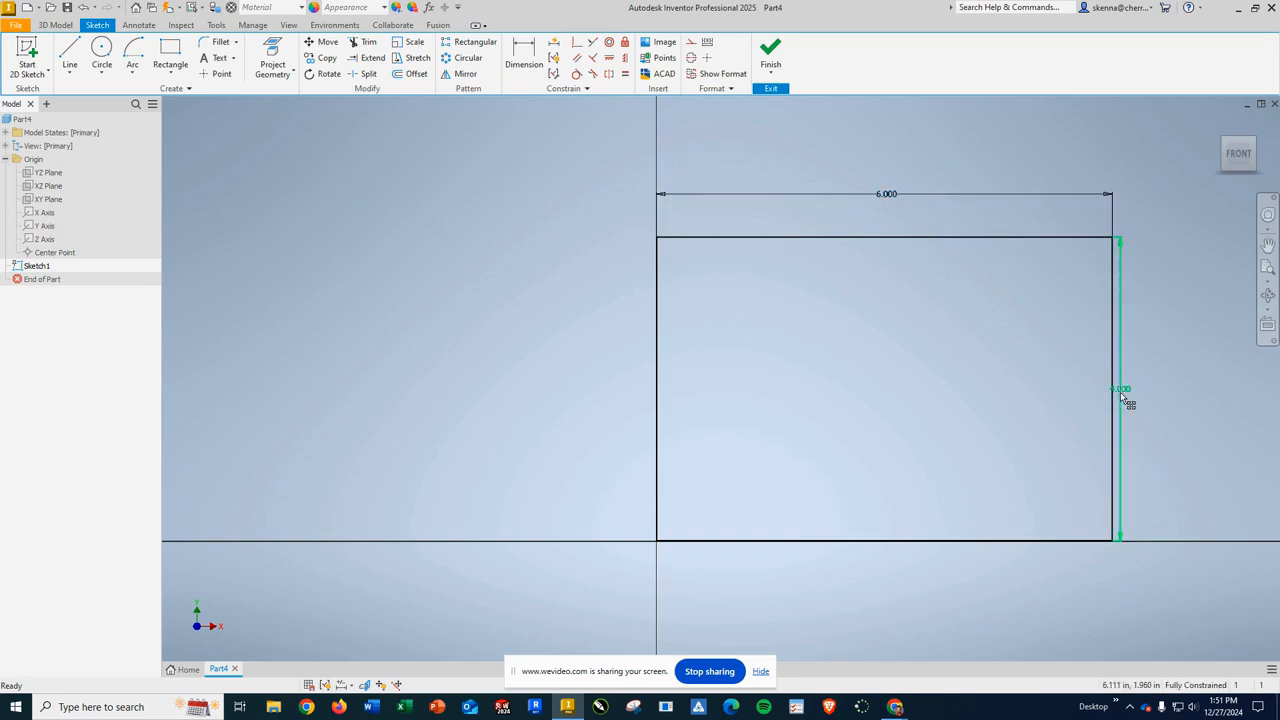
{"action": "left_click_drag", "start_coordinate": [1118, 388], "coordinate": [1180, 390]}
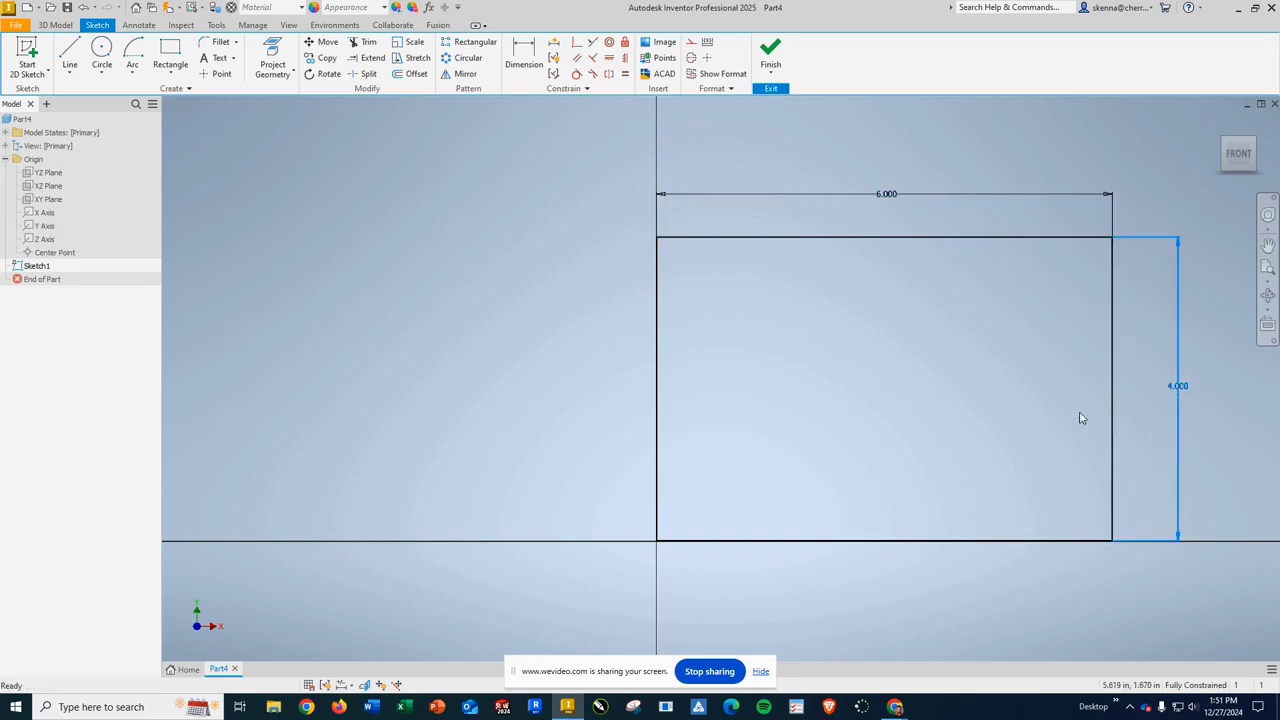
{"action": "left_click", "coordinate": [840, 238]}
{"action": "left_click", "coordinate": [824, 354]}
{"action": "mouse_move", "coordinate": [611, 213]}
{"action": "left_mouse_down"}
{"action": "mouse_move", "coordinate": [1143, 399]}
{"action": "mouse_move", "coordinate": [1157, 567]}
{"action": "left_mouse_up"}
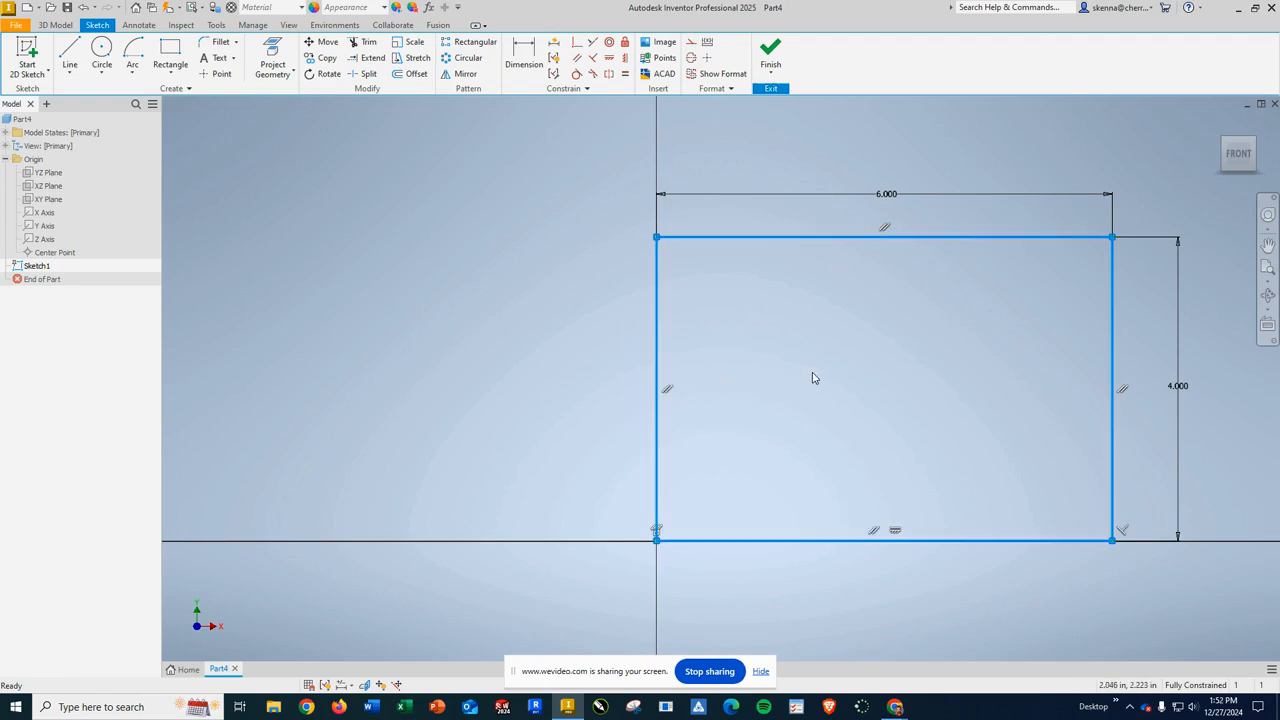
{"action": "left_click", "coordinate": [404, 278]}
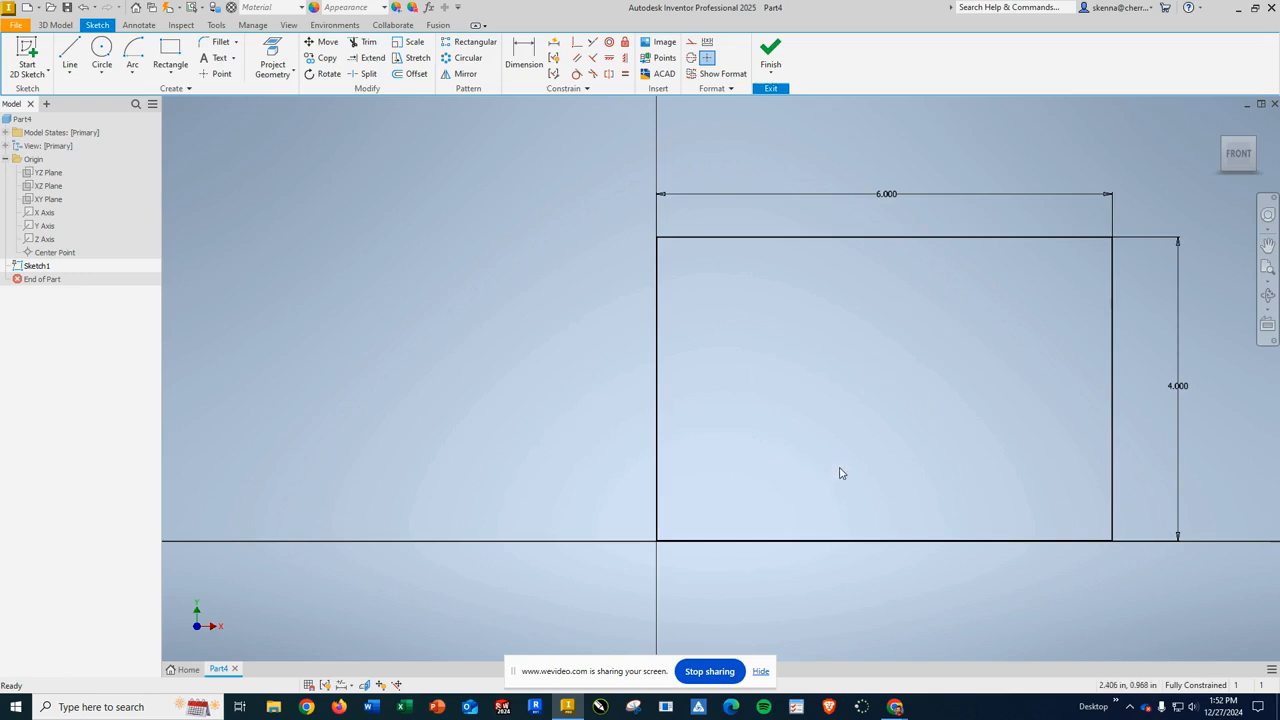
- Draw a 3 in diameter circle centred on the rectangle's corner at the origin
{"action": "scroll", "coordinate": [845, 474], "scroll_direction": "down", "scroll_amount": 4}
{"action": "scroll", "coordinate": [864, 497], "scroll_direction": "up", "scroll_amount": 2}
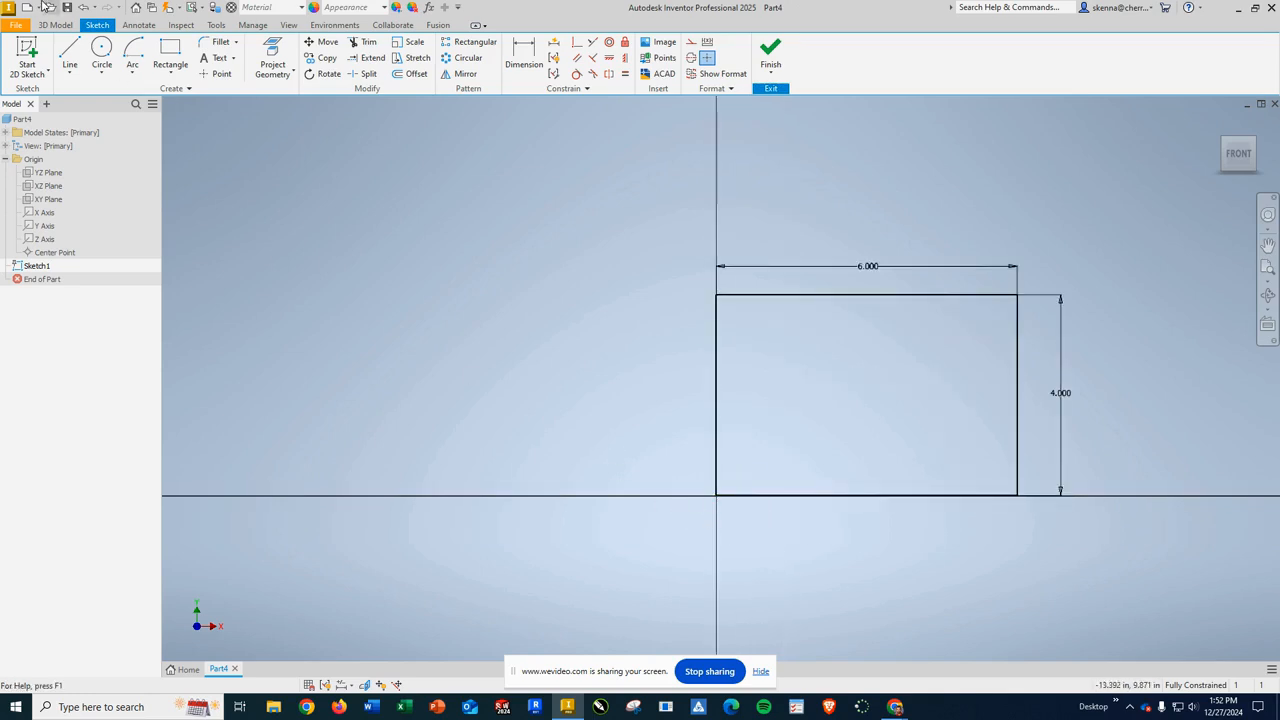
{"action": "left_click", "coordinate": [101, 55]}
{"action": "scroll", "coordinate": [470, 505], "scroll_direction": "down", "scroll_amount": 2}
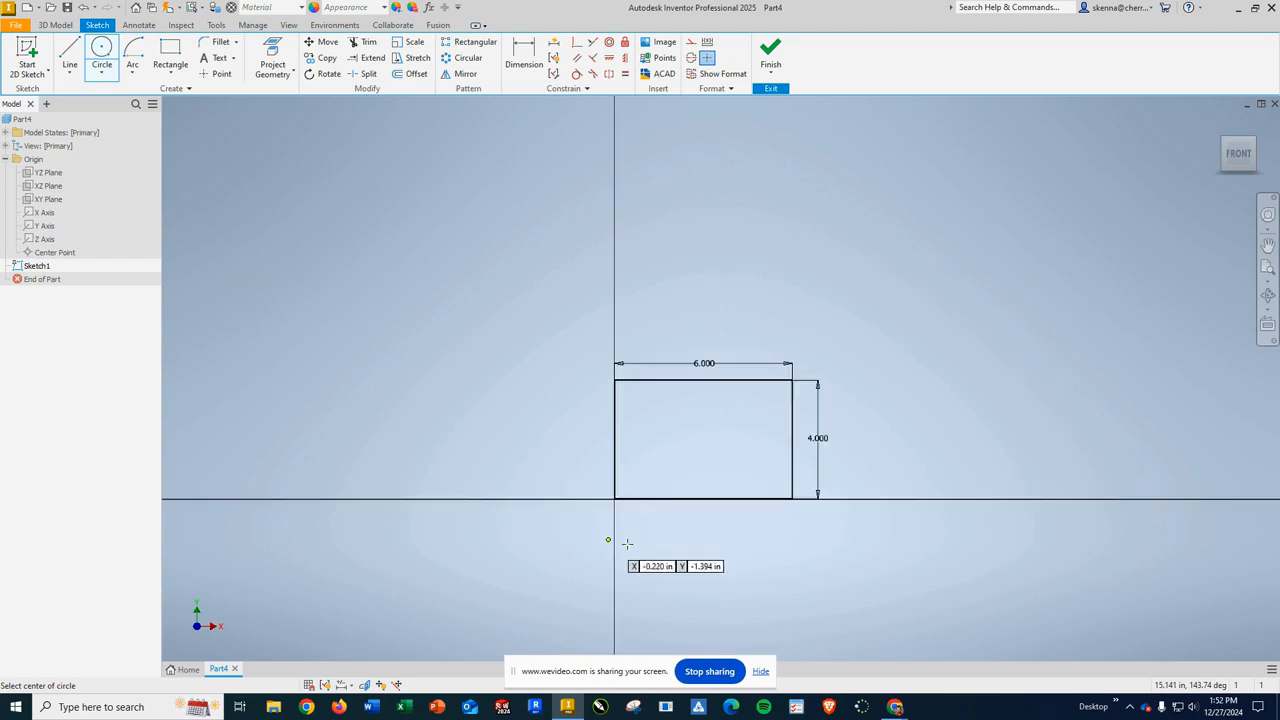
{"action": "scroll", "coordinate": [614, 494], "scroll_direction": "up", "scroll_amount": 4}
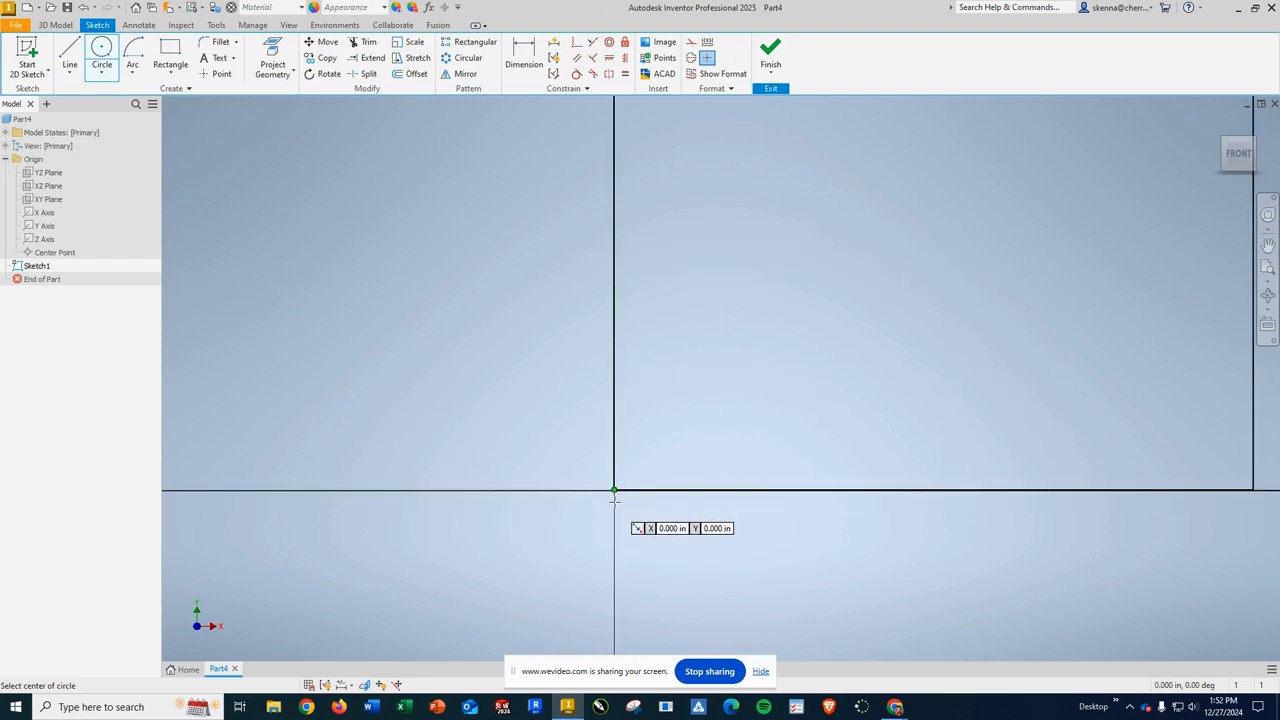
{"action": "left_click", "coordinate": [614, 490]}
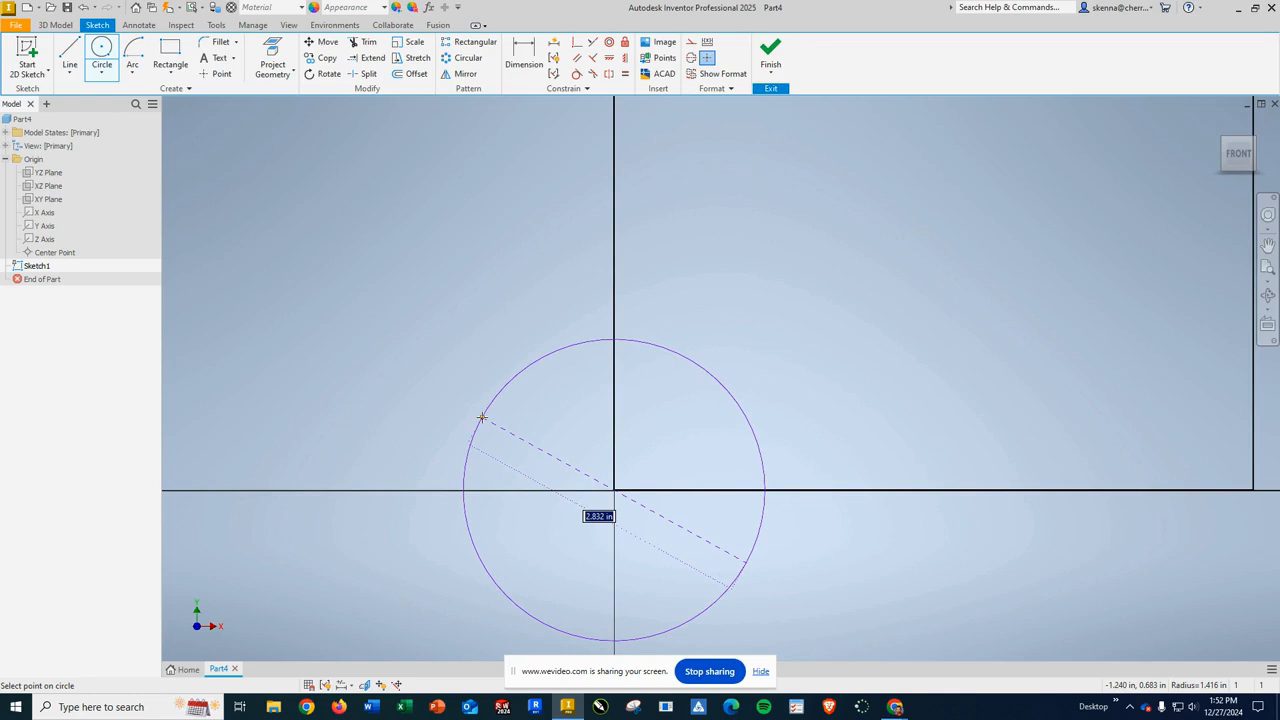
{"action": "type", "text": "3"}
{"action": "key", "text": "Return"}
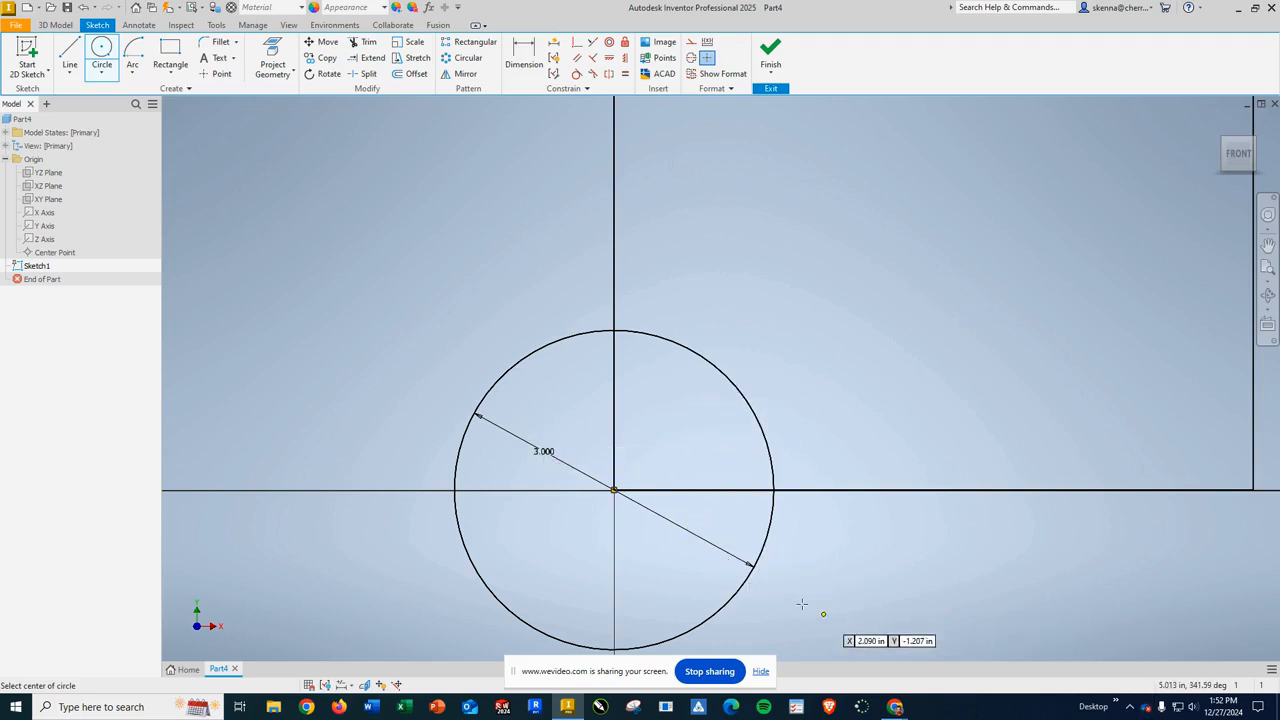
{"action": "key", "text": "Escape"}
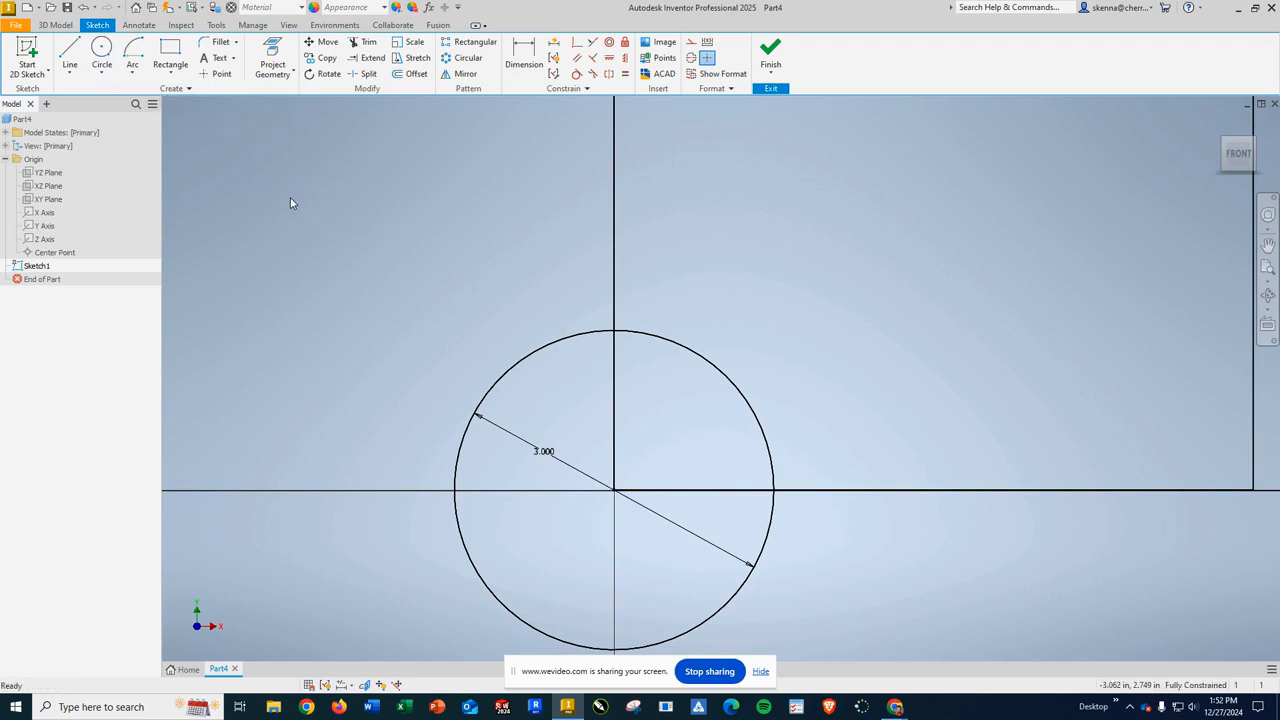
- Trim the two rectangle edge segments inside the circle and the circle's quarter arc inside the rectangle
{"action": "scroll", "coordinate": [1148, 368], "scroll_direction": "up", "scroll_amount": 5}
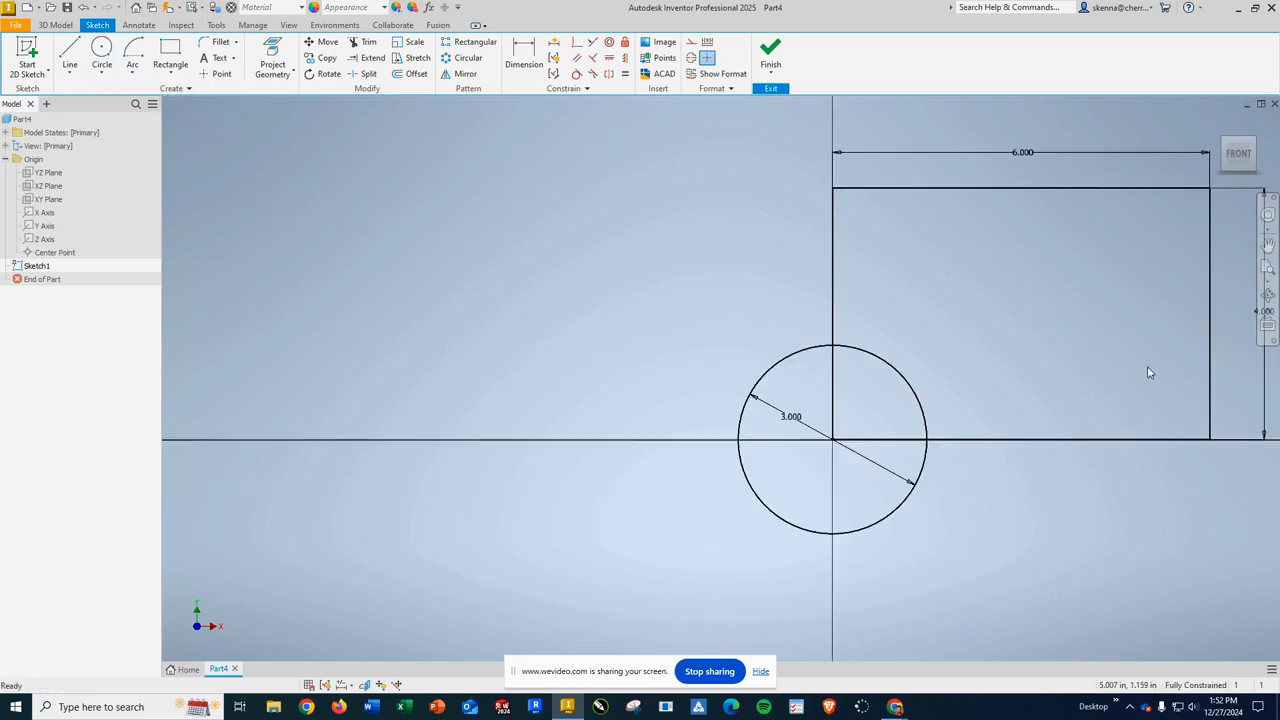
{"action": "scroll", "coordinate": [1137, 358], "scroll_direction": "down", "scroll_amount": 3}
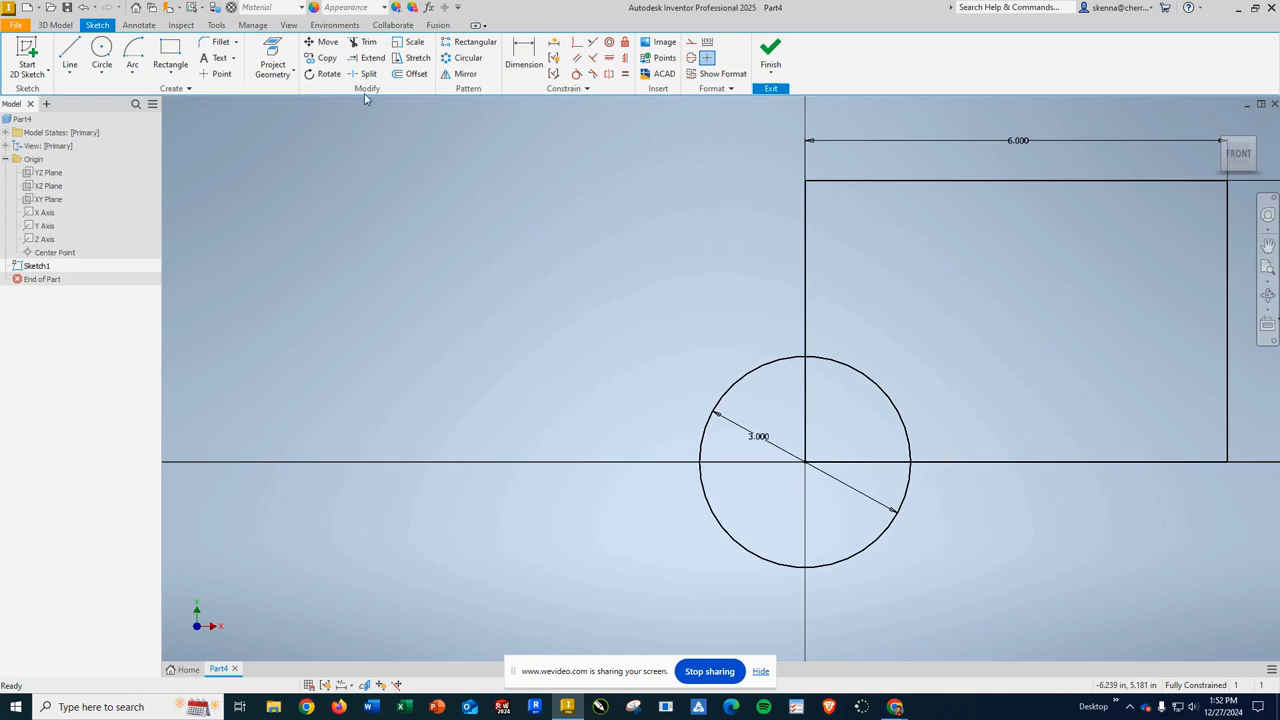
{"action": "left_click", "coordinate": [364, 41]}
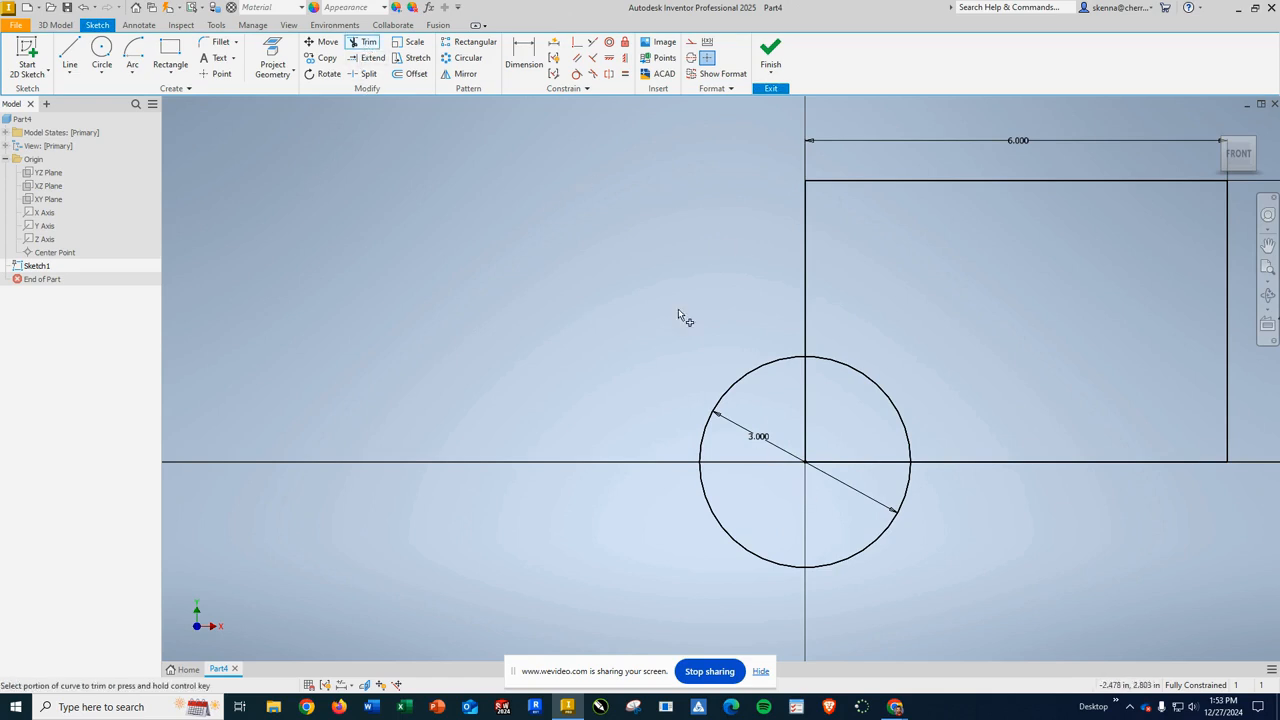
{"action": "left_click", "coordinate": [806, 416]}
{"action": "left_click", "coordinate": [851, 463]}
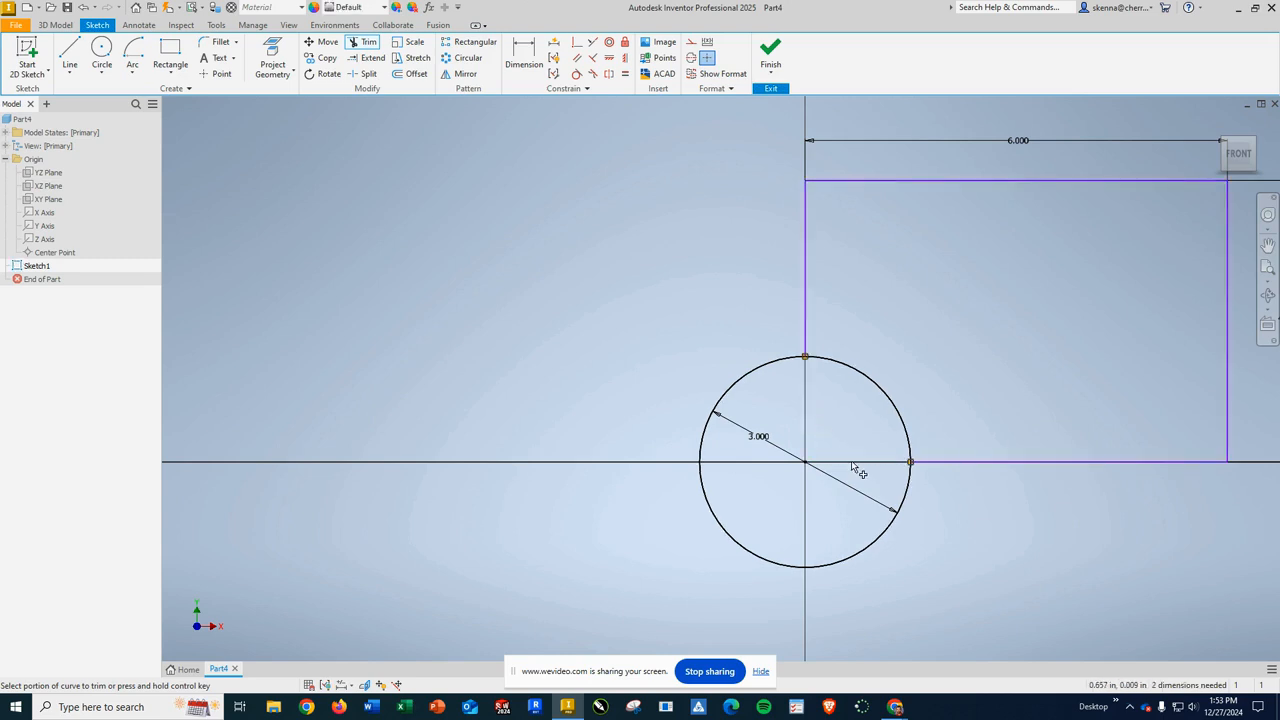
{"action": "left_click", "coordinate": [884, 399]}
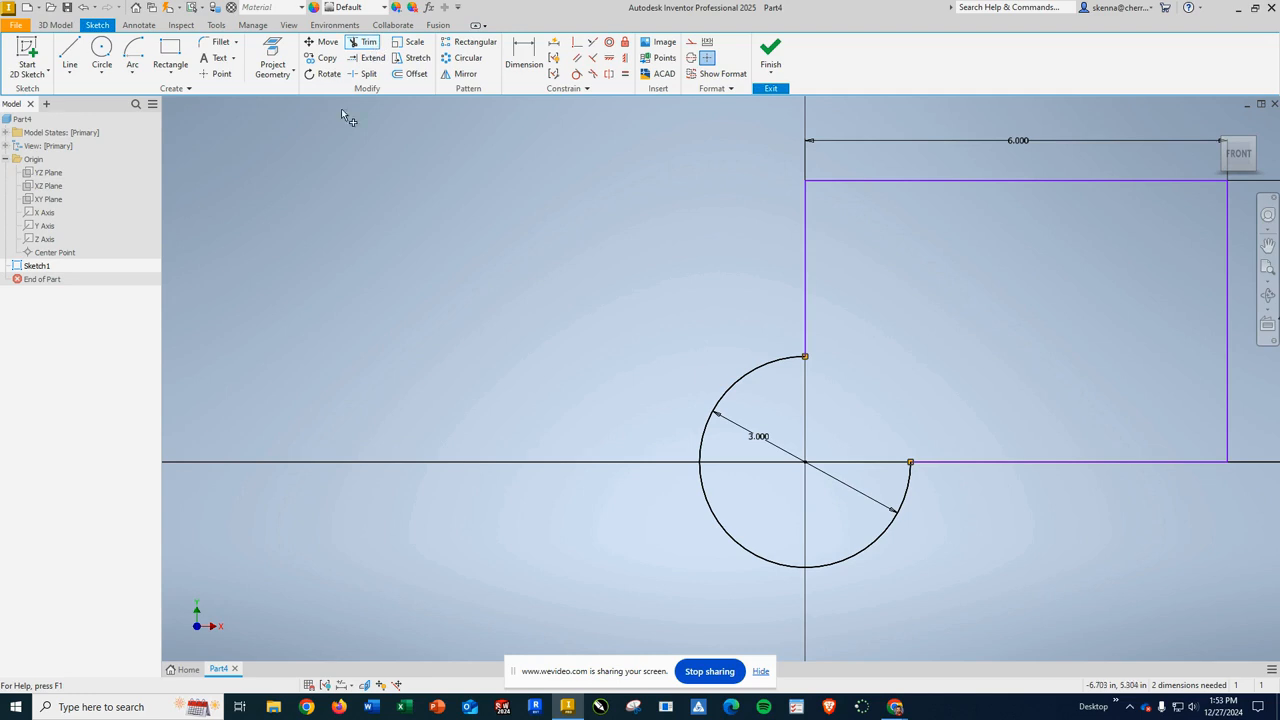
{"action": "key", "text": "Escape"}
- Apply a vertical constraint between the circle's centre and the arc's endpoint on the rectangle's left edge
{"action": "left_click", "coordinate": [625, 58]}
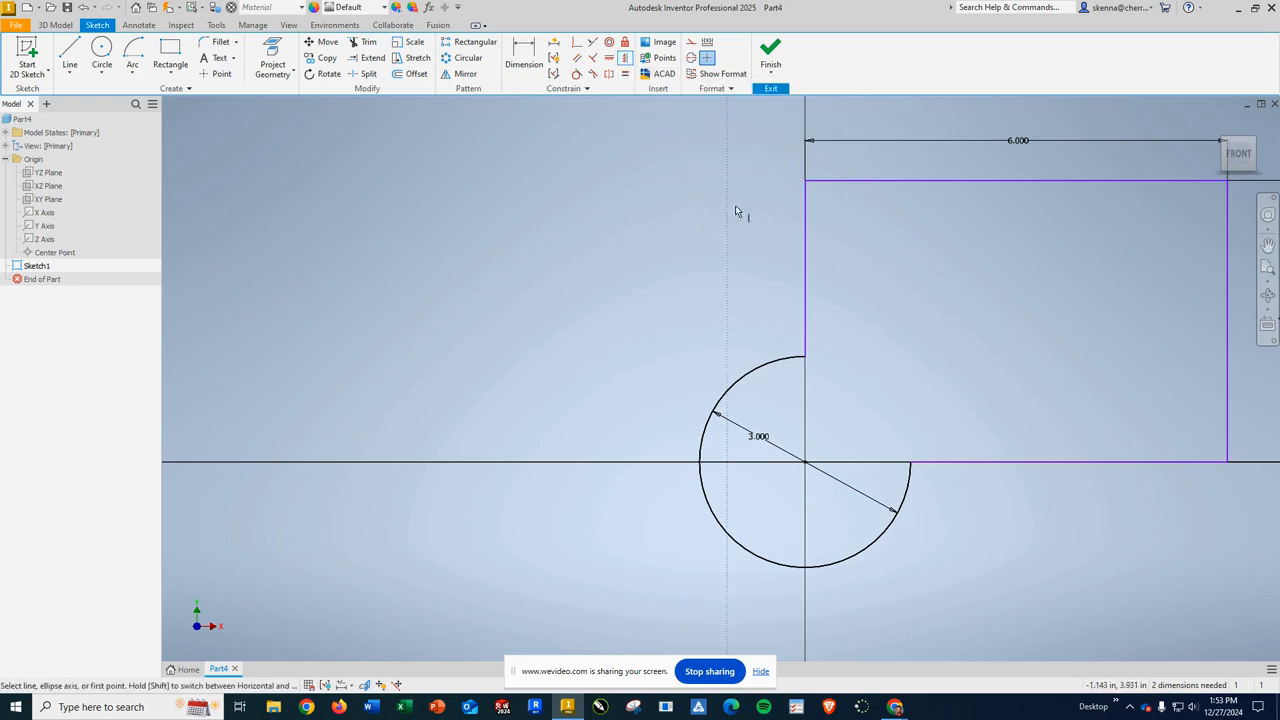
{"action": "left_click", "coordinate": [806, 464]}
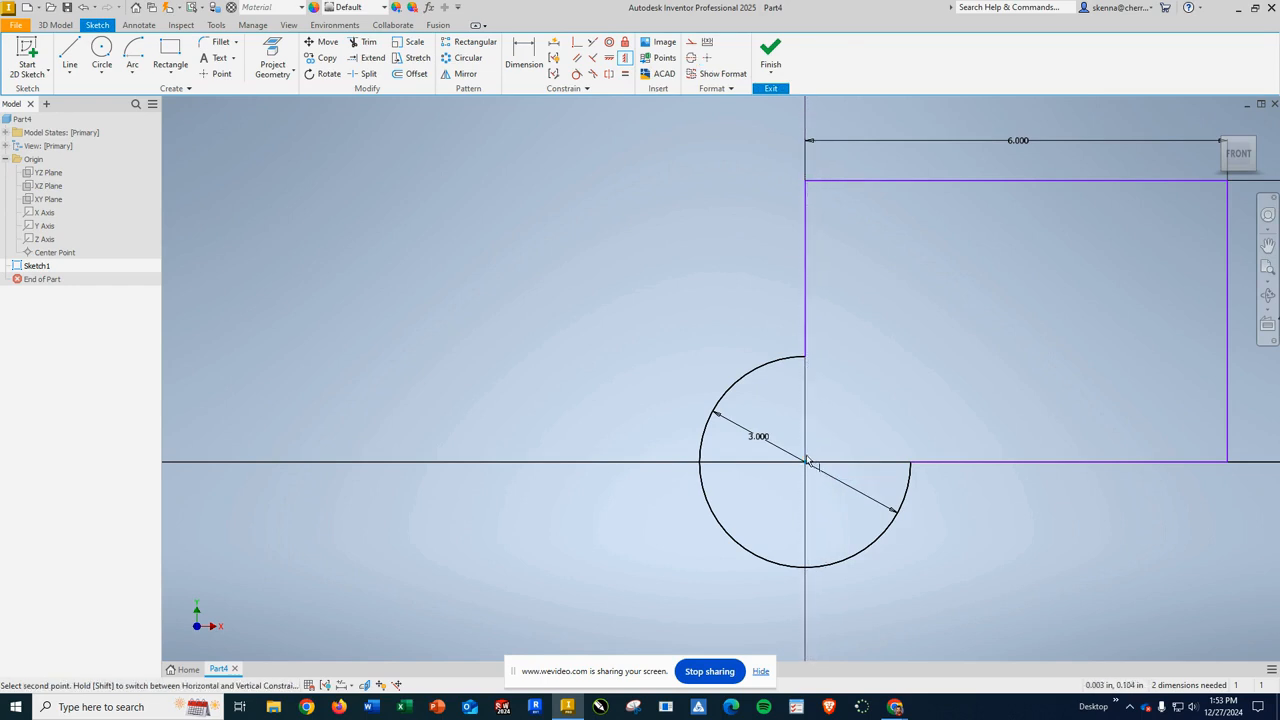
{"action": "left_click", "coordinate": [808, 466]}
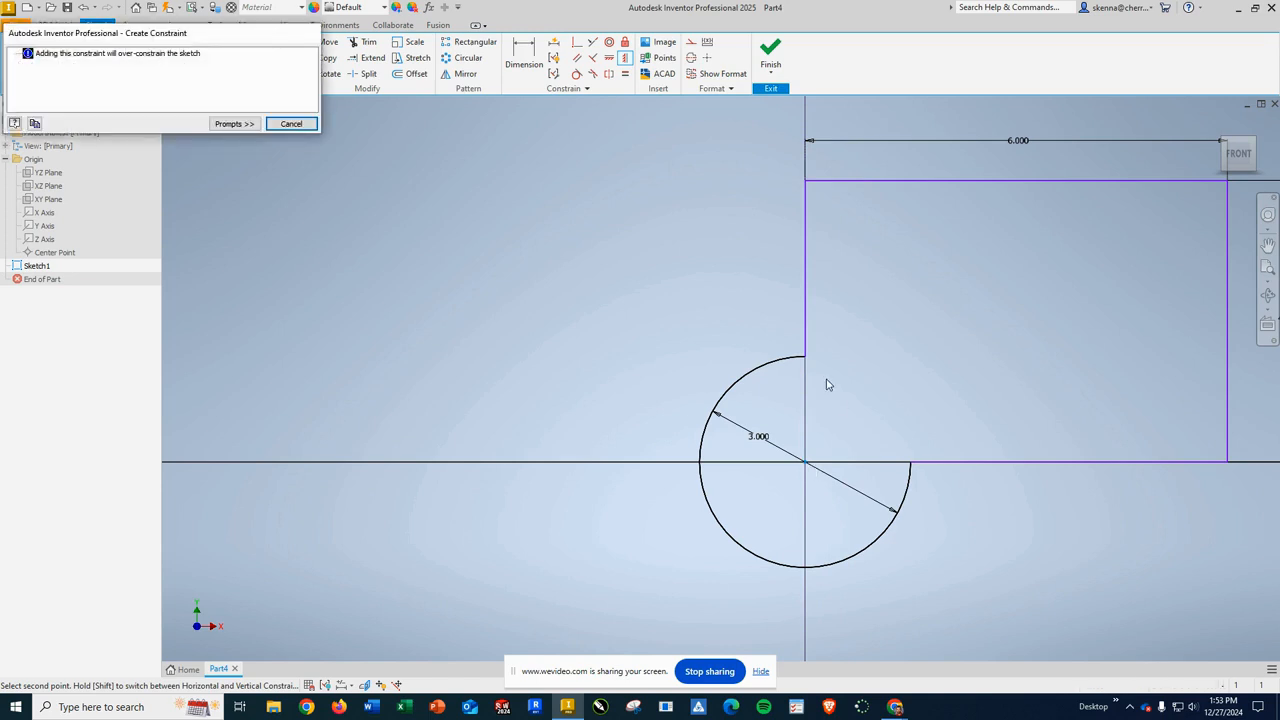
{"action": "left_click", "coordinate": [291, 123]}
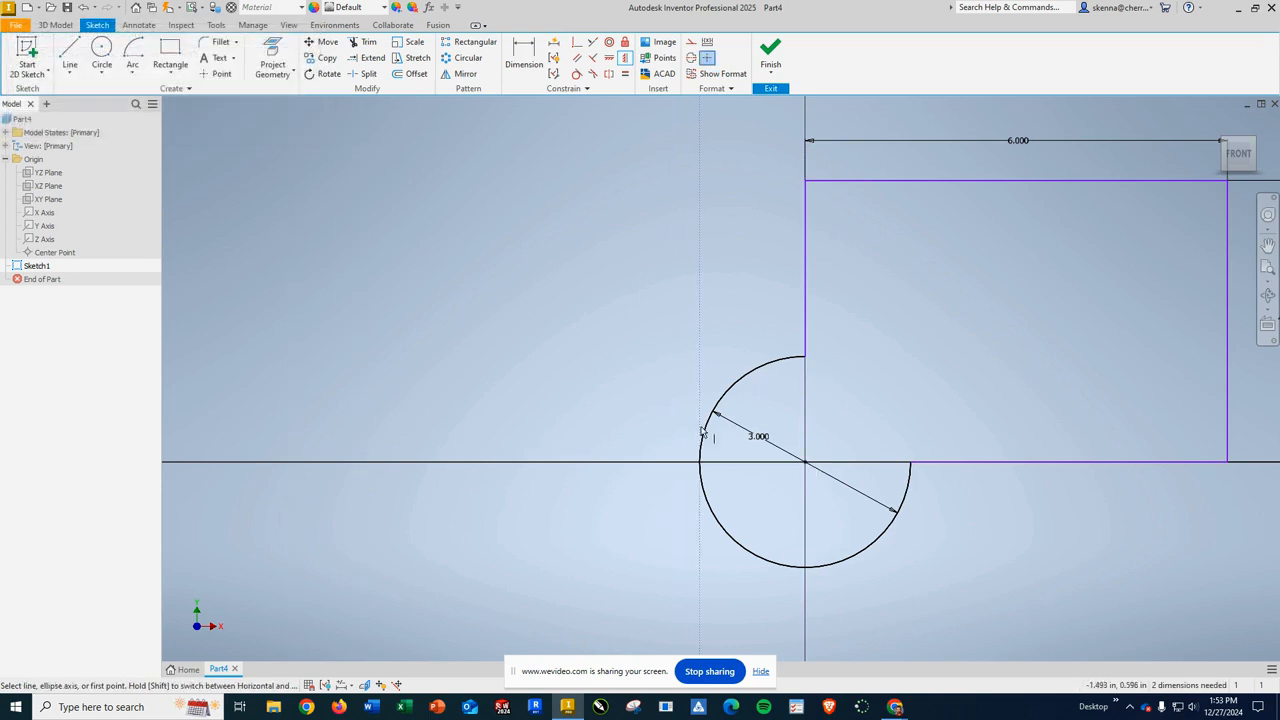
{"action": "left_click", "coordinate": [806, 463]}
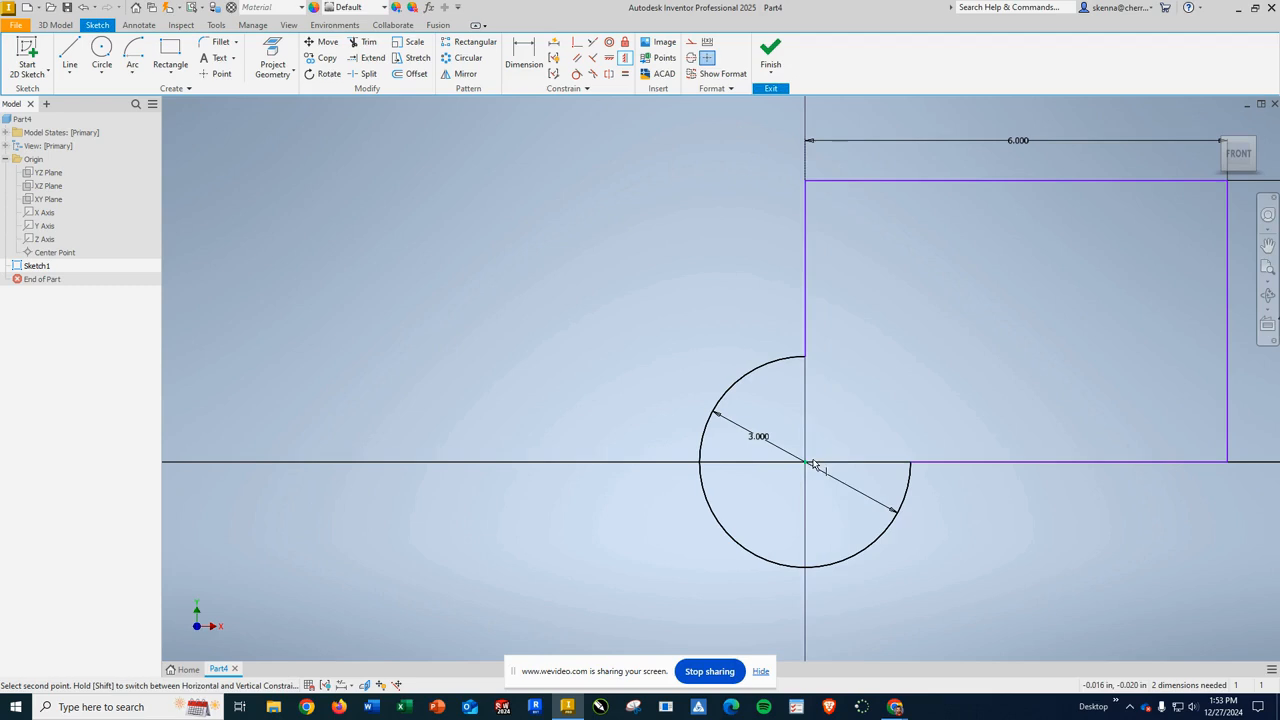
{"action": "left_click", "coordinate": [806, 357]}
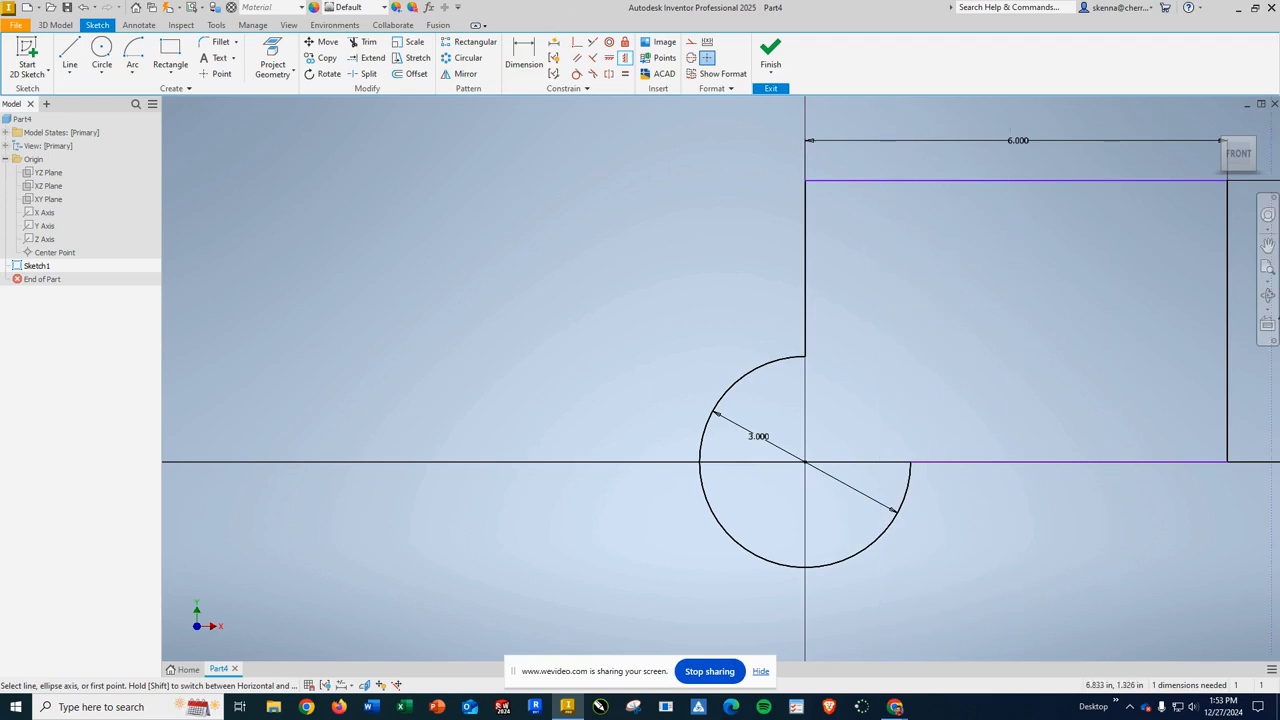
- Apply a horizontal constraint between the circle's centre and the arc's endpoint on the rectangle's bottom edge
{"action": "left_click", "coordinate": [608, 59]}
{"action": "left_click", "coordinate": [808, 465]}
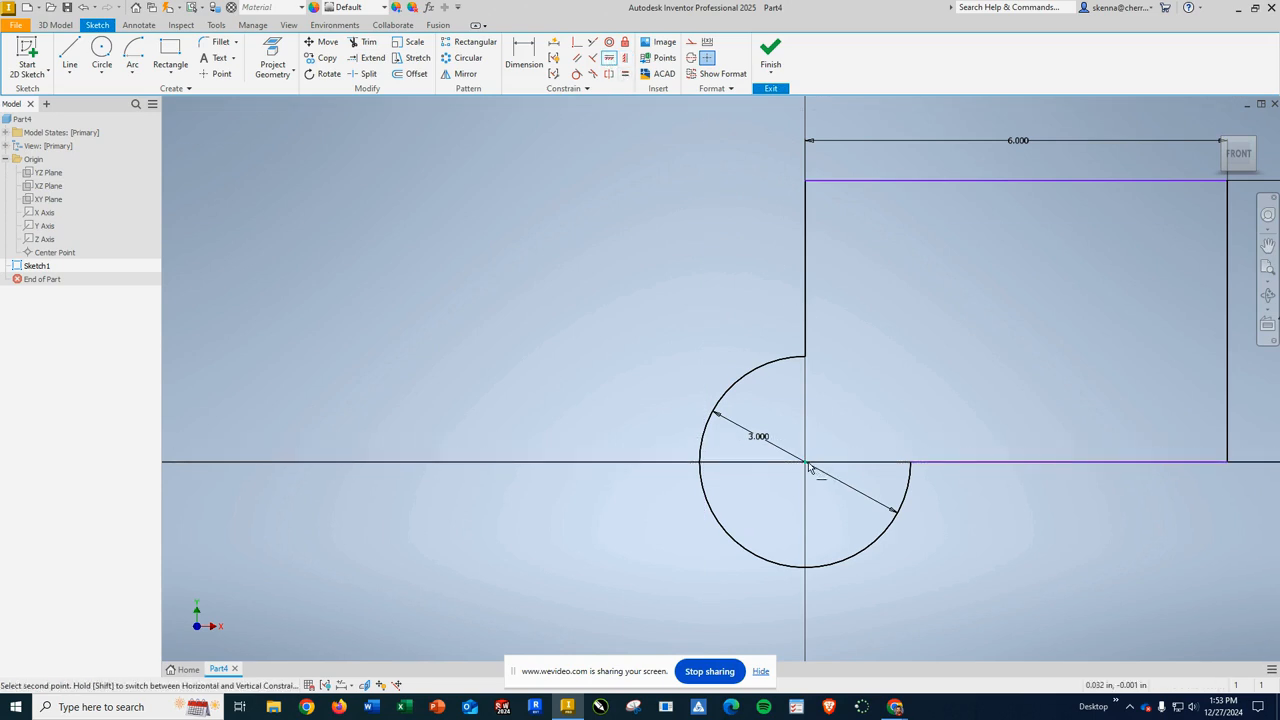
{"action": "left_click", "coordinate": [912, 464]}
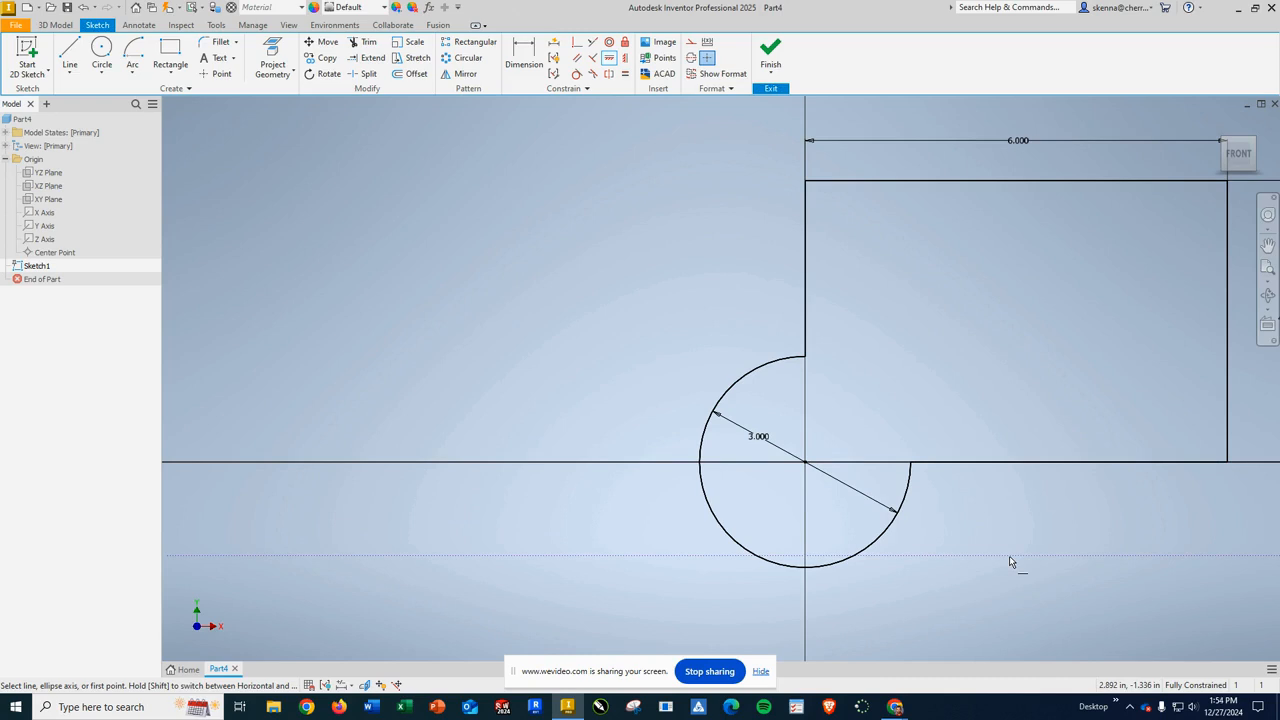
{"action": "scroll", "coordinate": [888, 443], "scroll_direction": "up", "scroll_amount": 3}
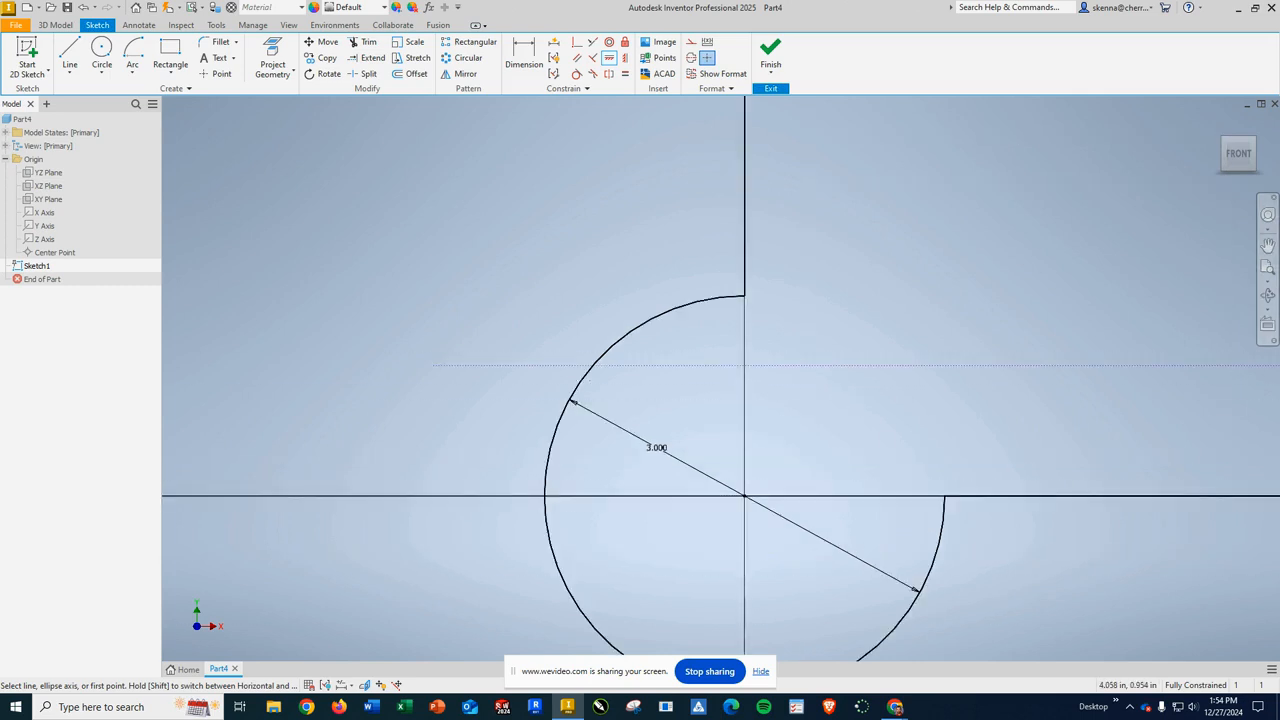
{"action": "key", "text": "Escape"}
{"action": "scroll", "coordinate": [648, 241], "scroll_direction": "down", "scroll_amount": 5}
{"action": "scroll", "coordinate": [780, 131], "scroll_direction": "down", "scroll_amount": 2}
{"action": "scroll", "coordinate": [782, 132], "scroll_direction": "up", "scroll_amount": 5}
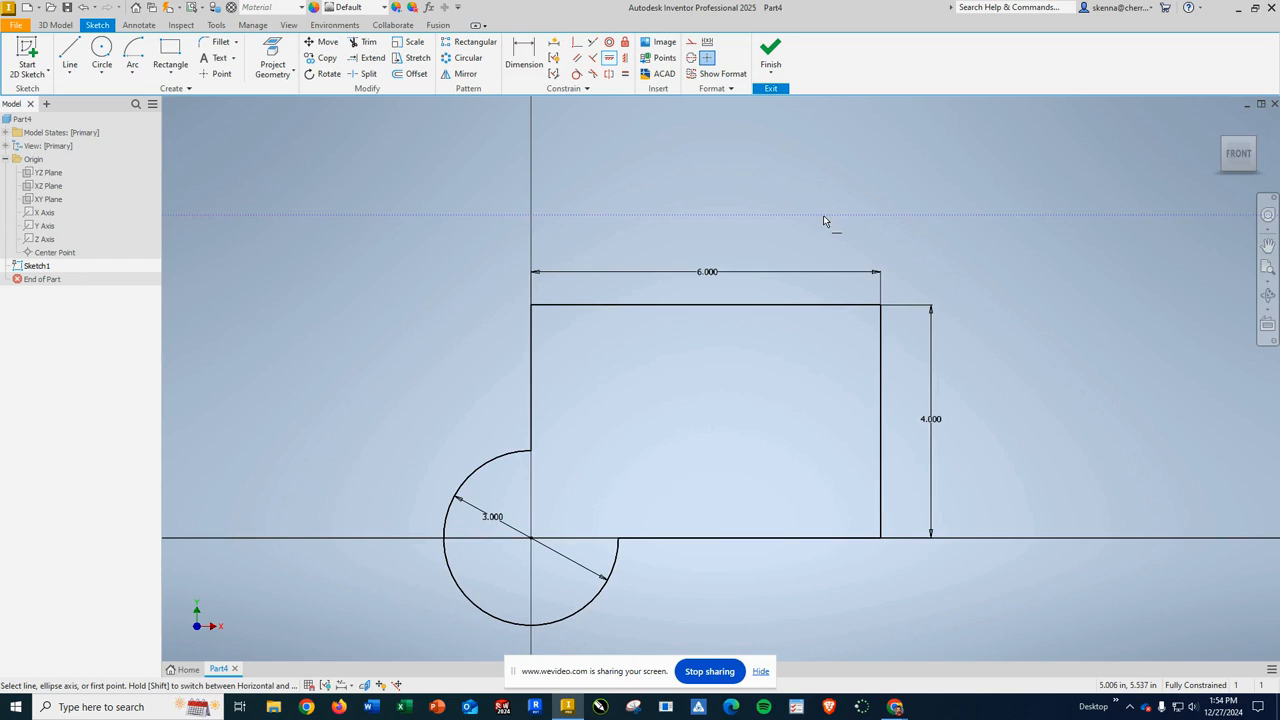
{"action": "key", "text": "Escape"}
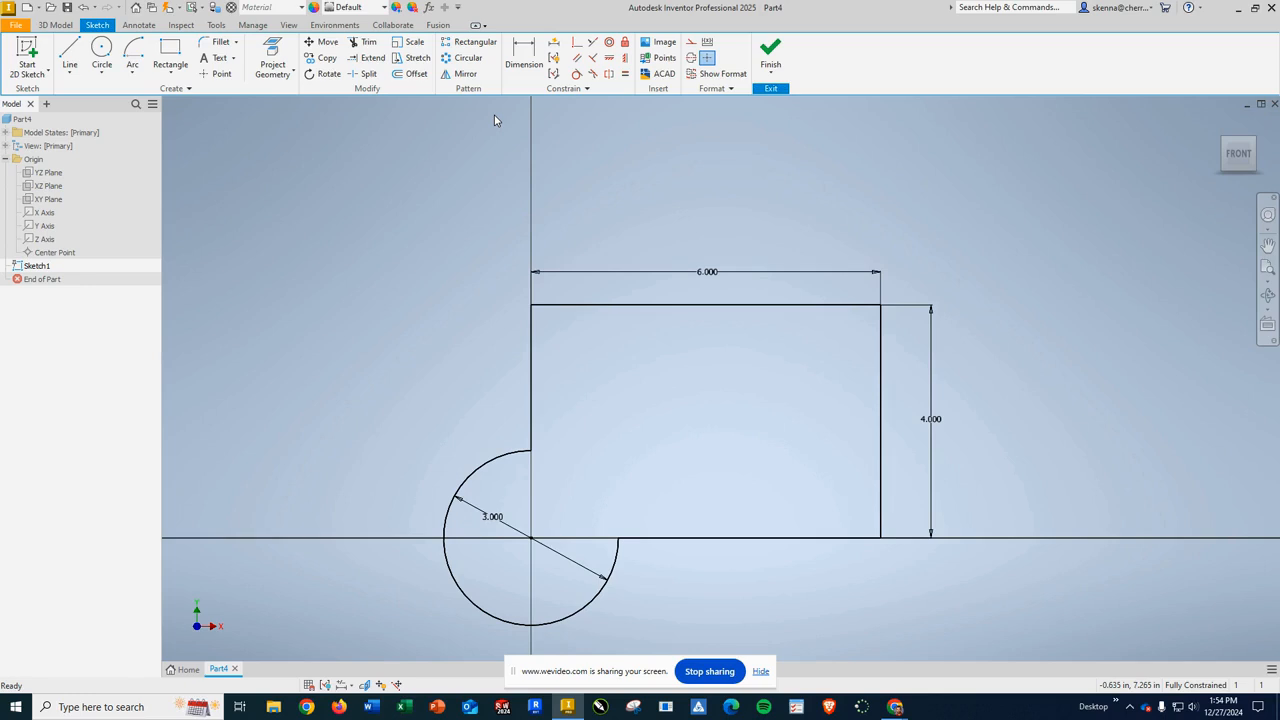
- Draw a 4 in line sloping down and to the right from the rectangle's lower-right corner
{"action": "mouse_move", "coordinate": [723, 357]}
{"action": "middle_mouse_down"}
{"action": "mouse_move", "coordinate": [640, 349]}
{"action": "mouse_move", "coordinate": [537, 246]}
{"action": "mouse_move", "coordinate": [668, 338]}
{"action": "mouse_move", "coordinate": [734, 286]}
{"action": "mouse_move", "coordinate": [694, 294]}
{"action": "middle_mouse_up"}
{"action": "scroll", "coordinate": [699, 303], "scroll_direction": "down", "scroll_amount": 3}
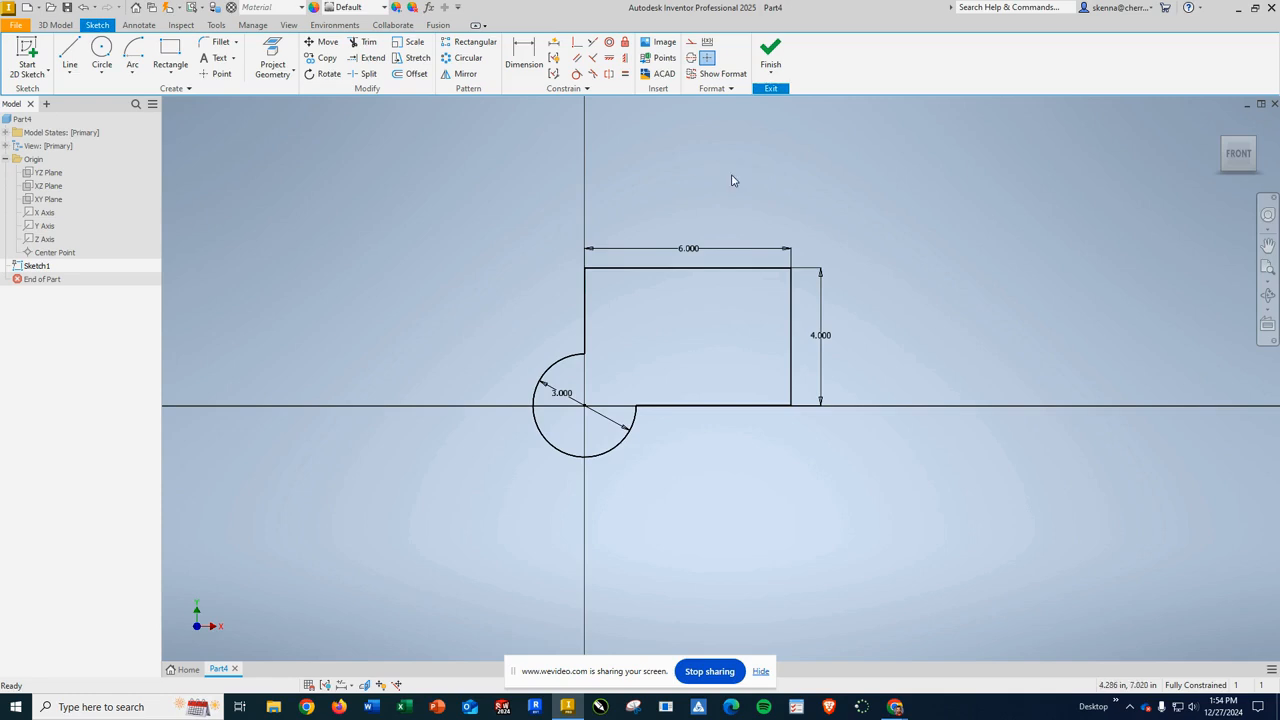
{"action": "scroll", "coordinate": [786, 344], "scroll_direction": "down", "scroll_amount": 3}
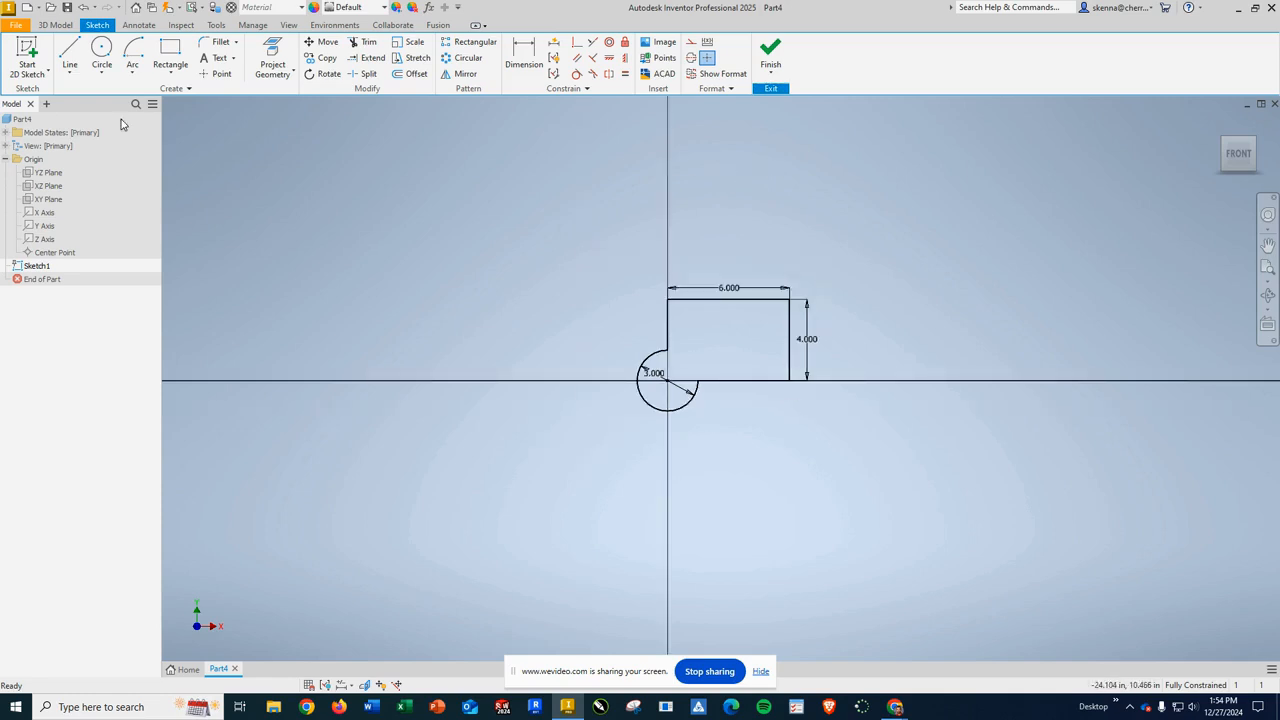
{"action": "left_click", "coordinate": [70, 54]}
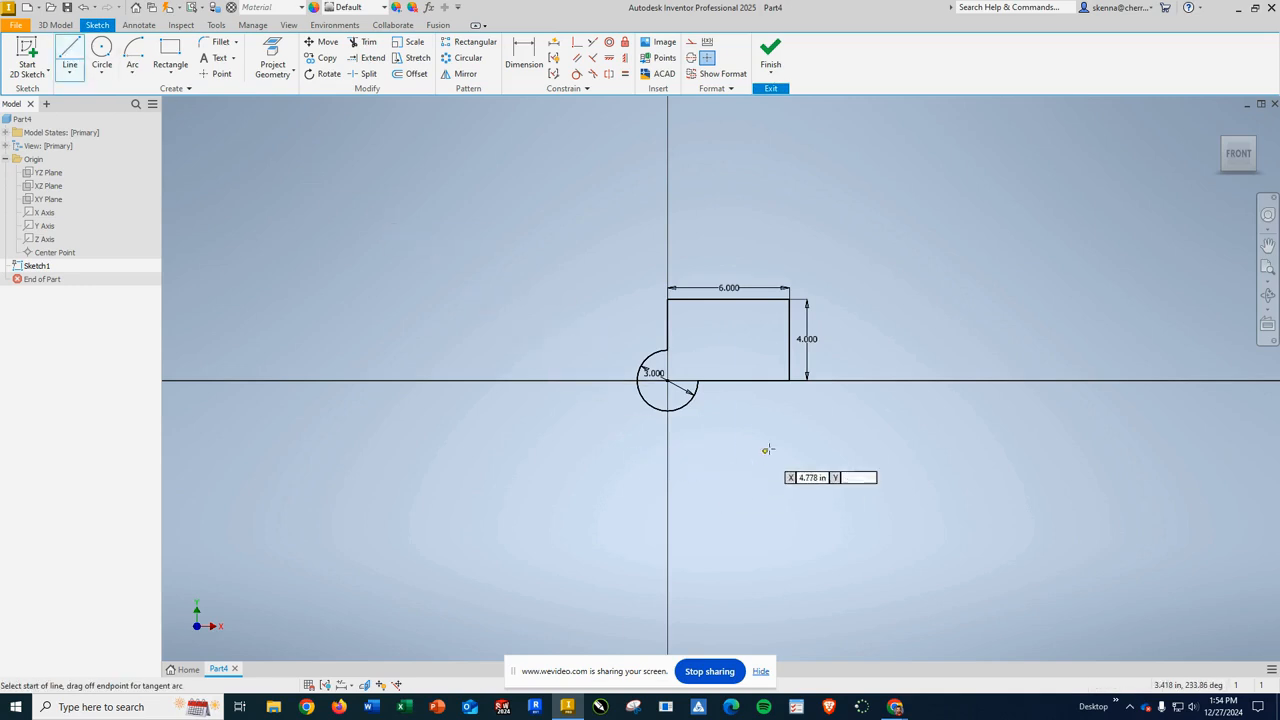
{"action": "left_click", "coordinate": [789, 381]}
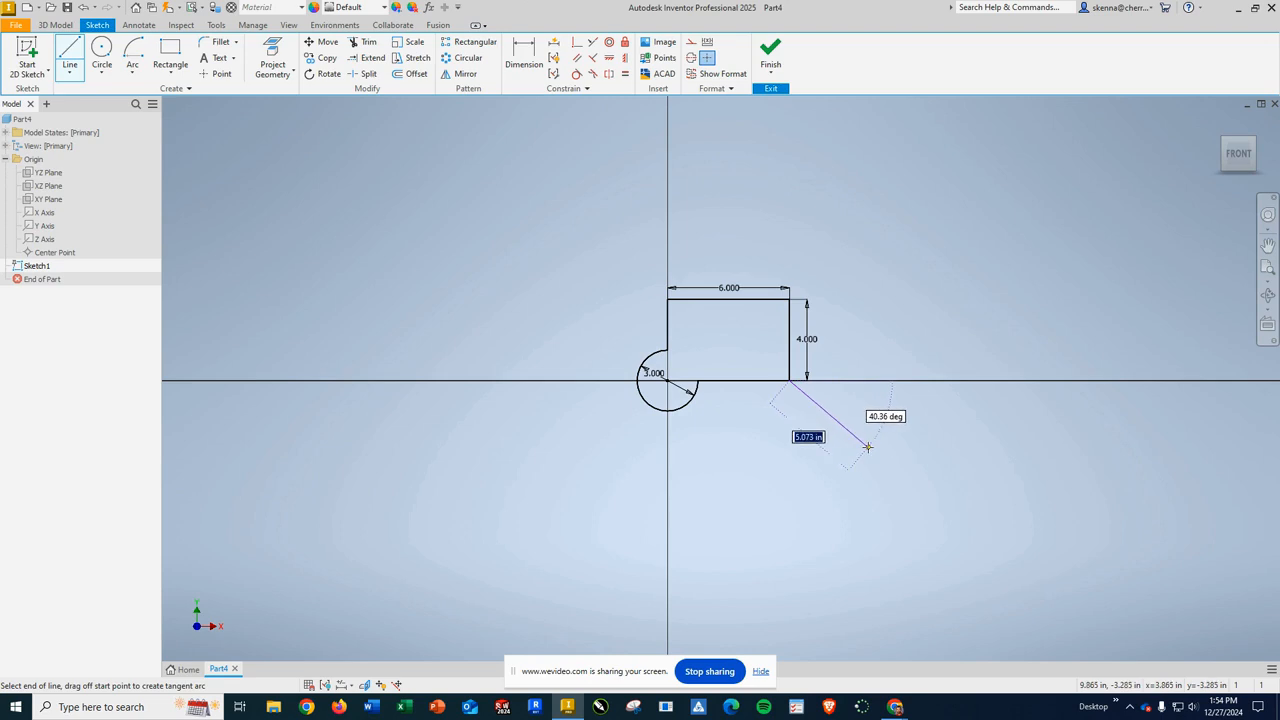
{"action": "type", "text": "4"}
{"action": "key", "text": "Tab"}
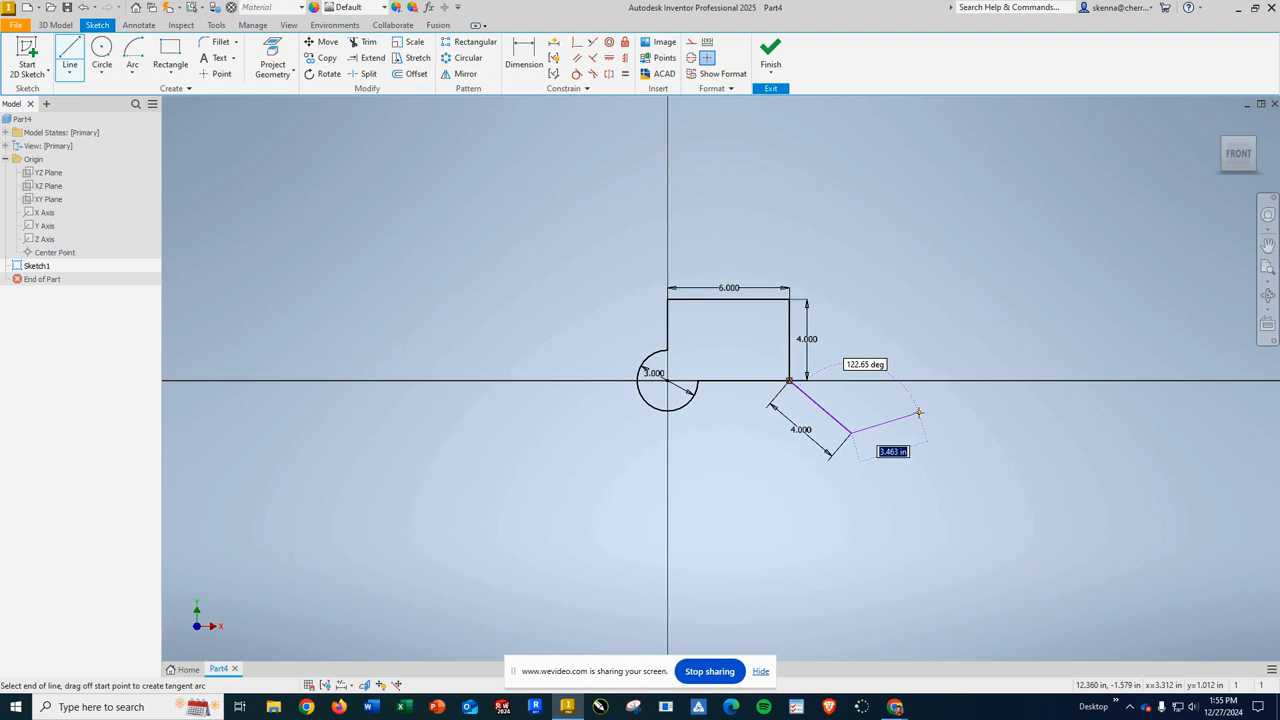
{"action": "key", "text": "Escape"}
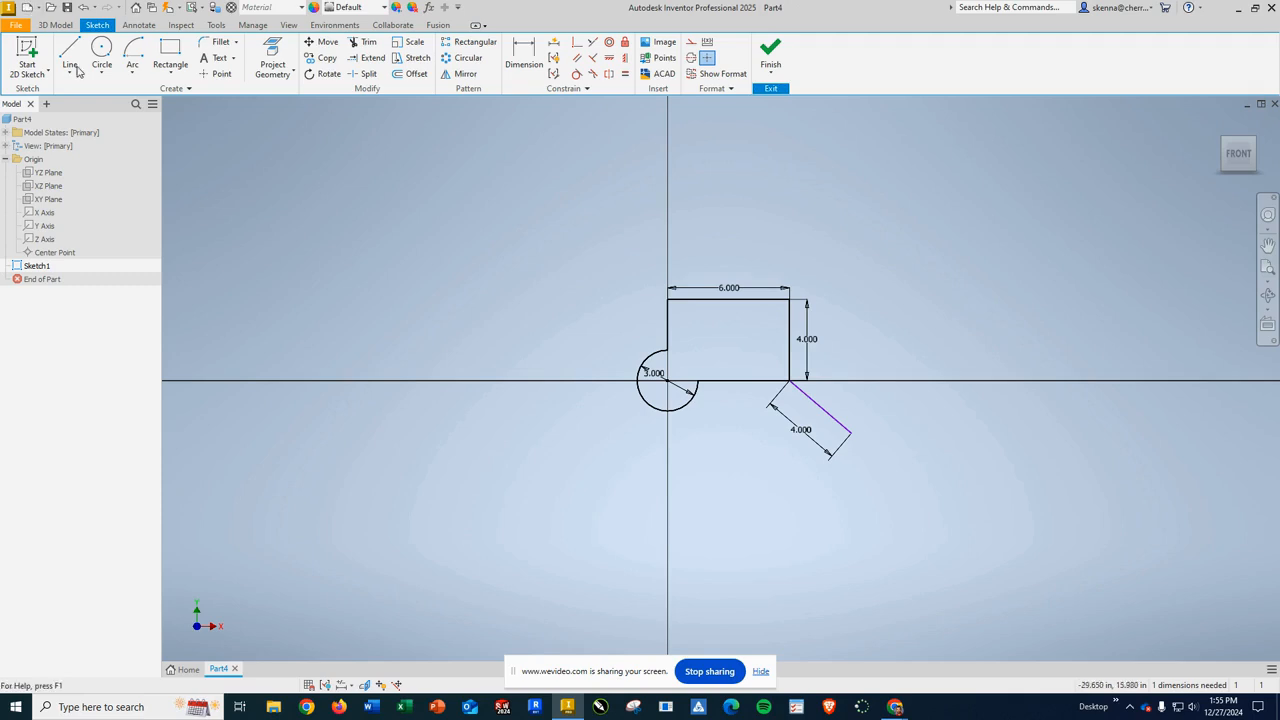
{"action": "left_click", "coordinate": [524, 57]}
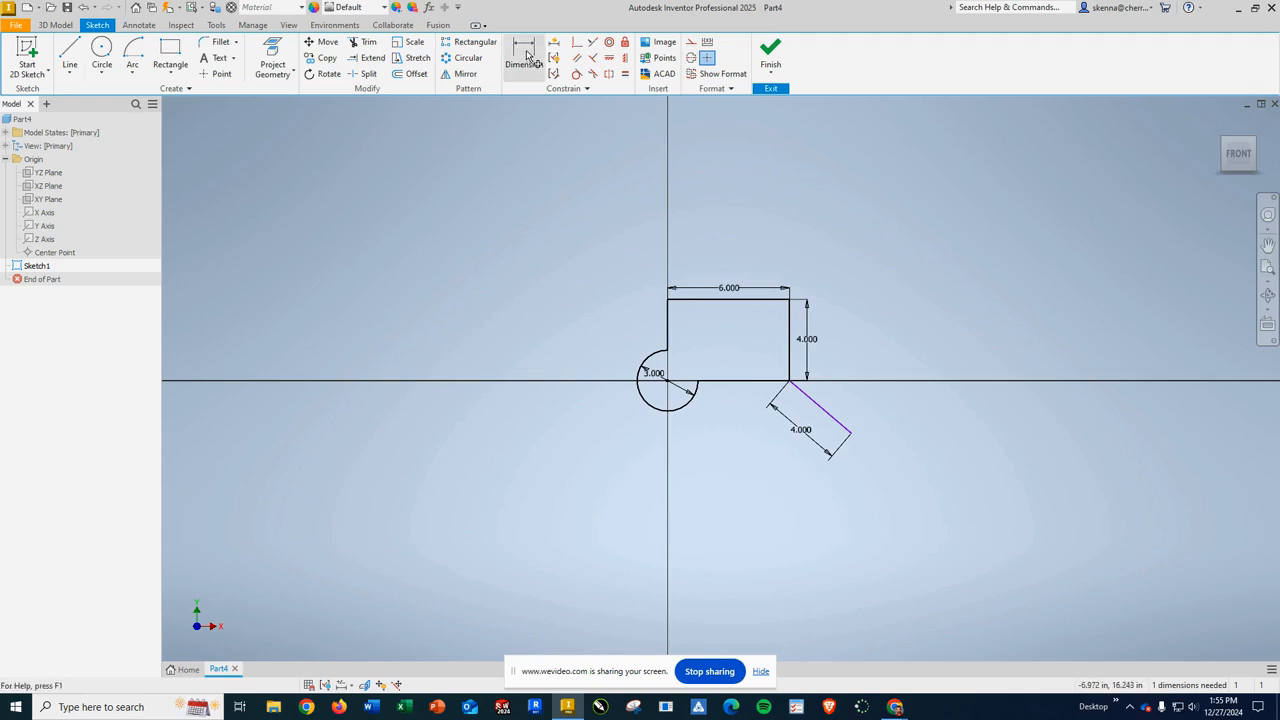
{"action": "left_click", "coordinate": [838, 422]}
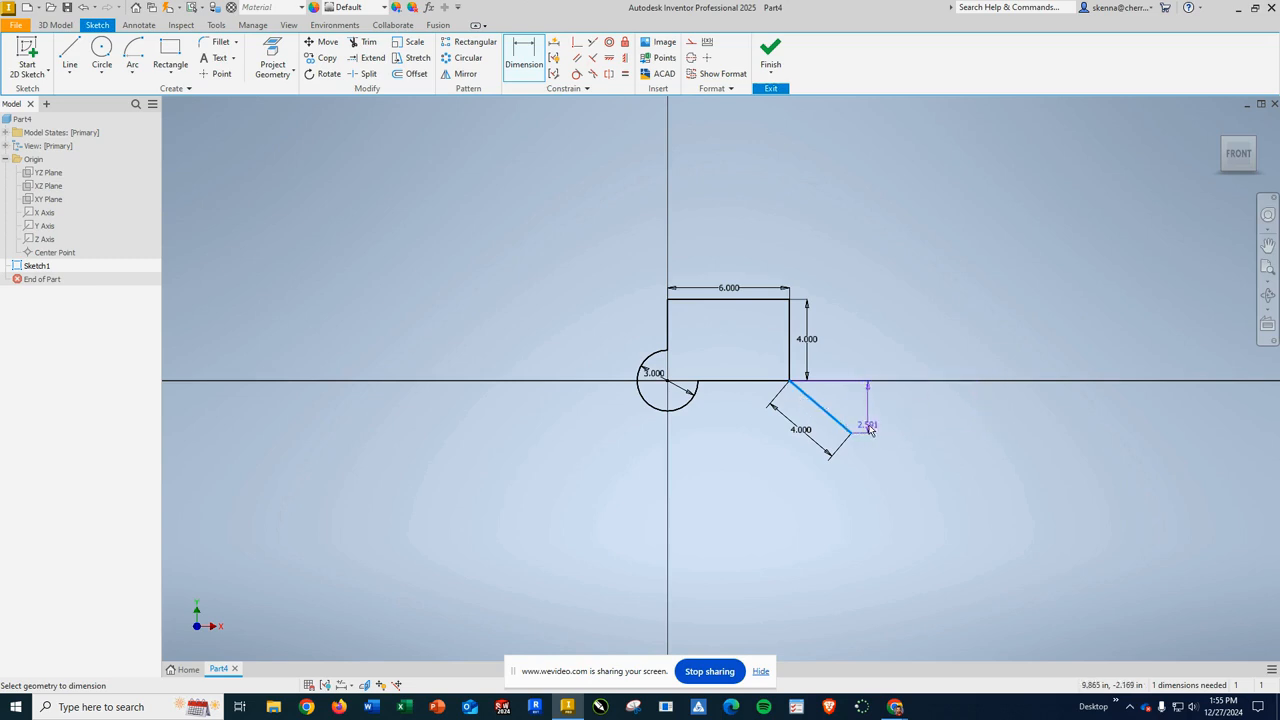
{"action": "key", "text": "Escape"}
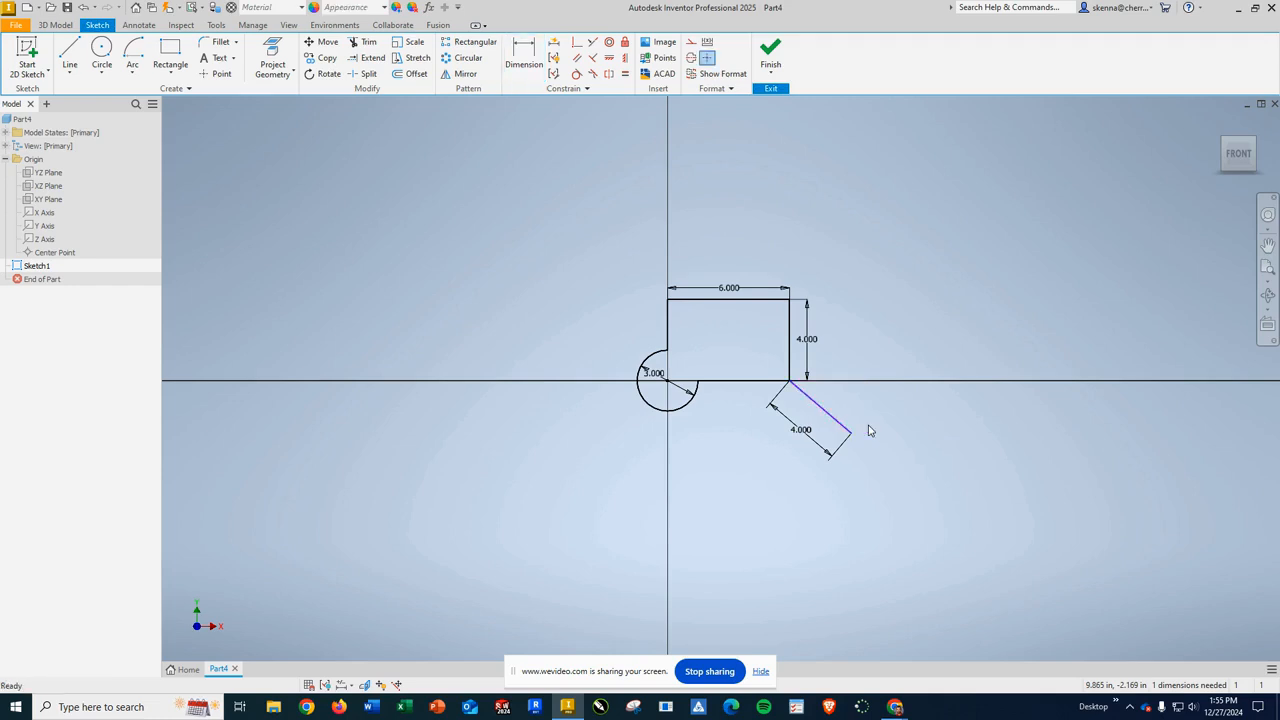
- Set the sloping line's length dimension to 3.5 in
{"action": "double_click", "coordinate": [801, 430]}
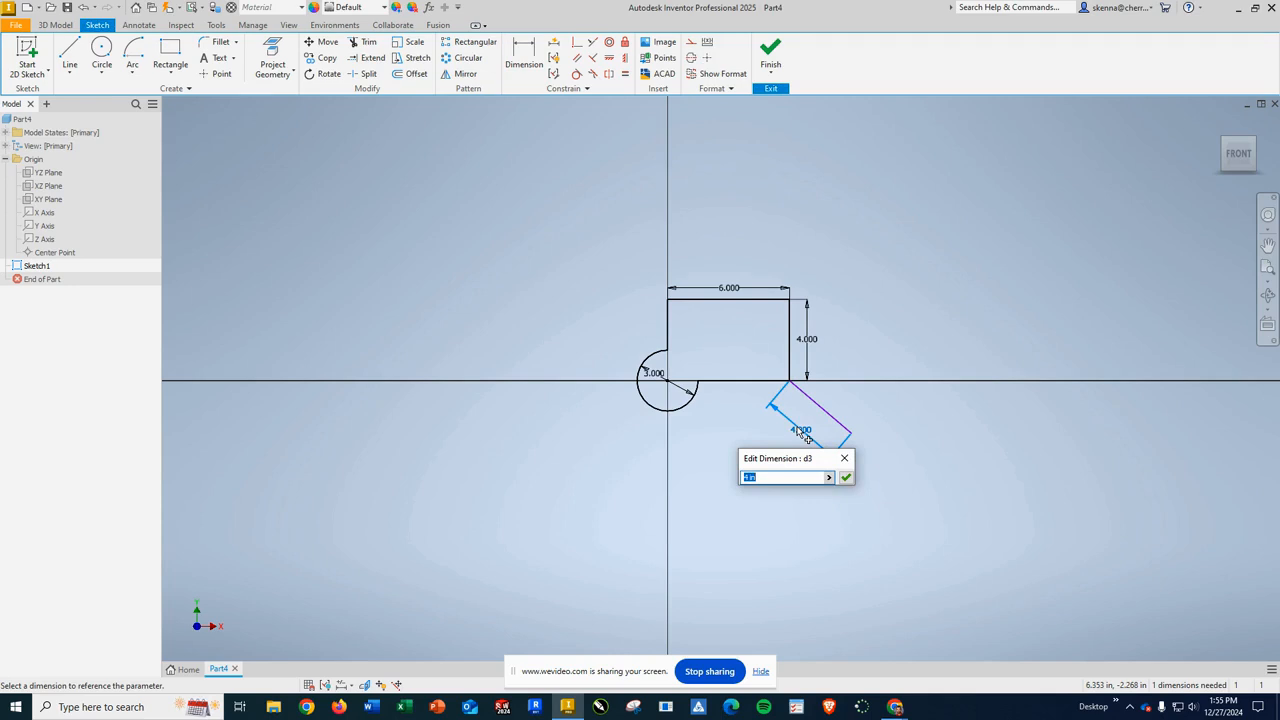
{"action": "type", "text": "3.5"}
{"action": "key", "text": "Return"}
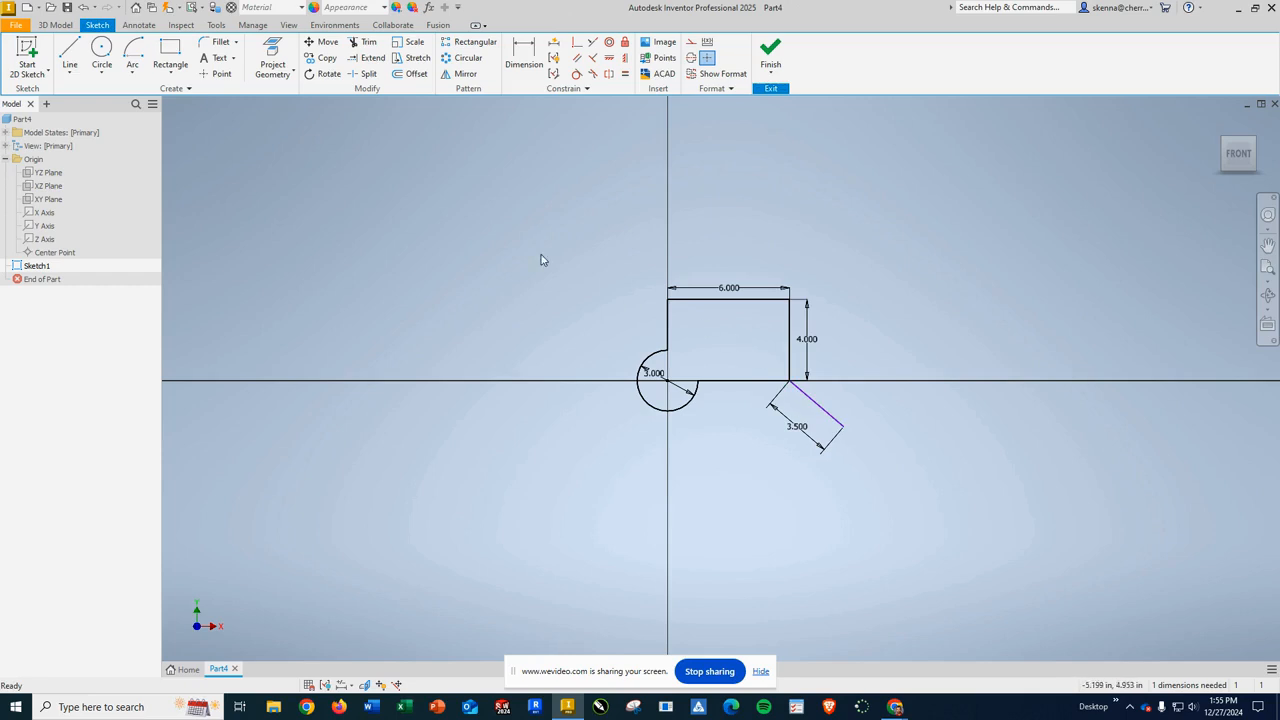
- Dimension the angle between the rectangle's bottom edge and the sloping line as 135 degrees
{"action": "left_click", "coordinate": [530, 62]}
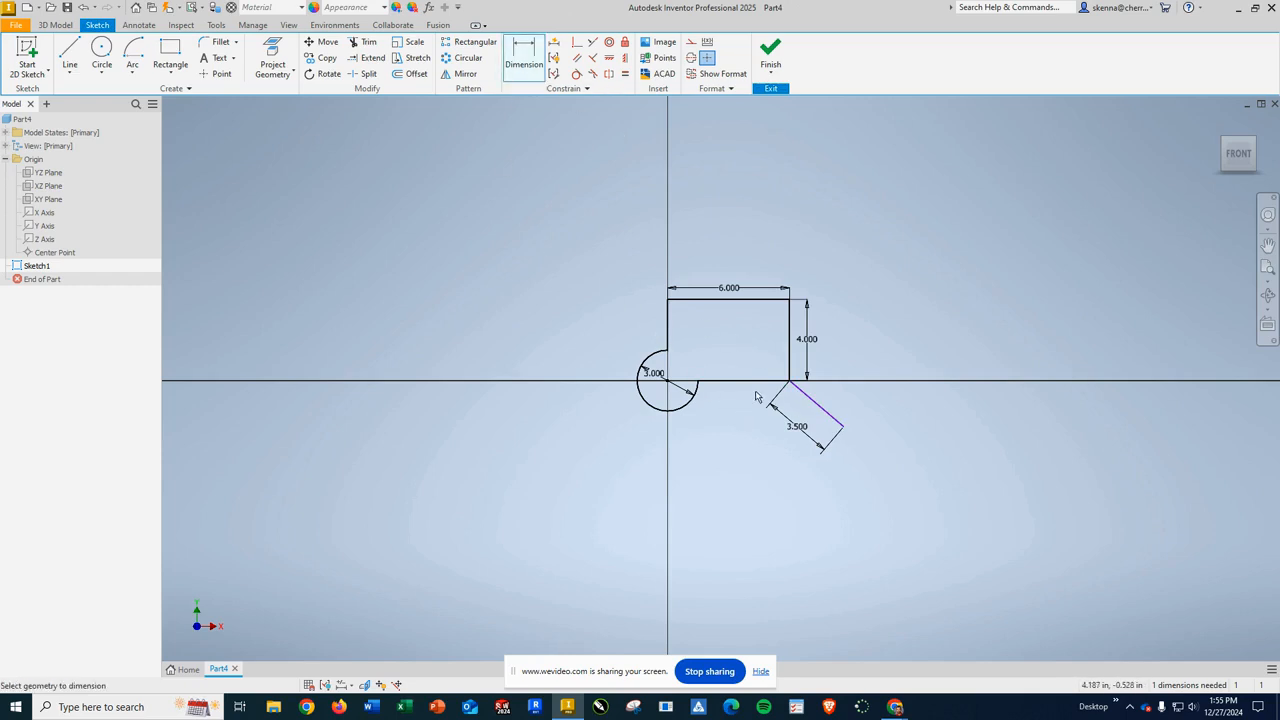
{"action": "scroll", "coordinate": [776, 390], "scroll_direction": "up", "scroll_amount": 5}
{"action": "scroll", "coordinate": [780, 392], "scroll_direction": "up", "scroll_amount": 3}
{"action": "left_click", "coordinate": [774, 342]}
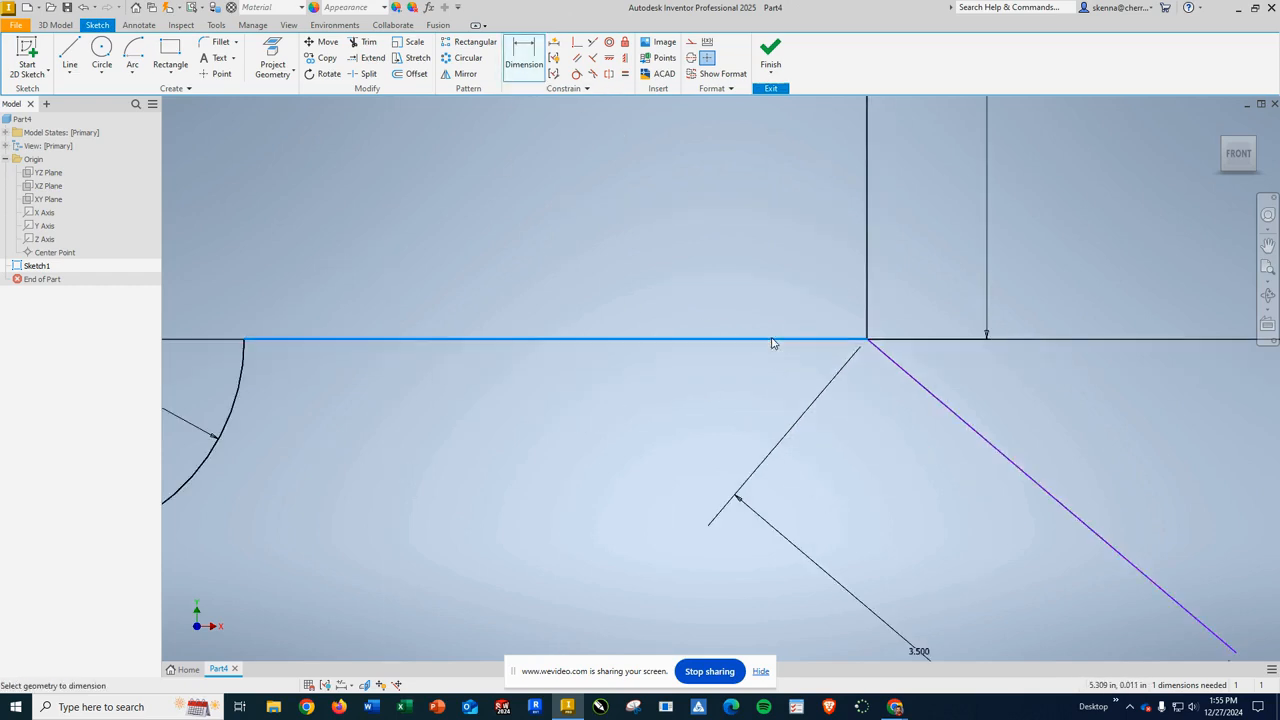
{"action": "left_click", "coordinate": [945, 405]}
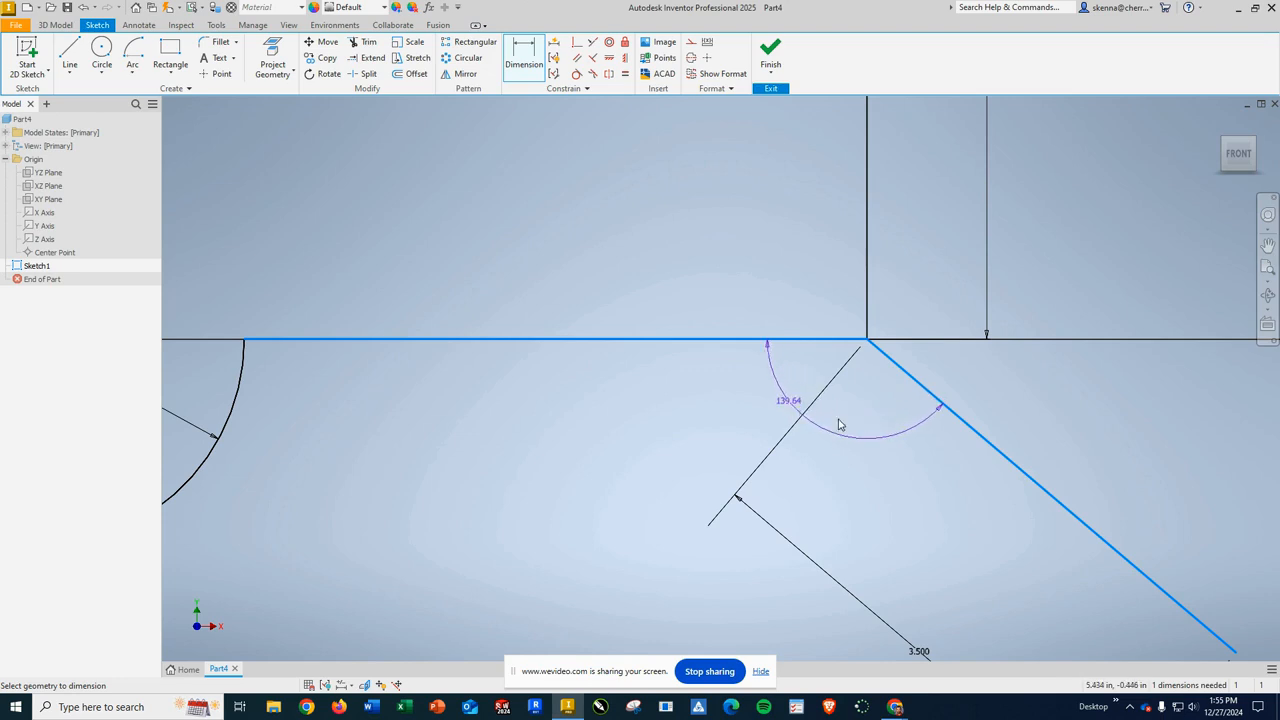
{"action": "left_click", "coordinate": [839, 424]}
{"action": "type", "text": "13"}
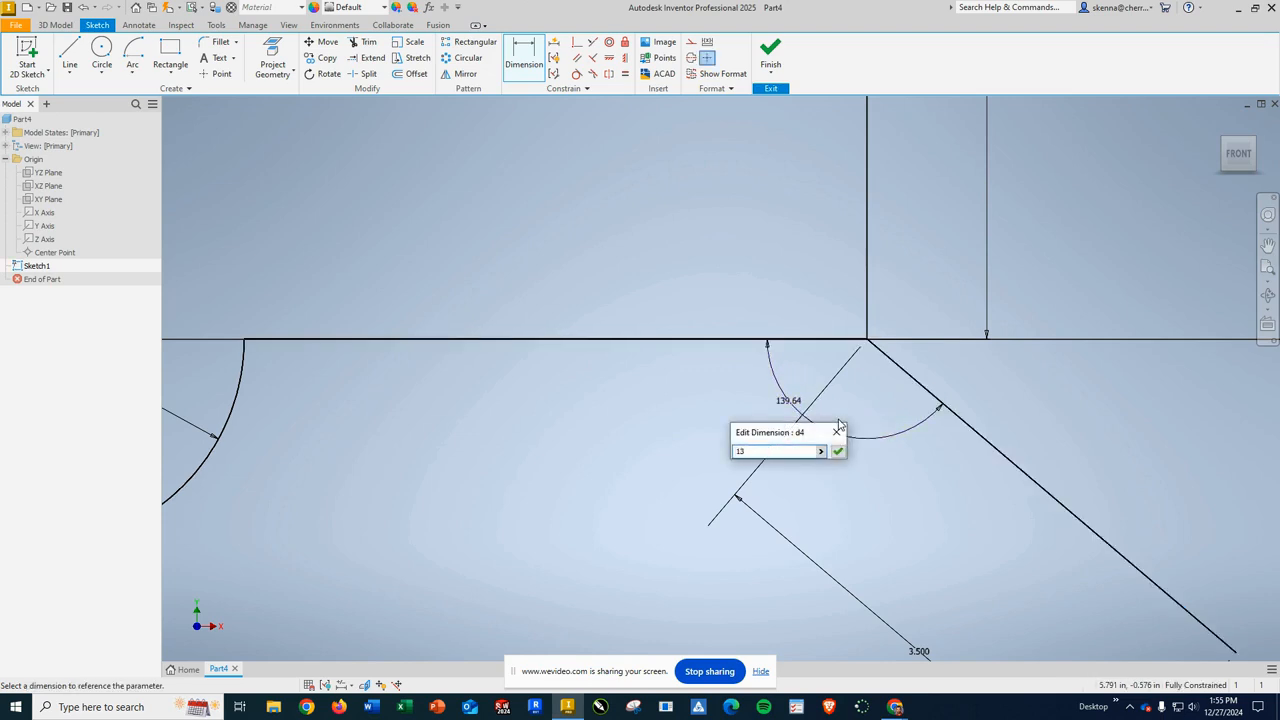
{"action": "key", "text": "Return"}
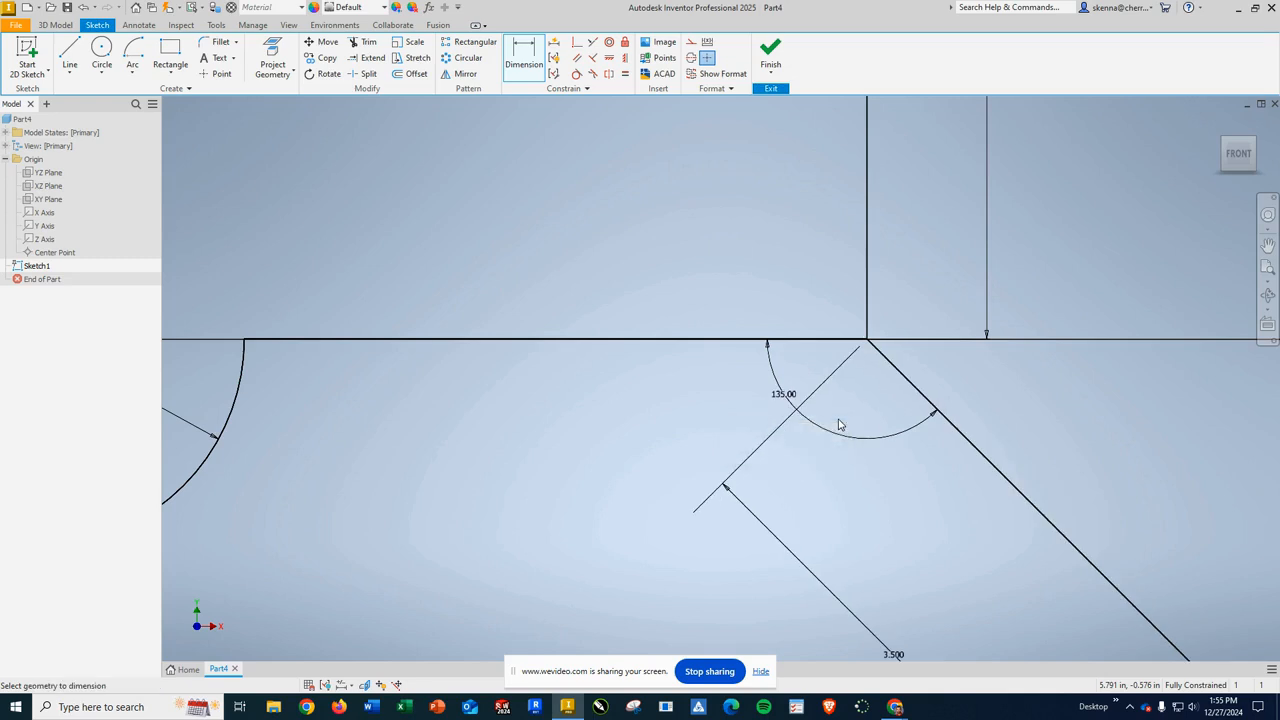
- Draw a second line sloping down and to the right from the rectangle's upper-right corner
{"action": "scroll", "coordinate": [845, 424], "scroll_direction": "down", "scroll_amount": 4}
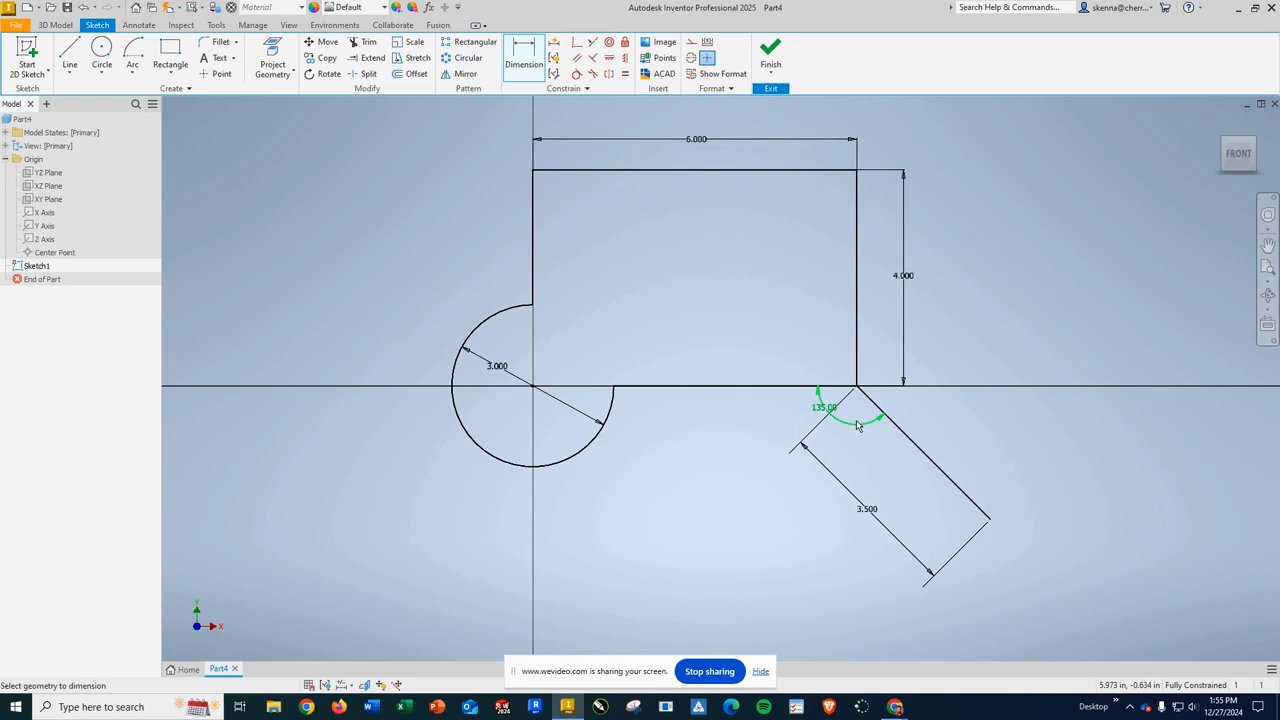
{"action": "scroll", "coordinate": [857, 425], "scroll_direction": "down", "scroll_amount": 2}
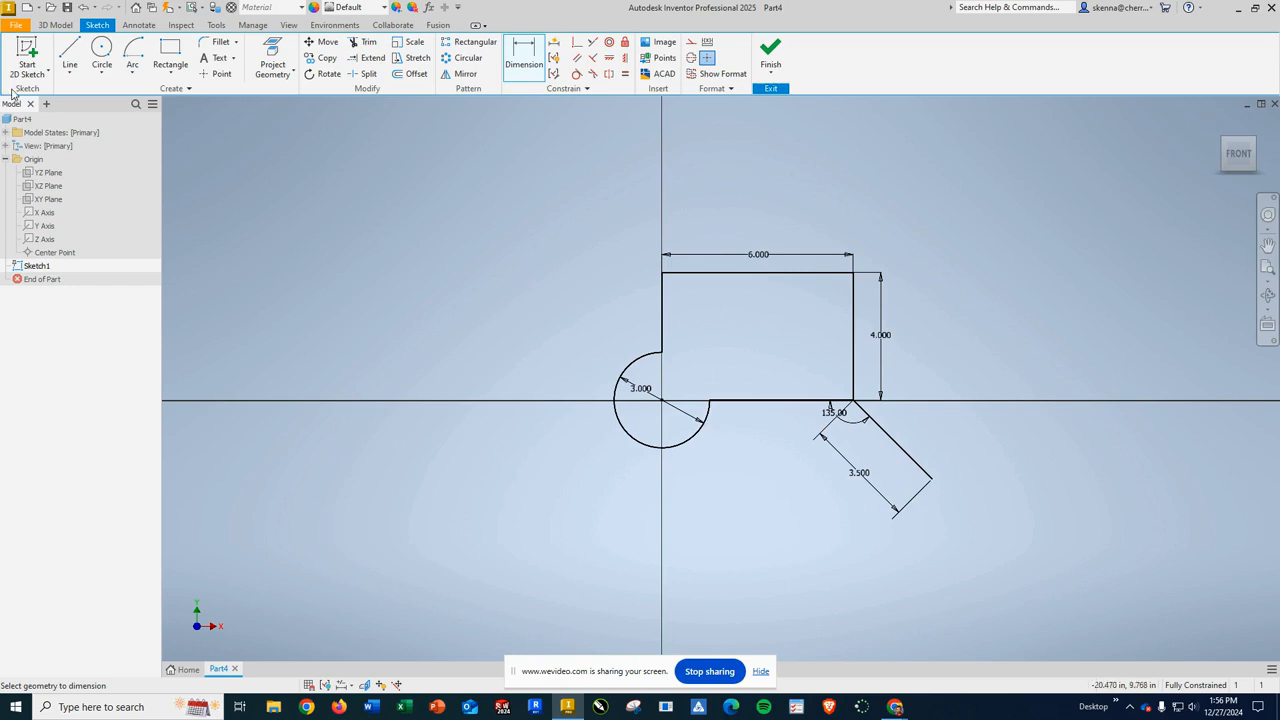
{"action": "left_click", "coordinate": [69, 50]}
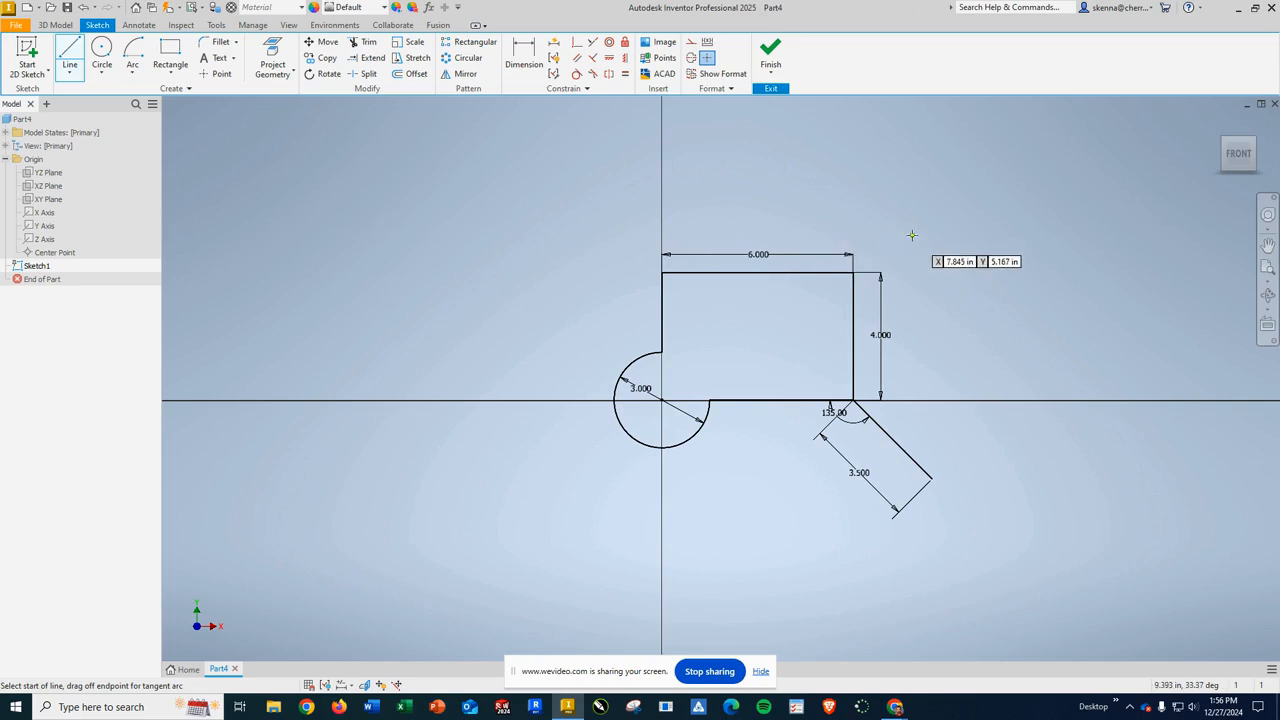
{"action": "left_click", "coordinate": [853, 272]}
{"action": "left_click", "coordinate": [975, 341]}
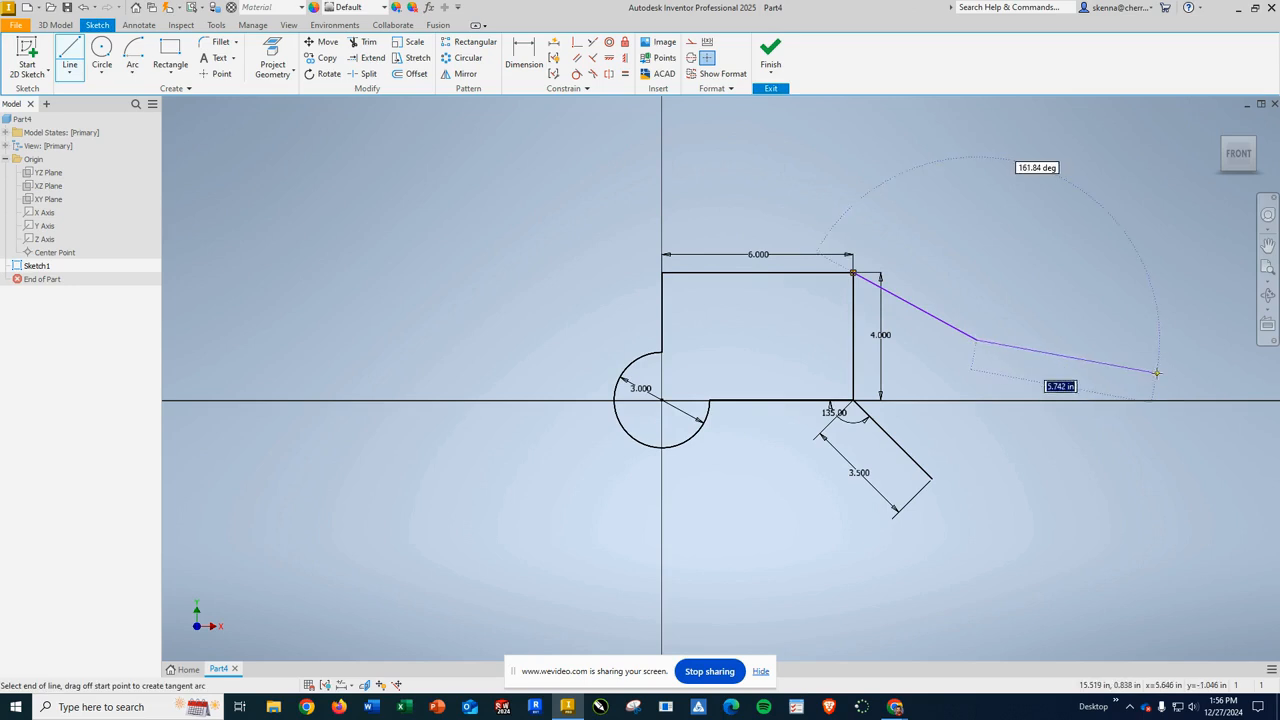
{"action": "key", "text": "Escape"}
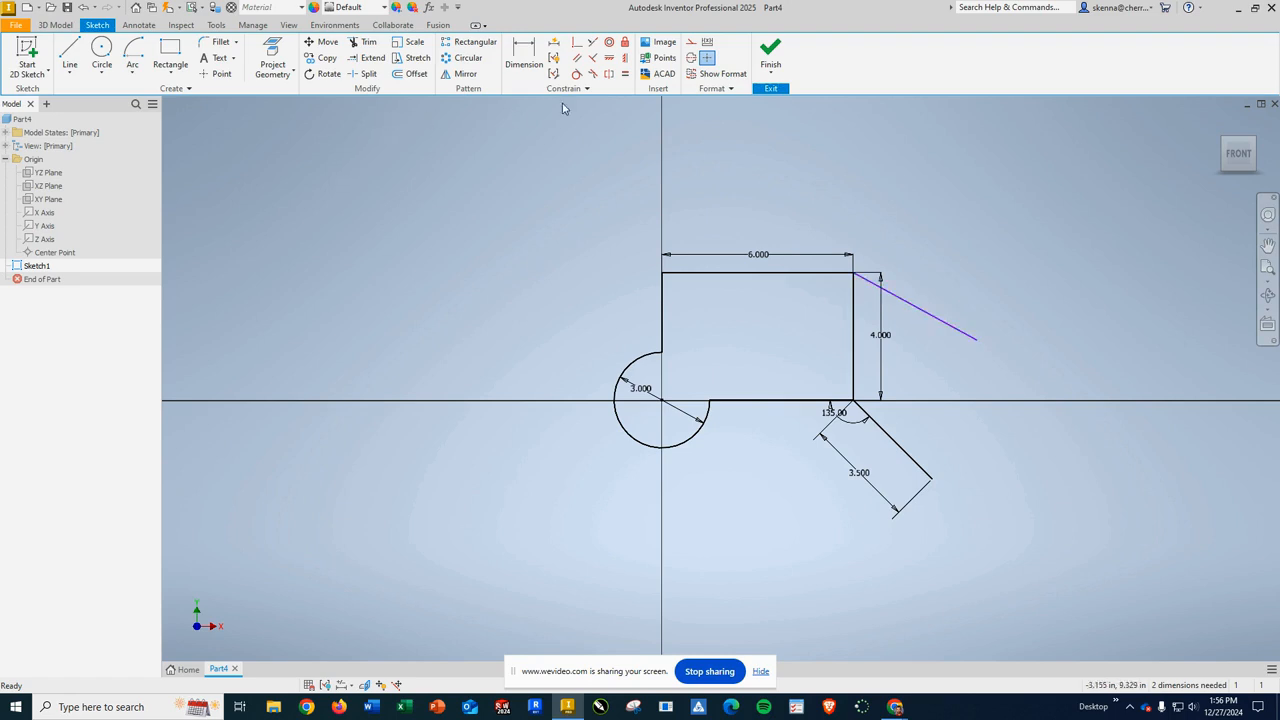
- Make the upper sloping line parallel to the lower 3.5 in sloping line
{"action": "left_click", "coordinate": [578, 60]}
{"action": "left_click", "coordinate": [925, 314]}
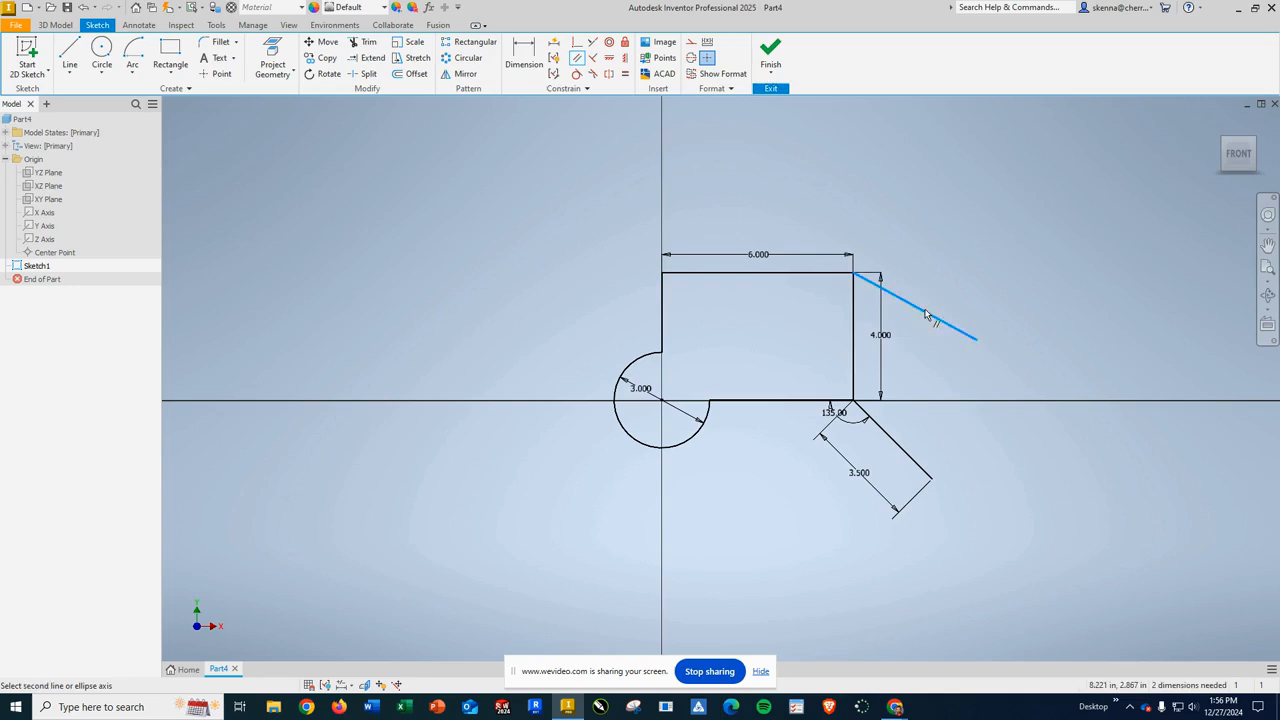
{"action": "left_click", "coordinate": [914, 449]}
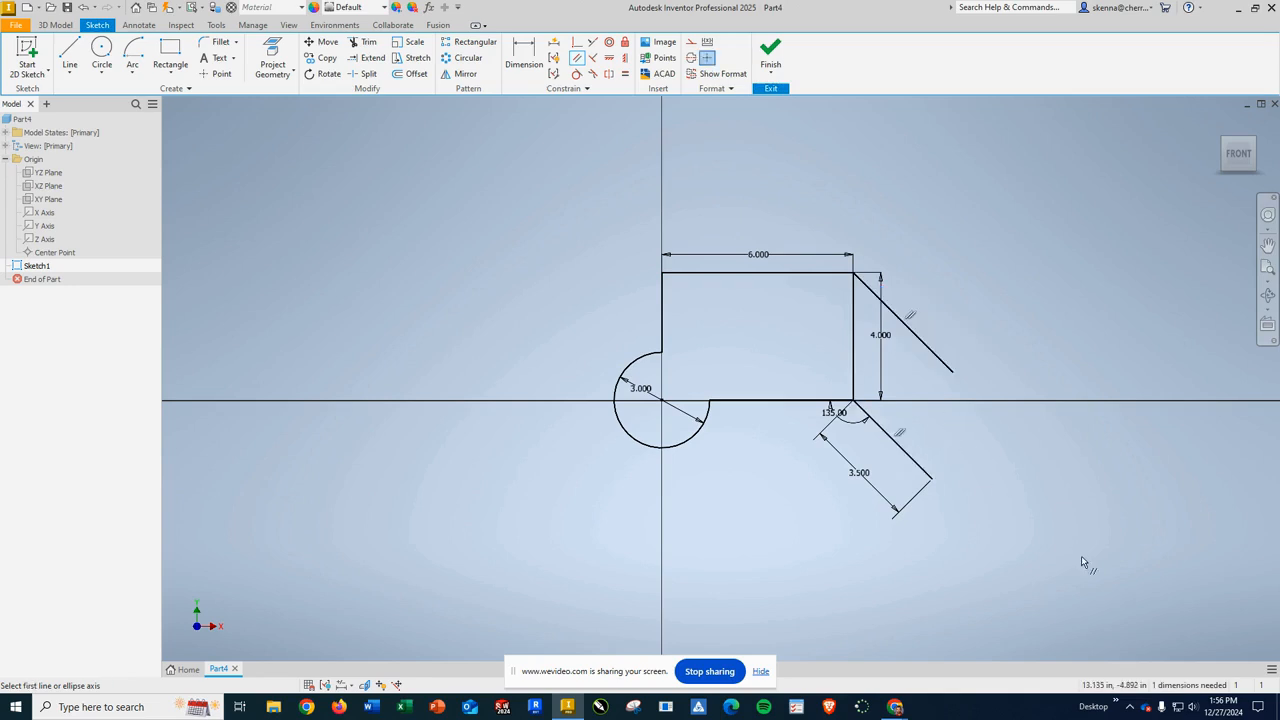
- Make the upper sloping line equal in length to the lower sloping line
{"action": "left_click", "coordinate": [625, 74]}
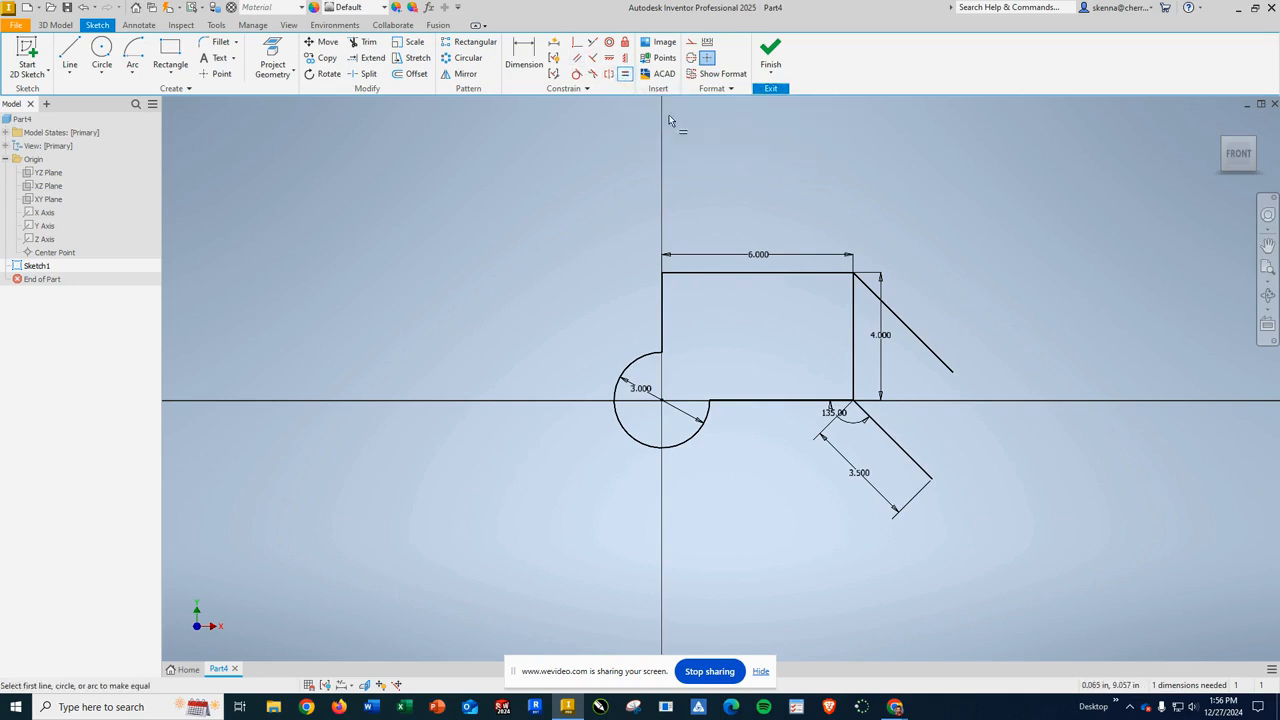
{"action": "left_click", "coordinate": [929, 352]}
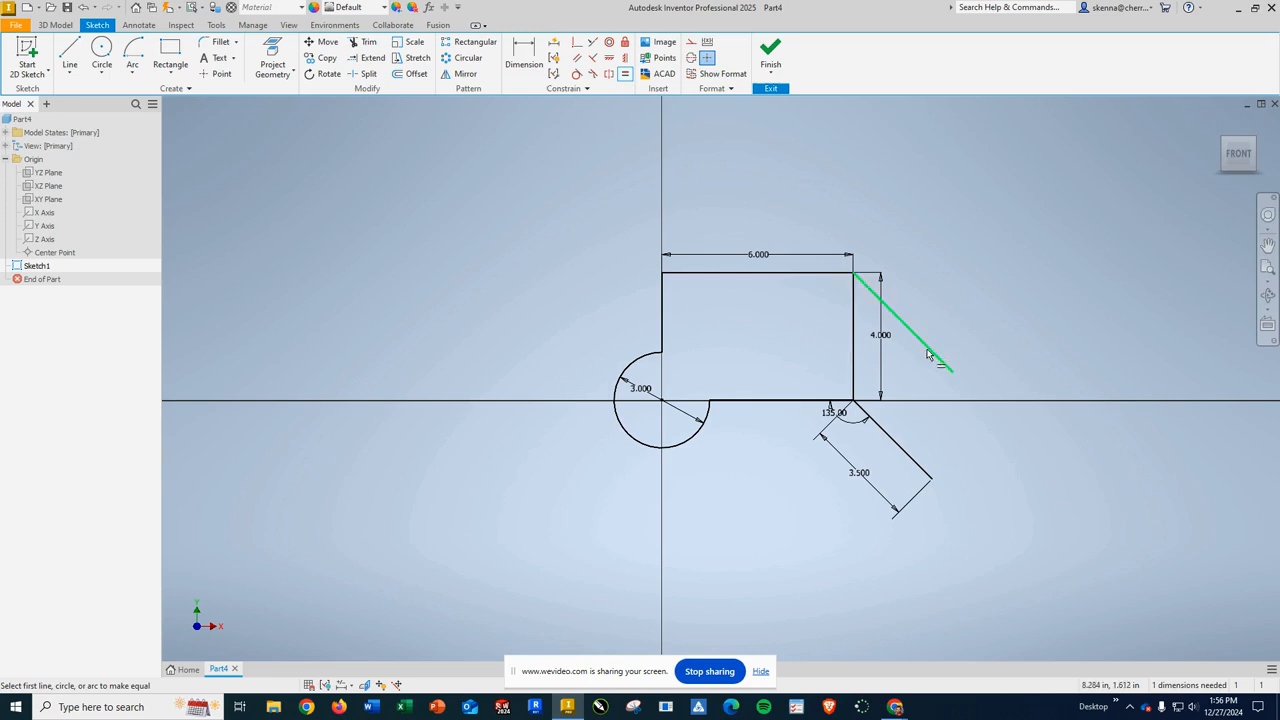
{"action": "left_click", "coordinate": [909, 456]}
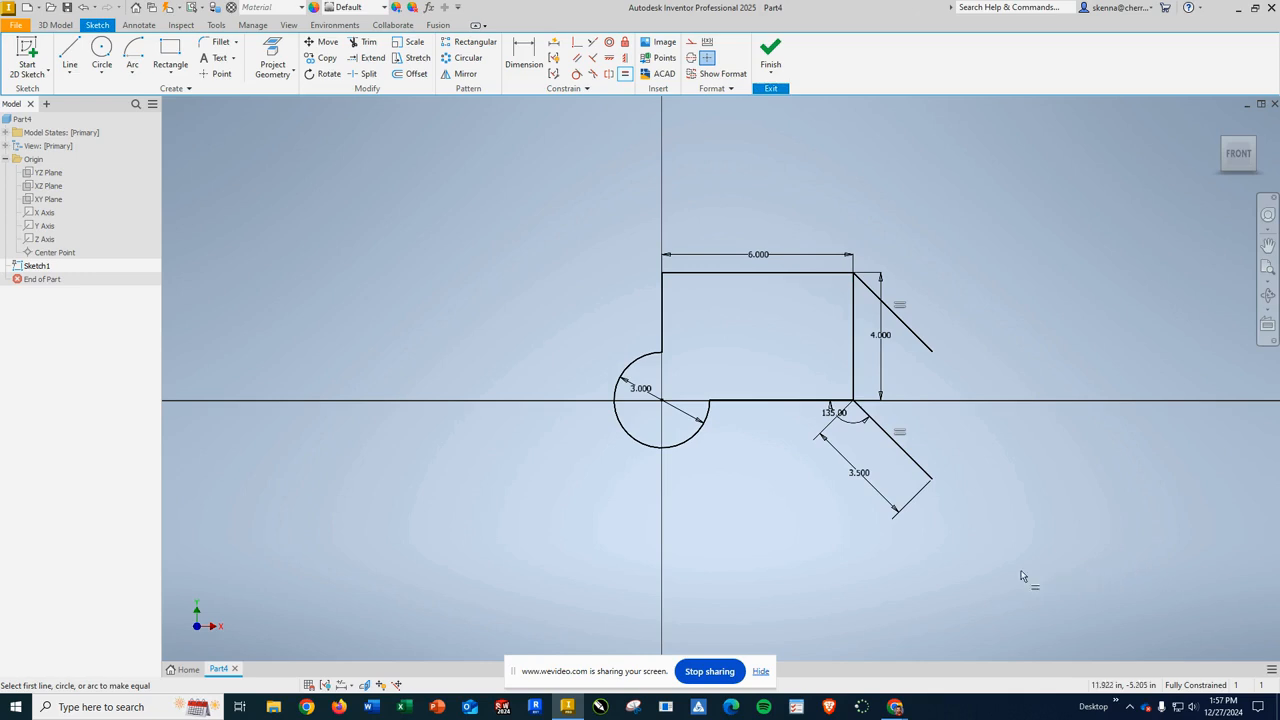
{"action": "key", "text": "Escape"}
- Set the lower sloping line's length dimension to 4.25 in
{"action": "double_click", "coordinate": [860, 475]}
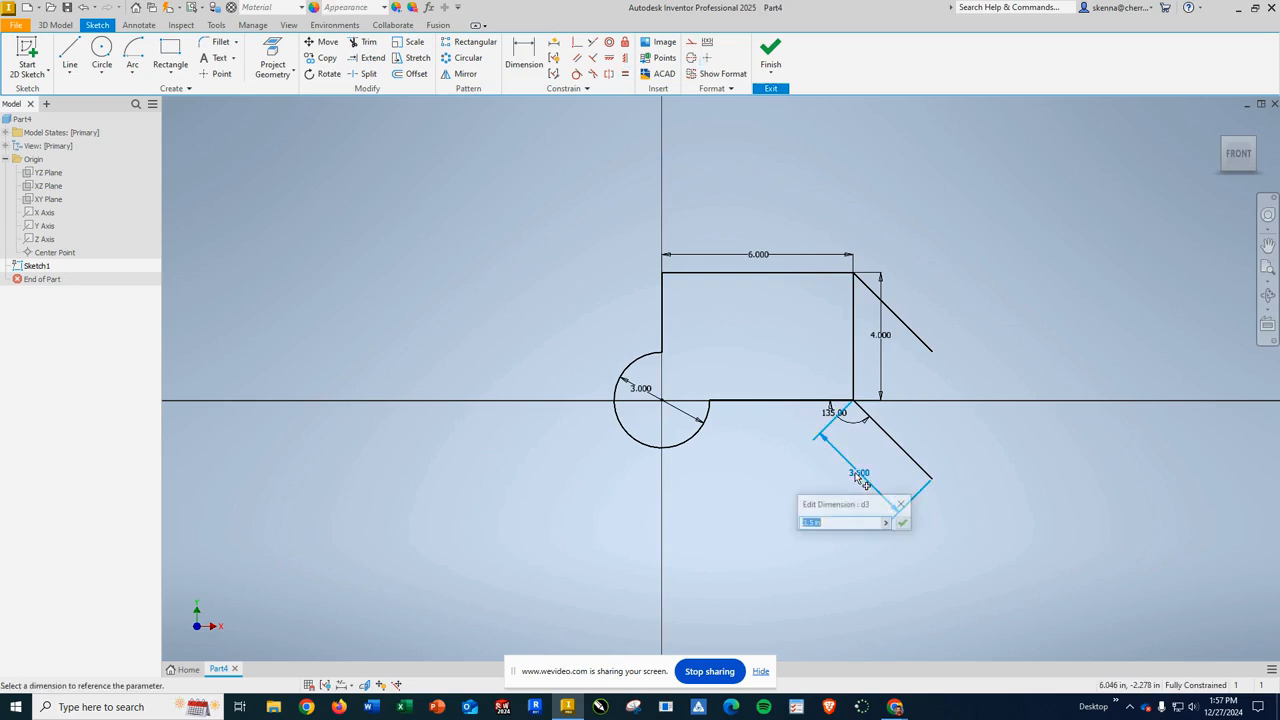
{"action": "type", "text": "4"}
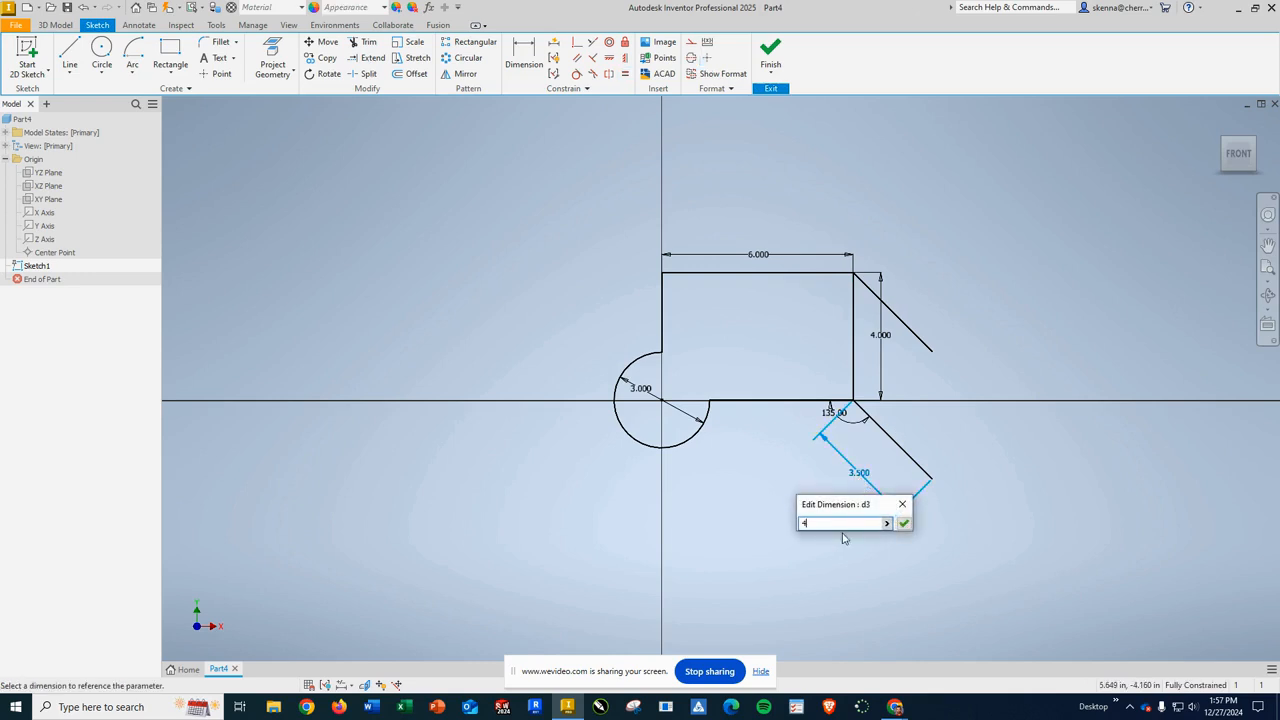
{"action": "type", "text": ".25"}
{"action": "key", "text": "Return"}
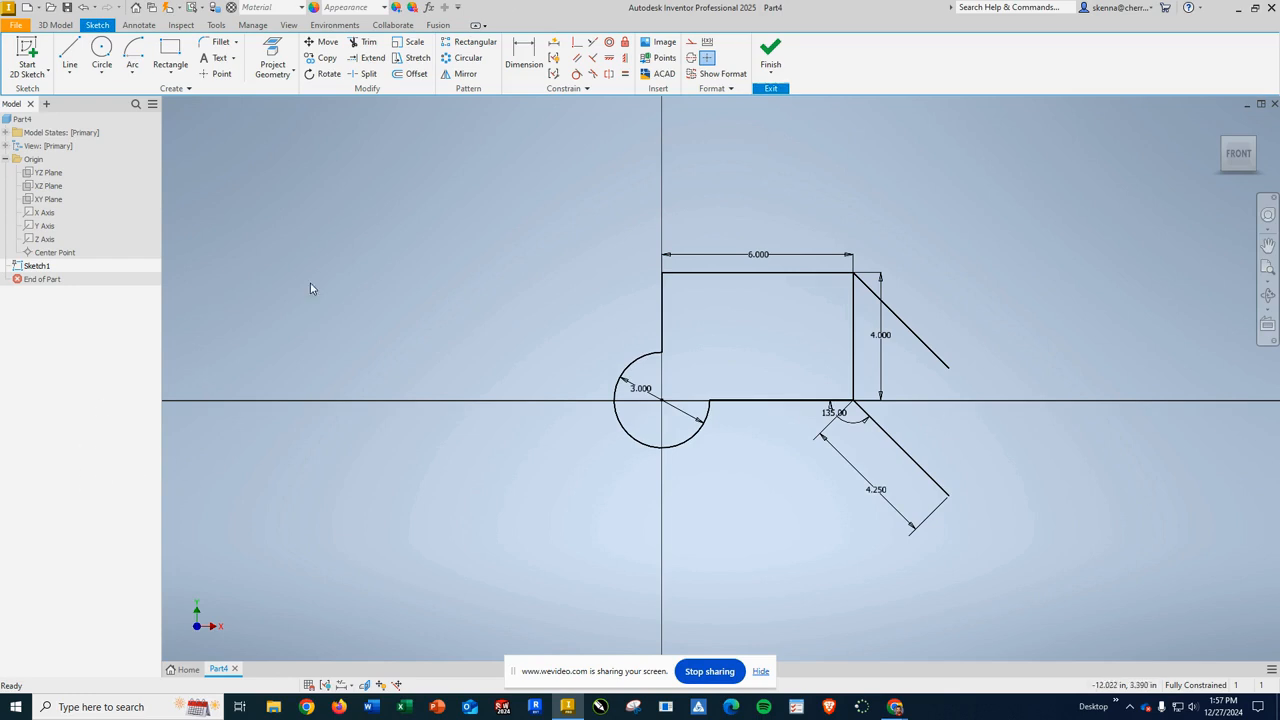
- Draw a 90-degree center-point arc centered on the midpoint of the rectangle's top edge, starting at the upper-right corner and sweeping upward
{"action": "left_click", "coordinate": [133, 76]}
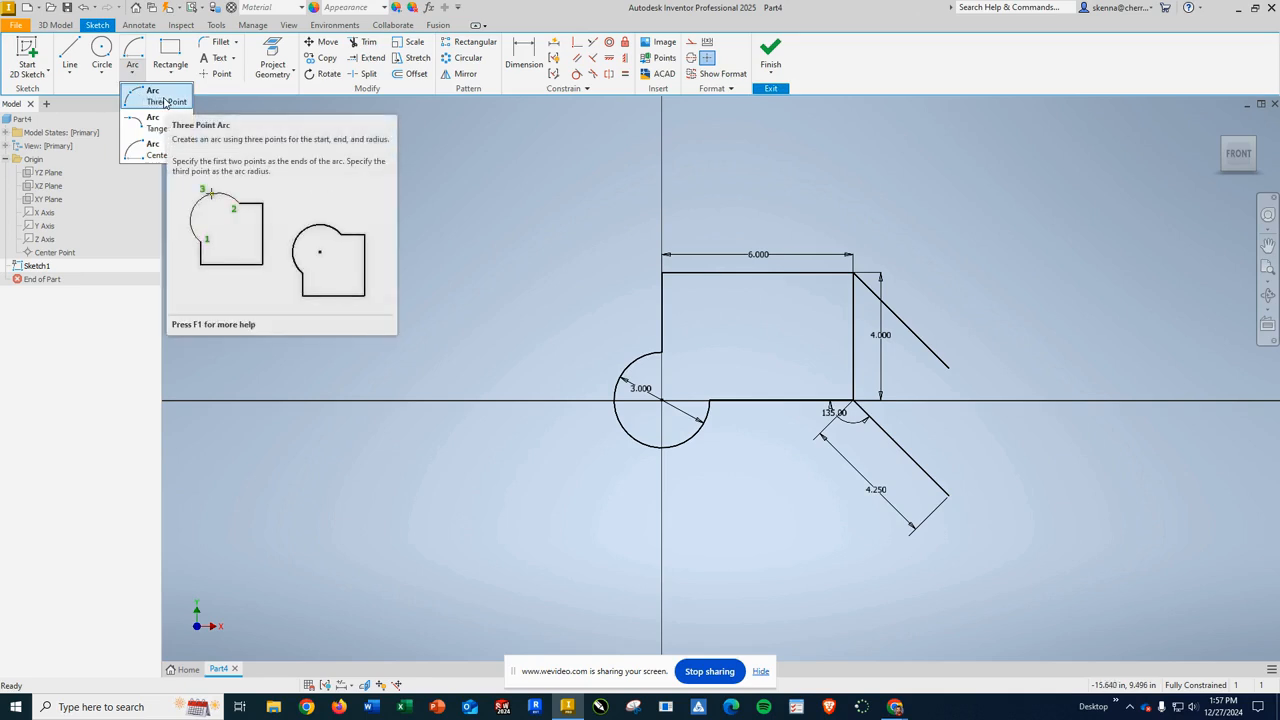
{"action": "left_click", "coordinate": [150, 150]}
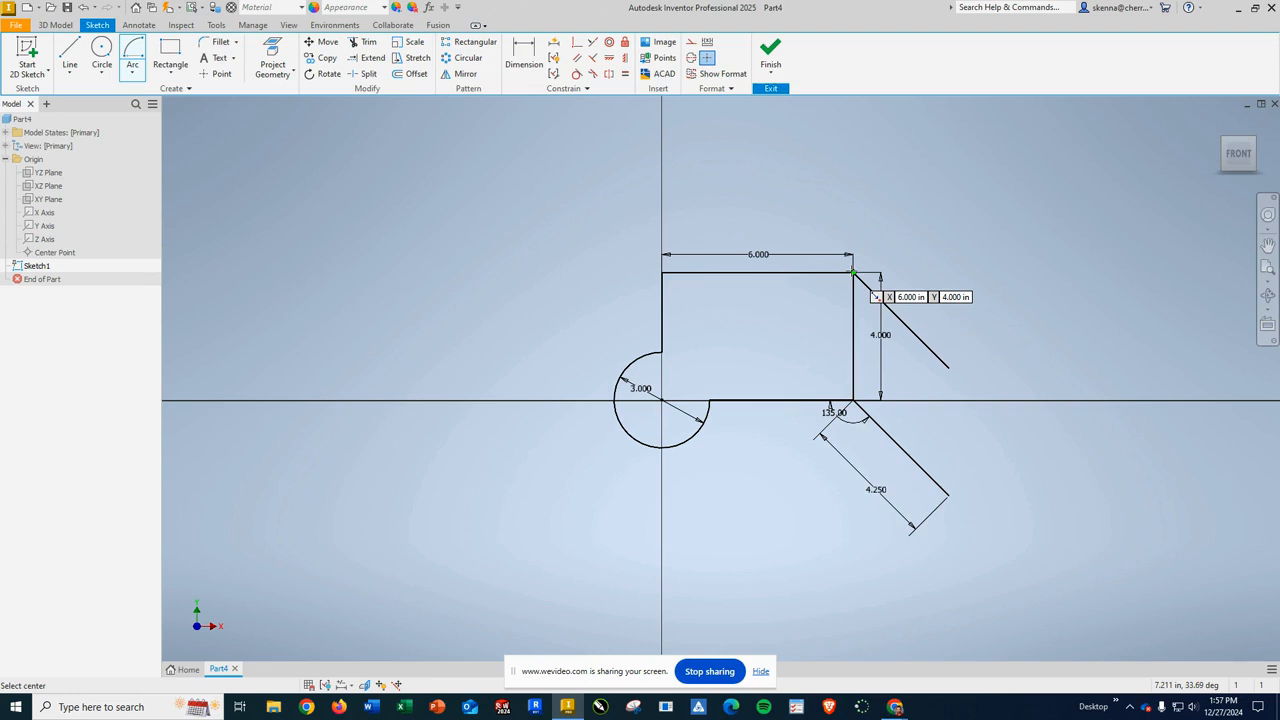
{"action": "left_click", "coordinate": [757, 272]}
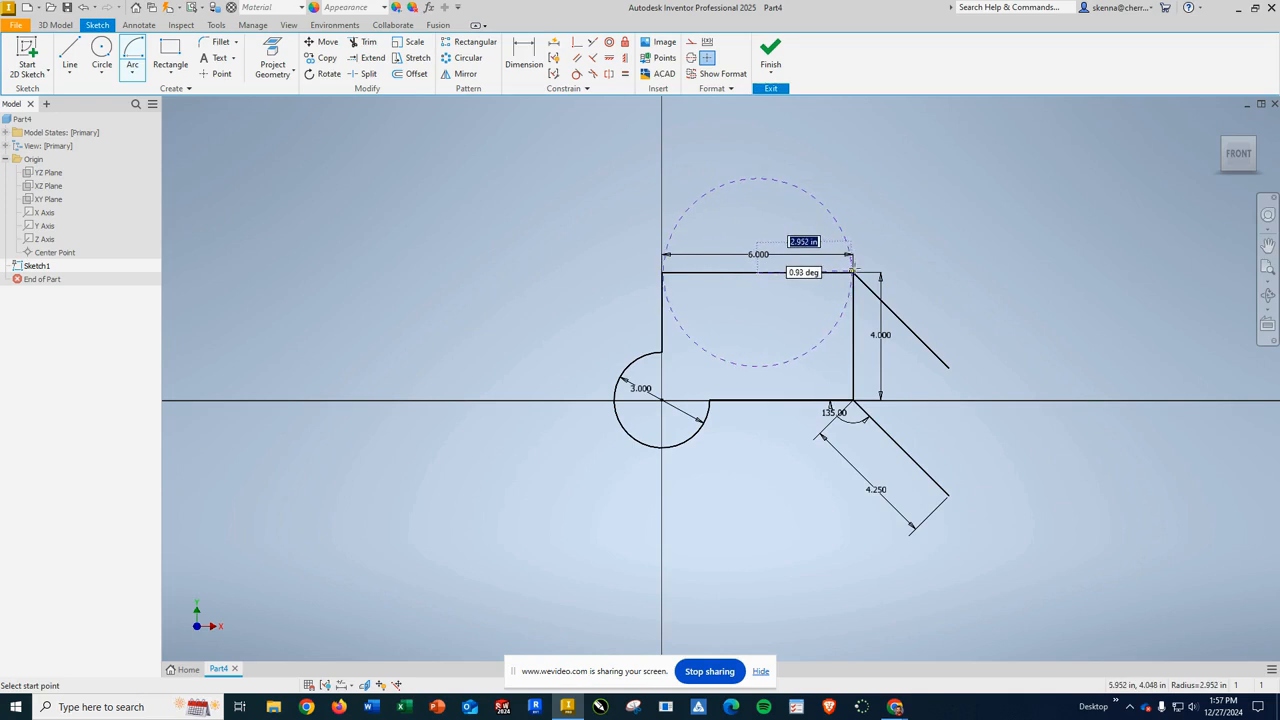
{"action": "left_click", "coordinate": [853, 271]}
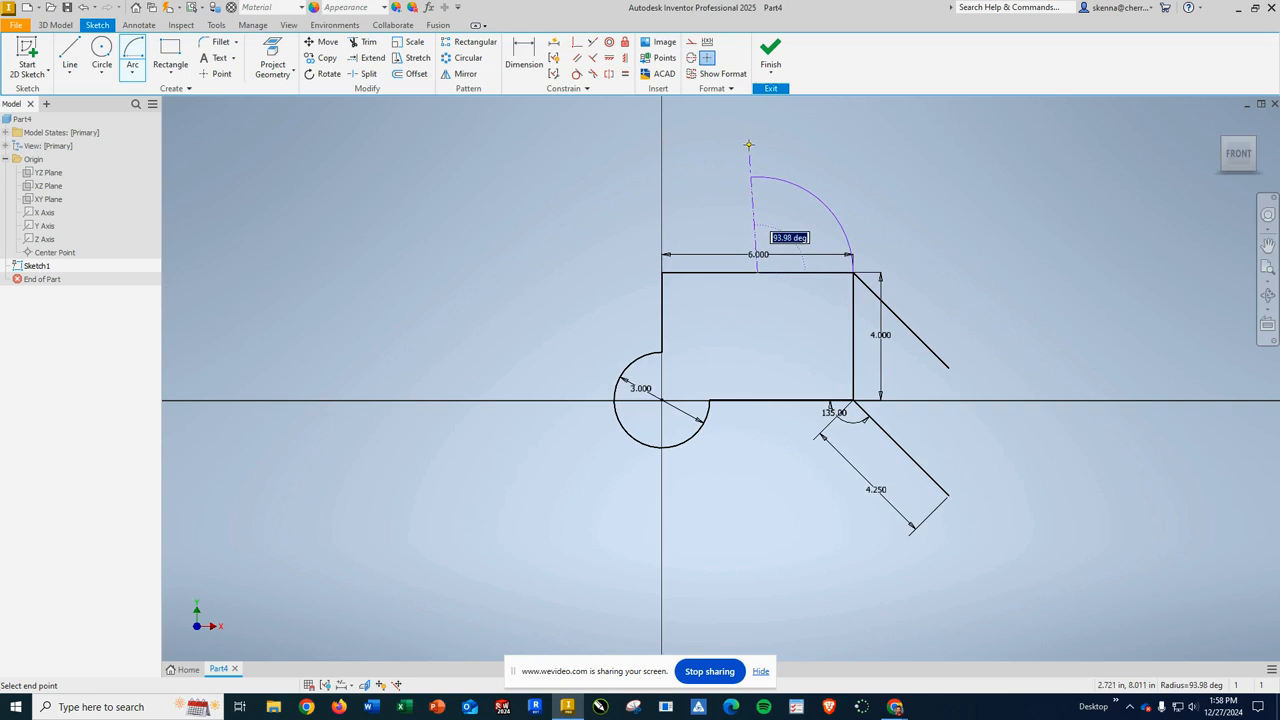
{"action": "type", "text": "90"}
{"action": "key", "text": "Return"}
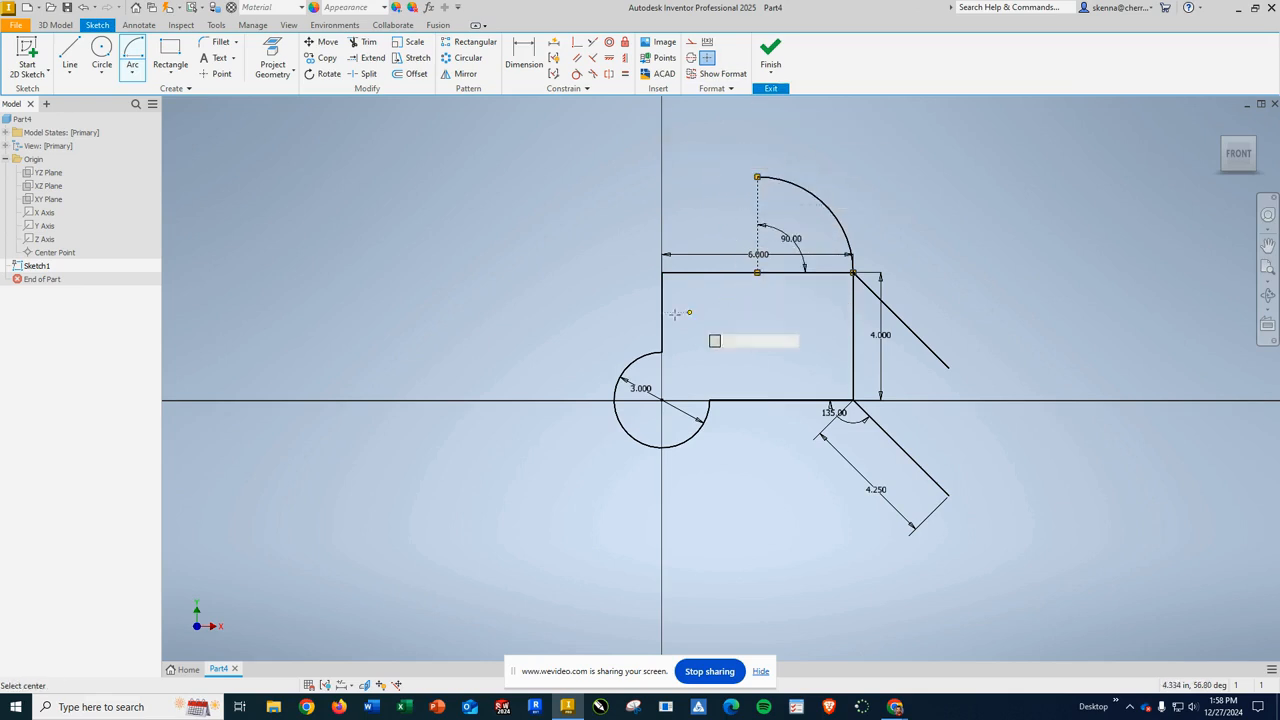
{"action": "key", "text": "Escape"}
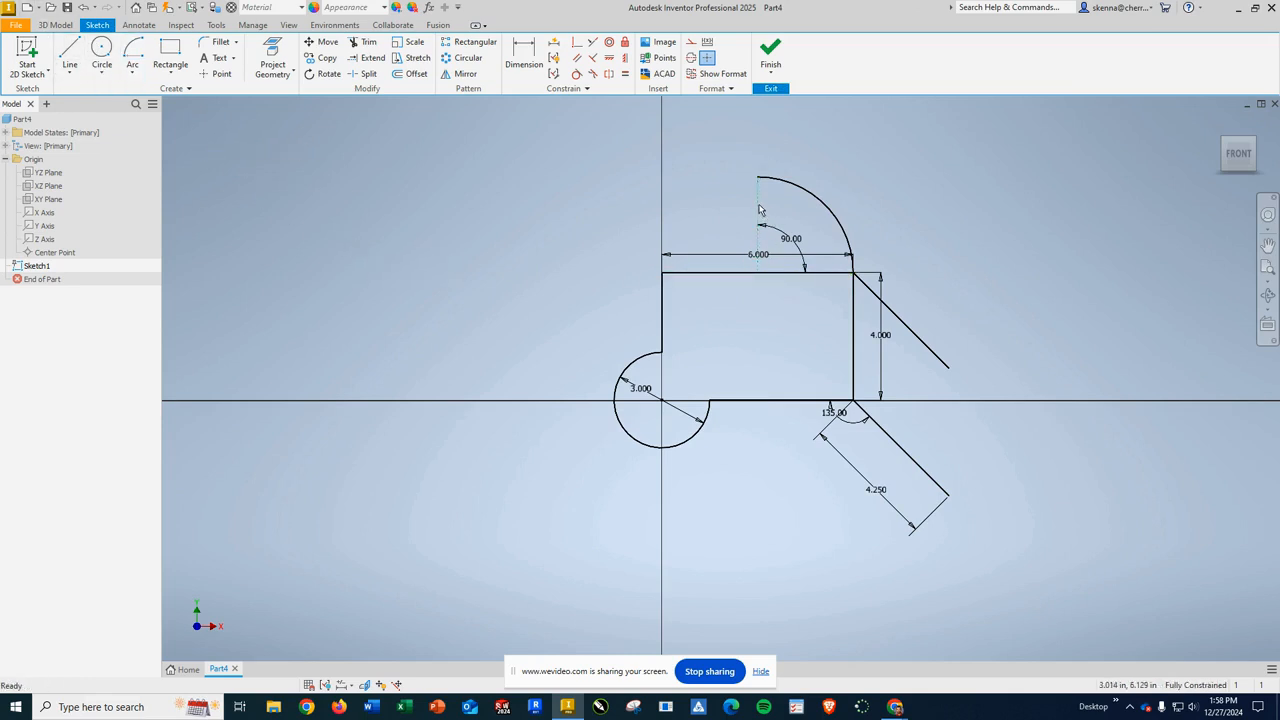
{"action": "left_click", "coordinate": [757, 209]}
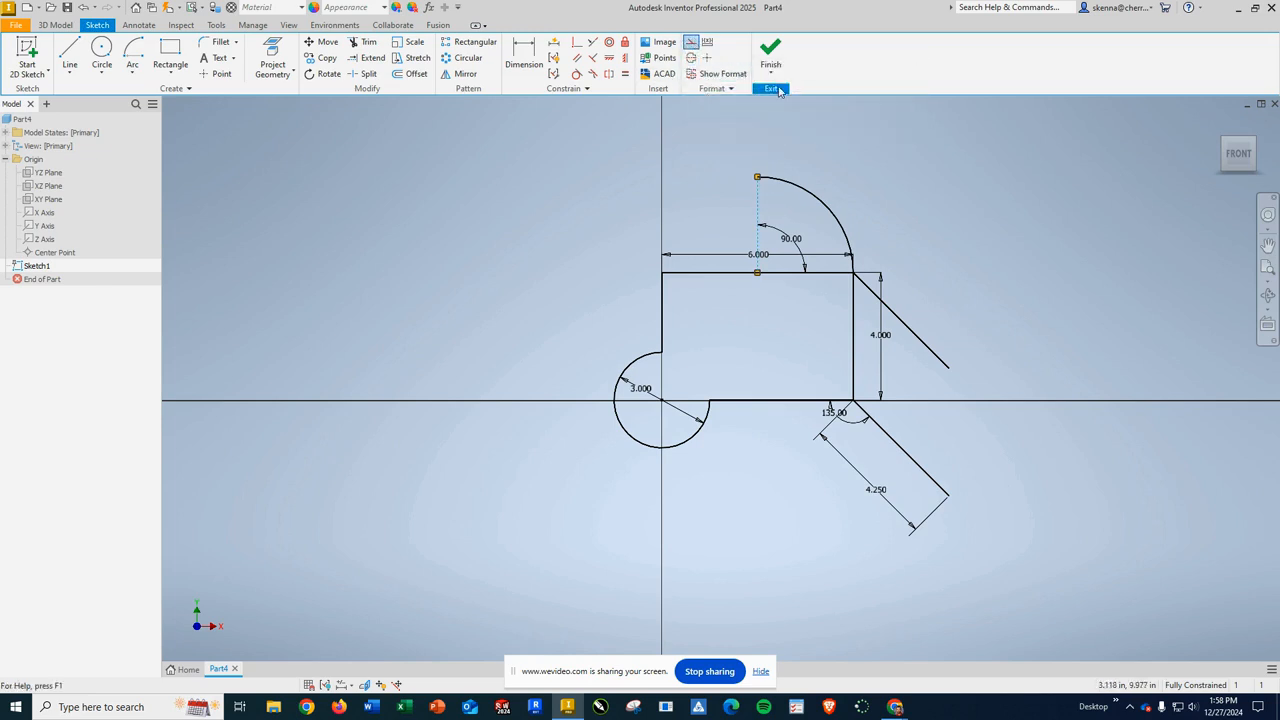
{"action": "left_click", "coordinate": [905, 155]}
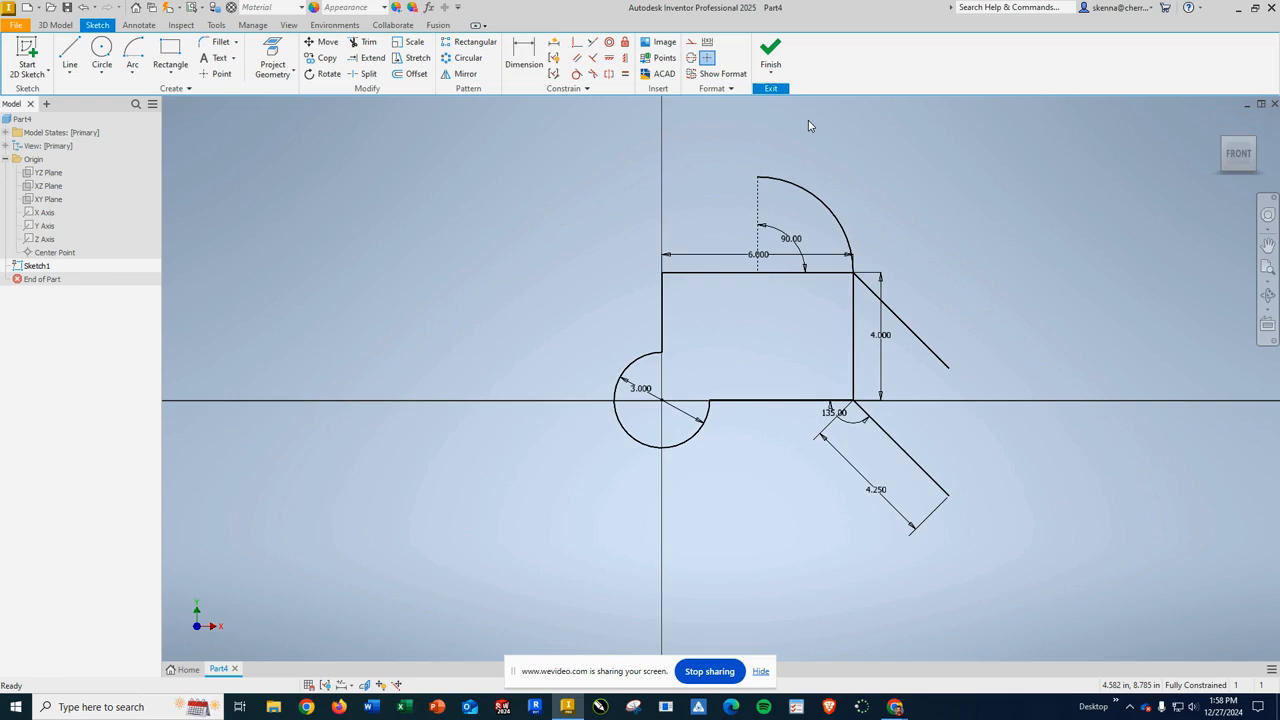
- Draw a three-point arc curving up and left from the rectangle's upper-left corner, and align its center vertically with that corner
{"action": "left_click", "coordinate": [134, 75]}
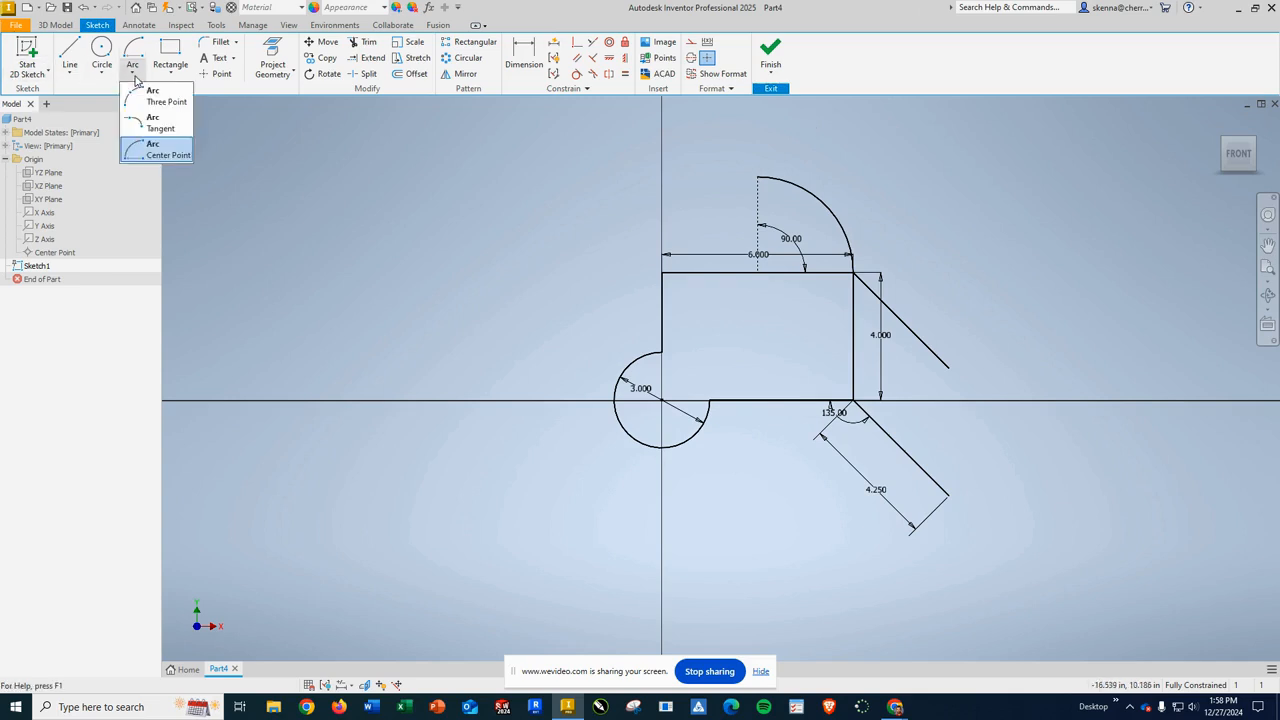
{"action": "left_click", "coordinate": [155, 96]}
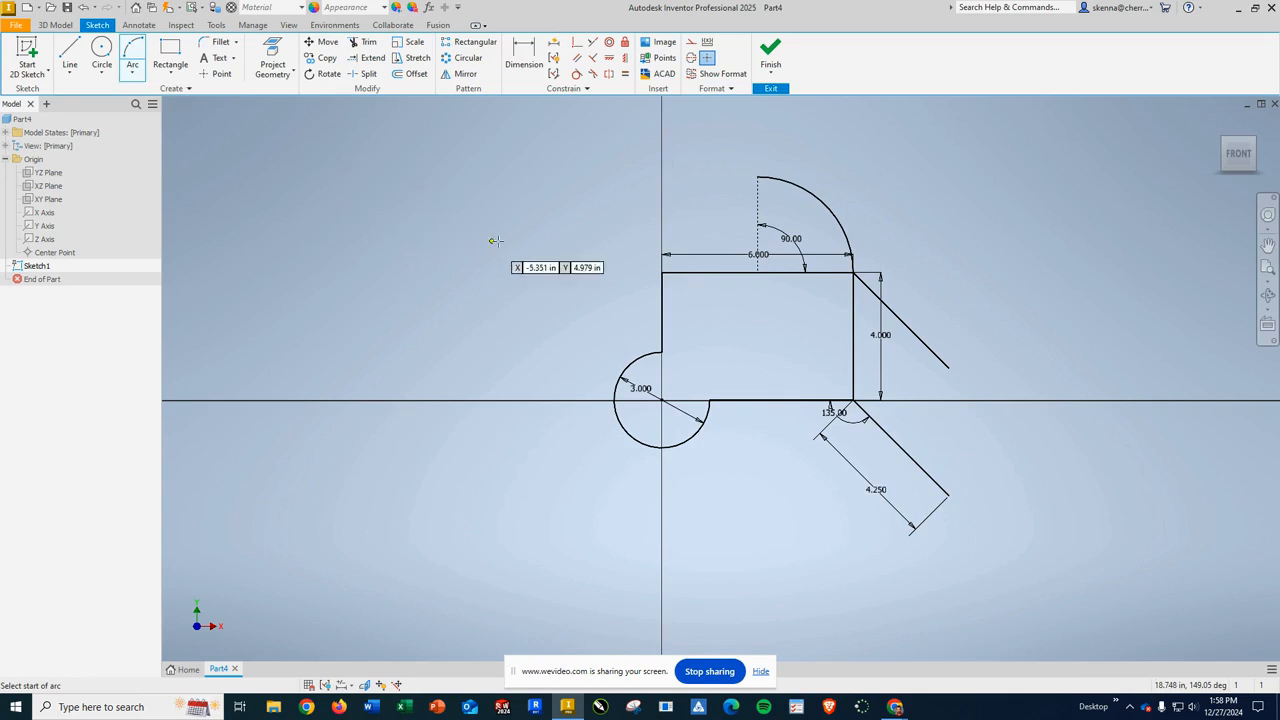
{"action": "left_click", "coordinate": [661, 272]}
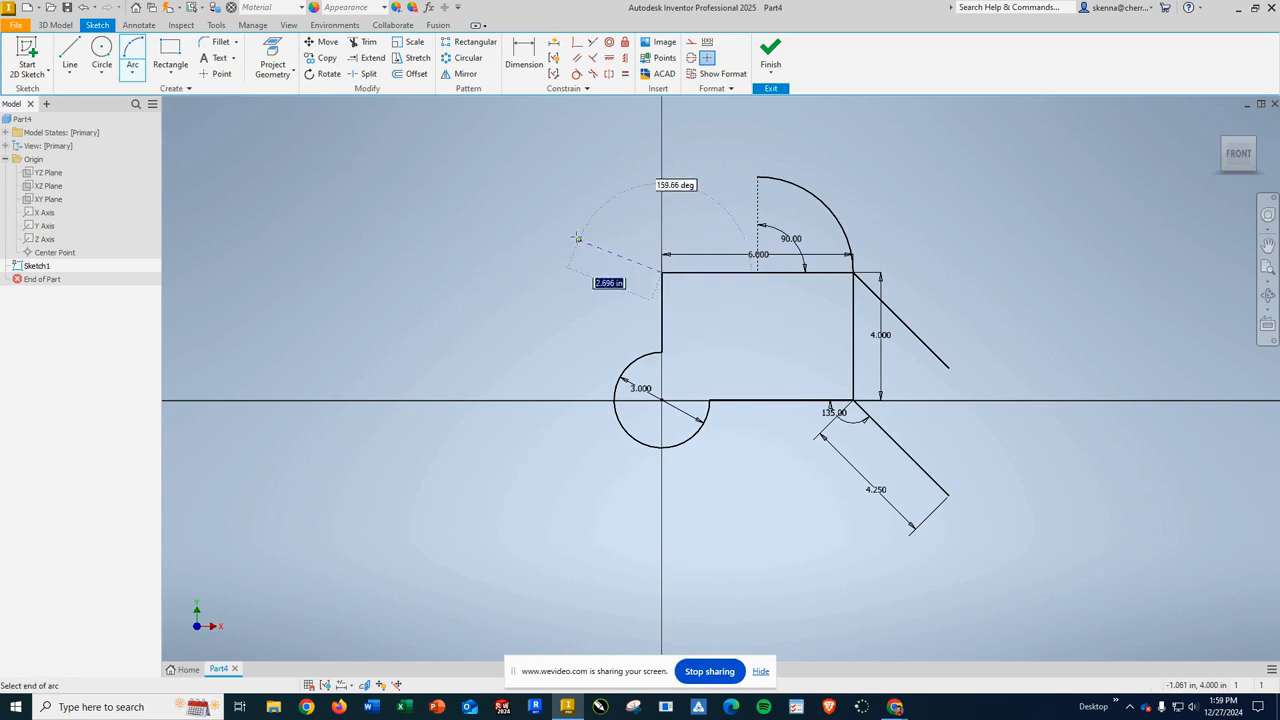
{"action": "left_click", "coordinate": [541, 198]}
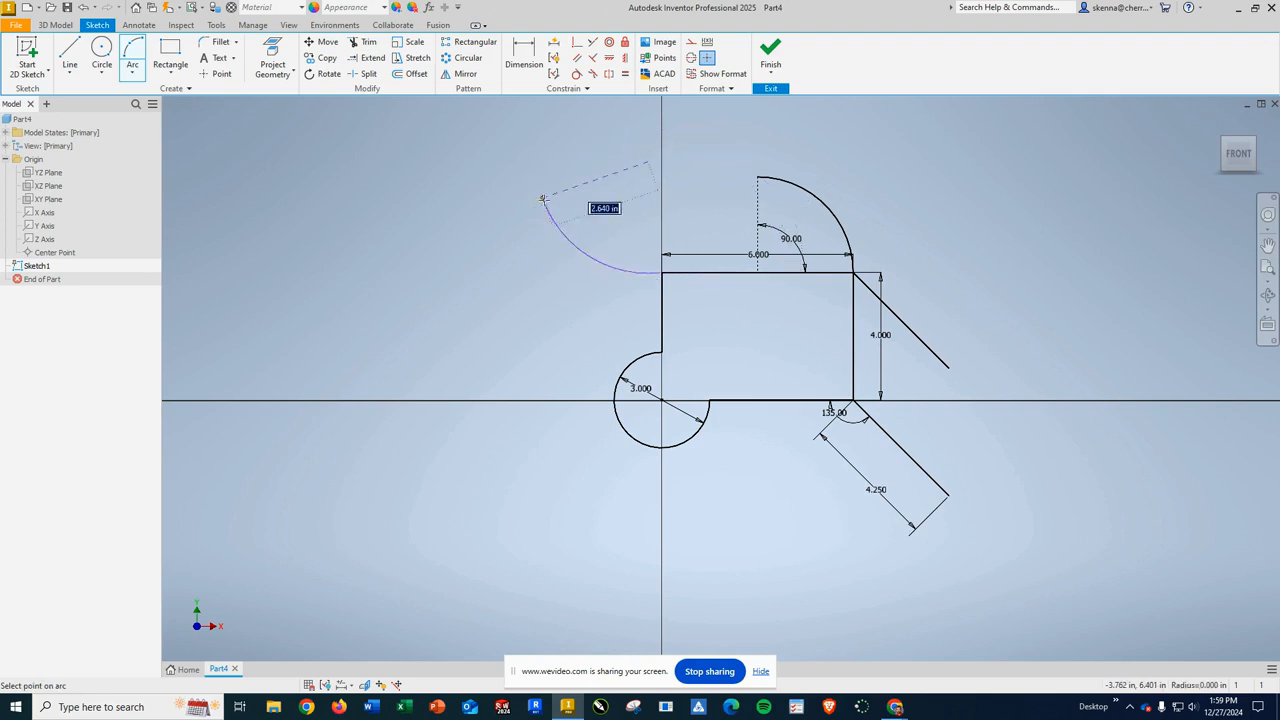
{"action": "left_click", "coordinate": [573, 249]}
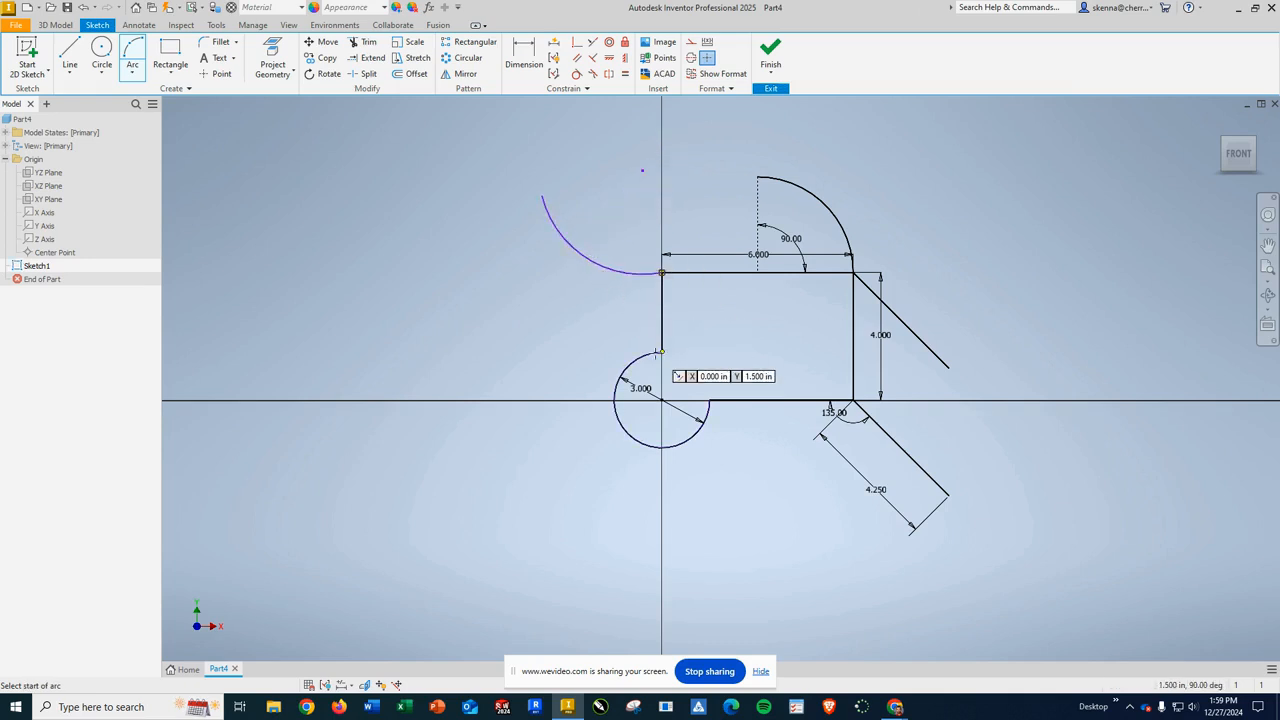
{"action": "key", "text": "Escape"}
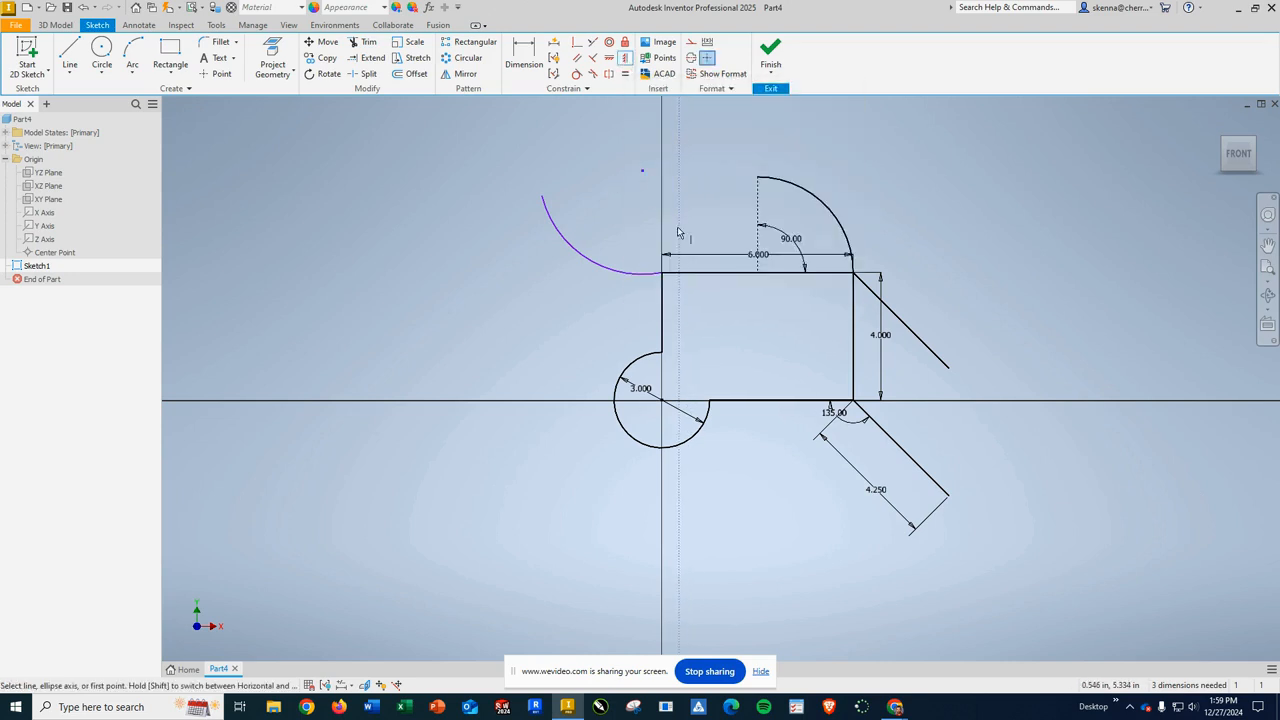
{"action": "left_click", "coordinate": [643, 175]}
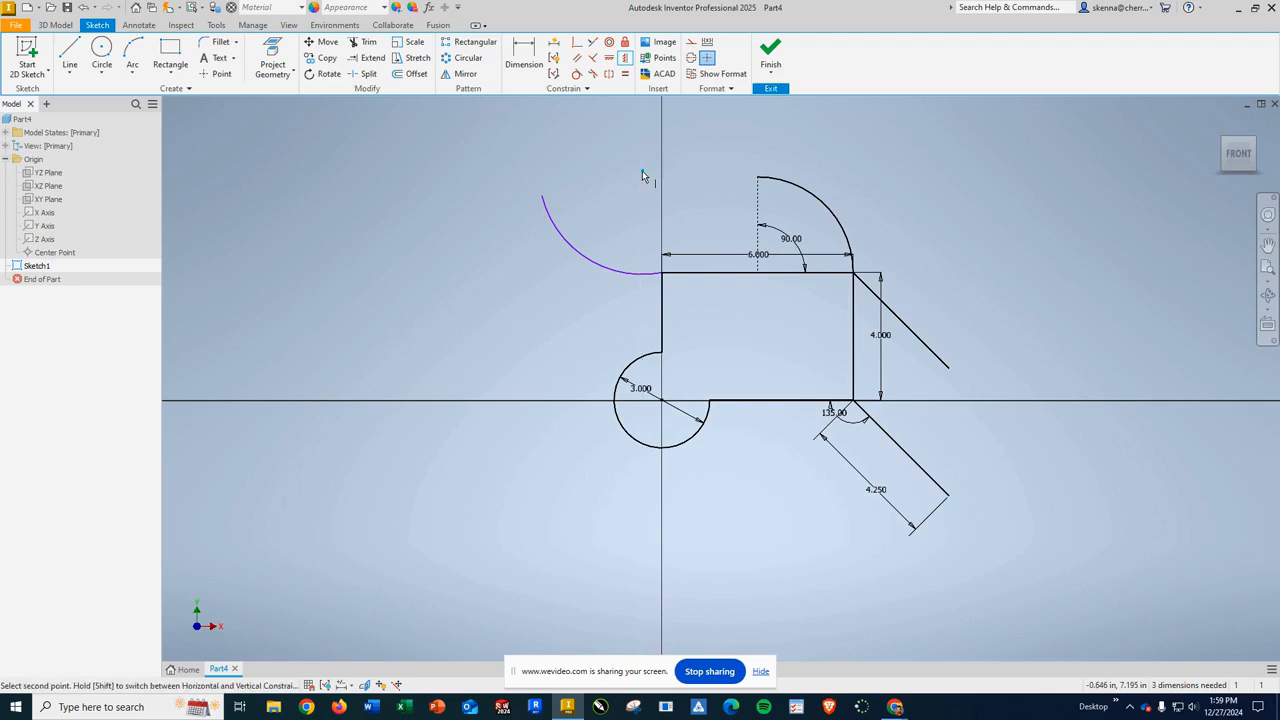
{"action": "left_click", "coordinate": [662, 274]}
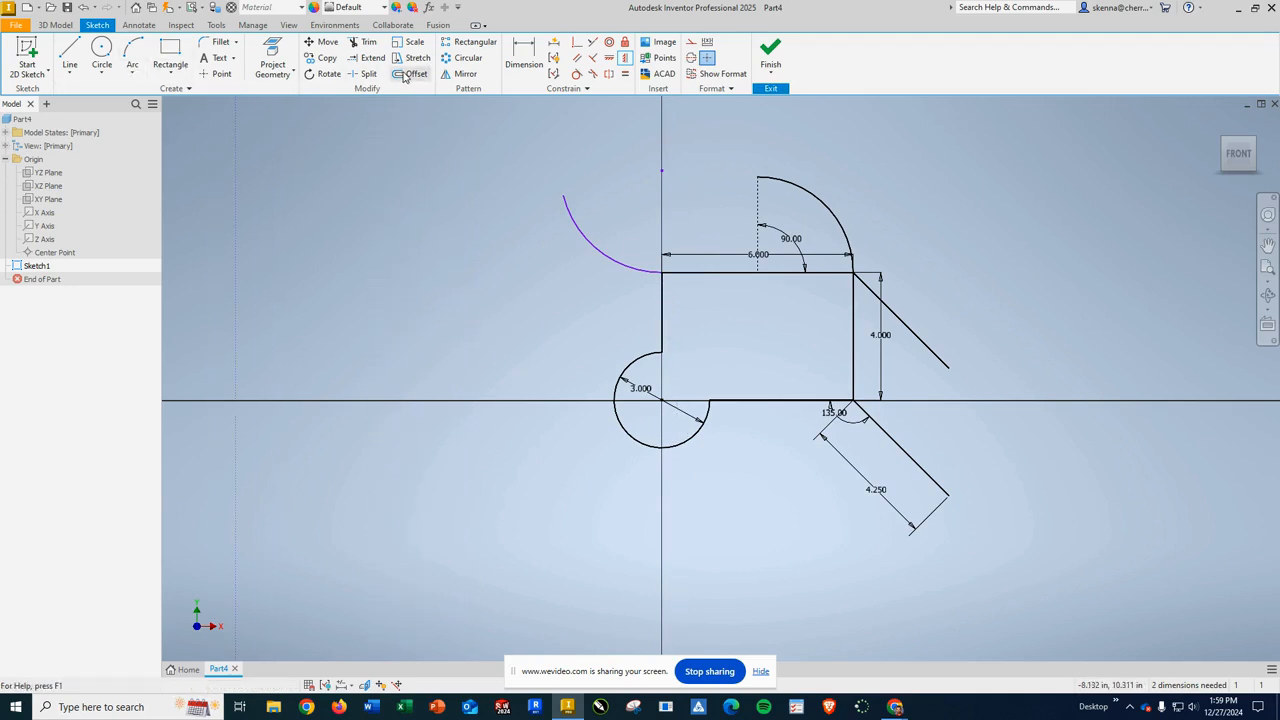
- Dimension the three-point arc with a vertical height of 2.5 in above the rectangle's upper-left corner and a radius of 3 in
{"action": "left_click", "coordinate": [528, 63]}
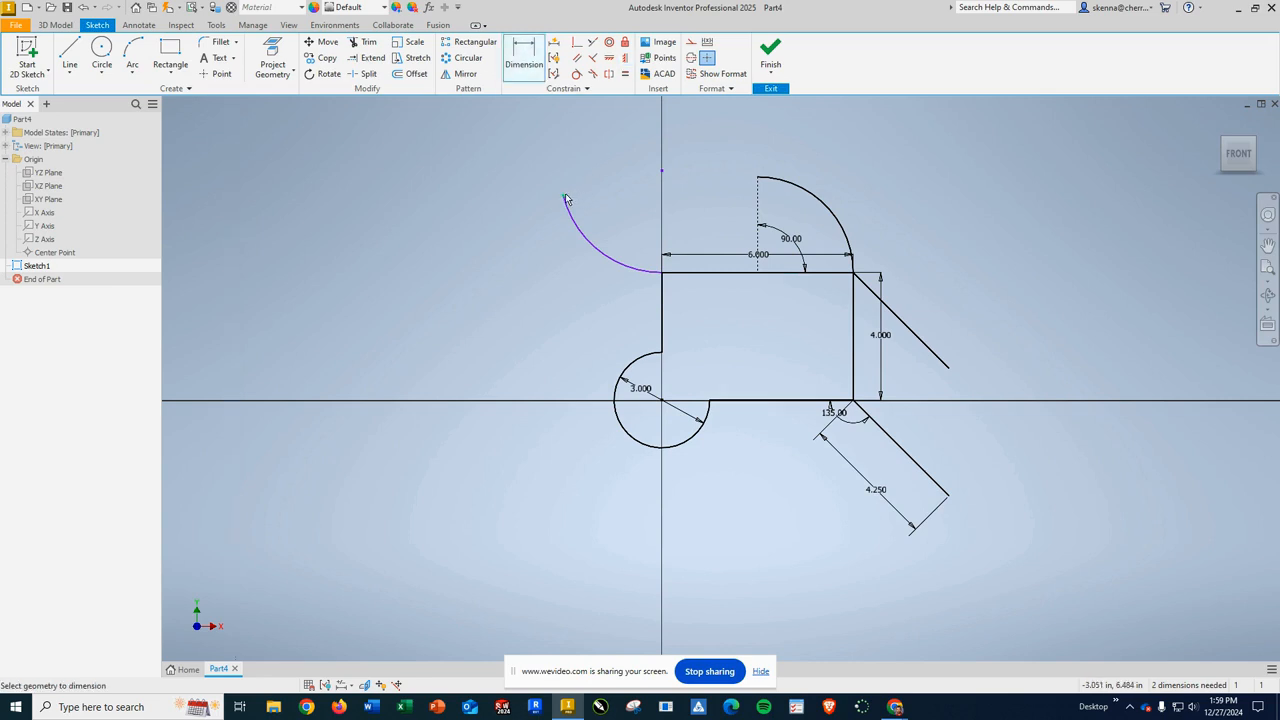
{"action": "left_click", "coordinate": [661, 273]}
{"action": "left_click", "coordinate": [519, 235]}
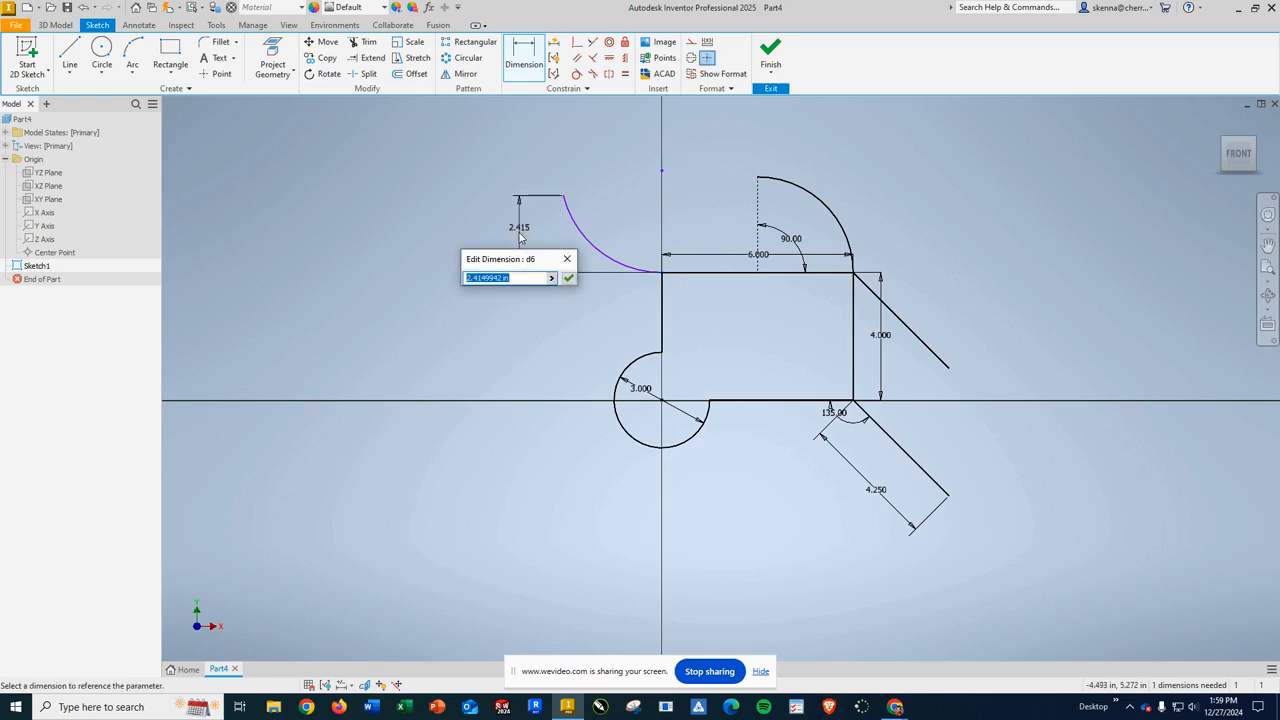
{"action": "type", "text": "2.5"}
{"action": "key", "text": "Return"}
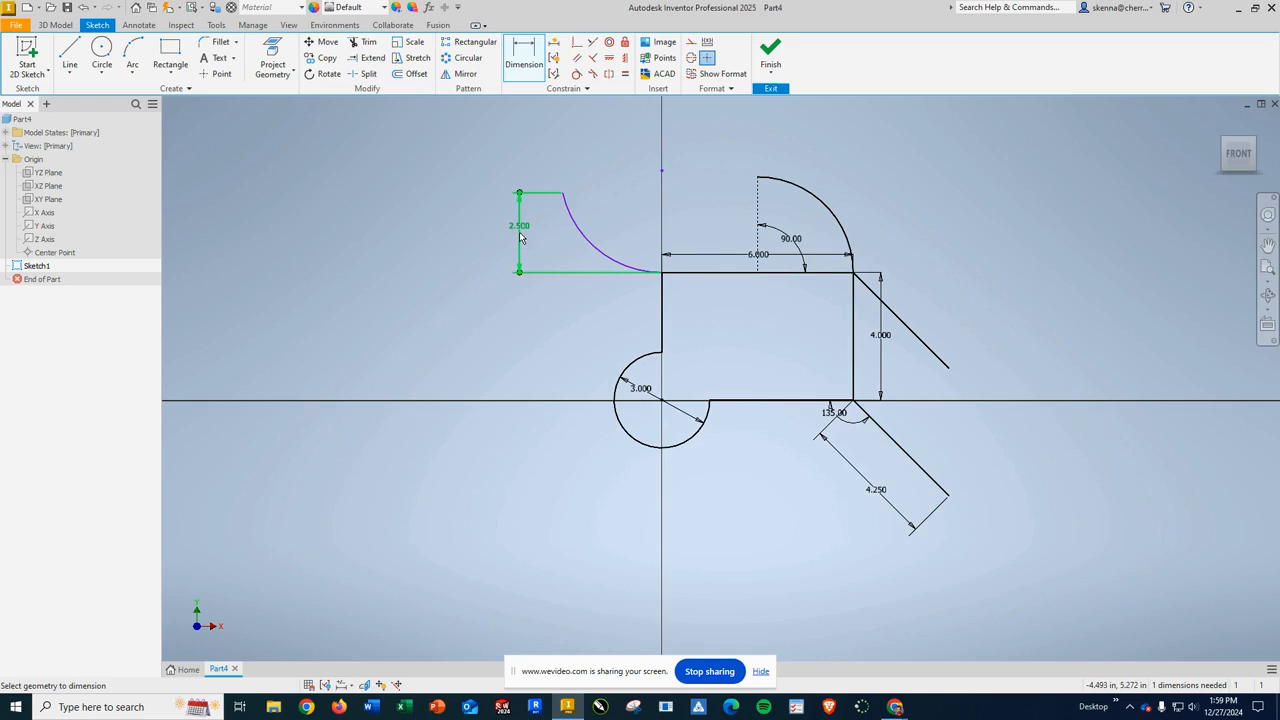
{"action": "left_click", "coordinate": [594, 243]}
{"action": "left_click", "coordinate": [647, 220]}
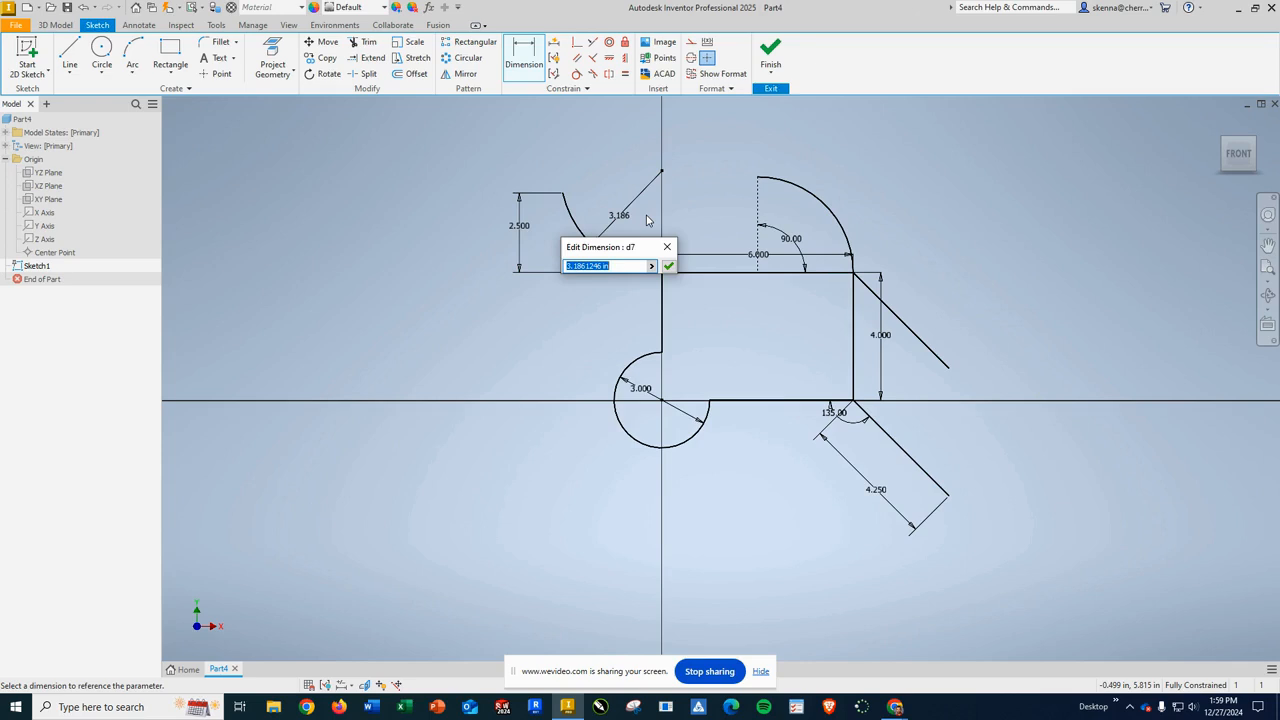
{"action": "type", "text": "3"}
{"action": "key", "text": "Return"}
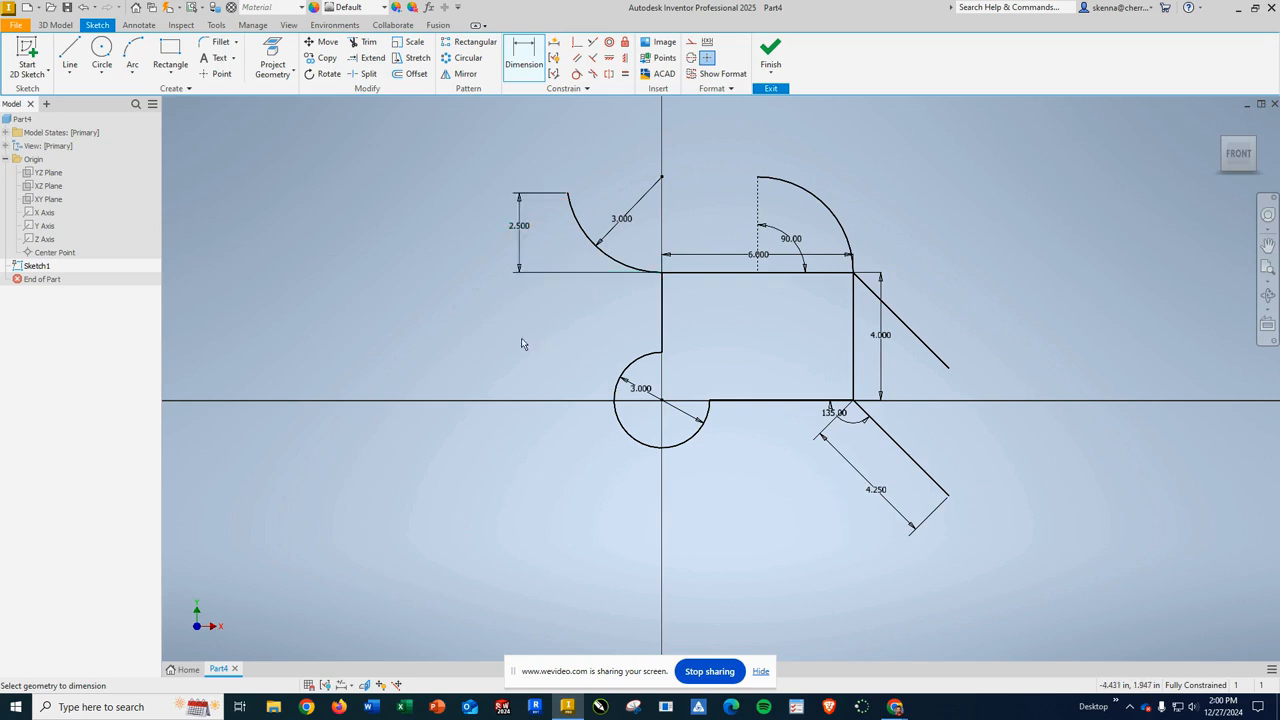
- Draw a tangent arc from the lower end of the upper sloping line, curving up to the right with a radius of about 2.2 in
{"action": "left_click", "coordinate": [133, 73]}
{"action": "left_click", "coordinate": [151, 122]}
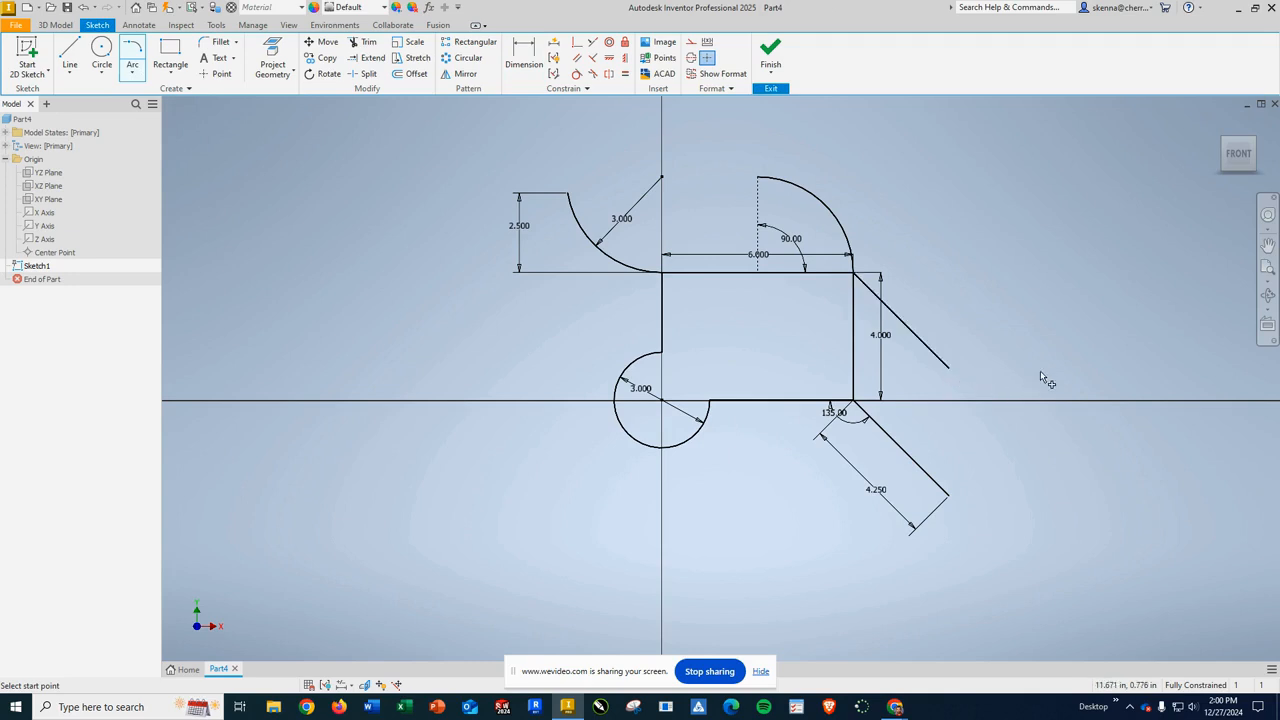
{"action": "left_click", "coordinate": [947, 366]}
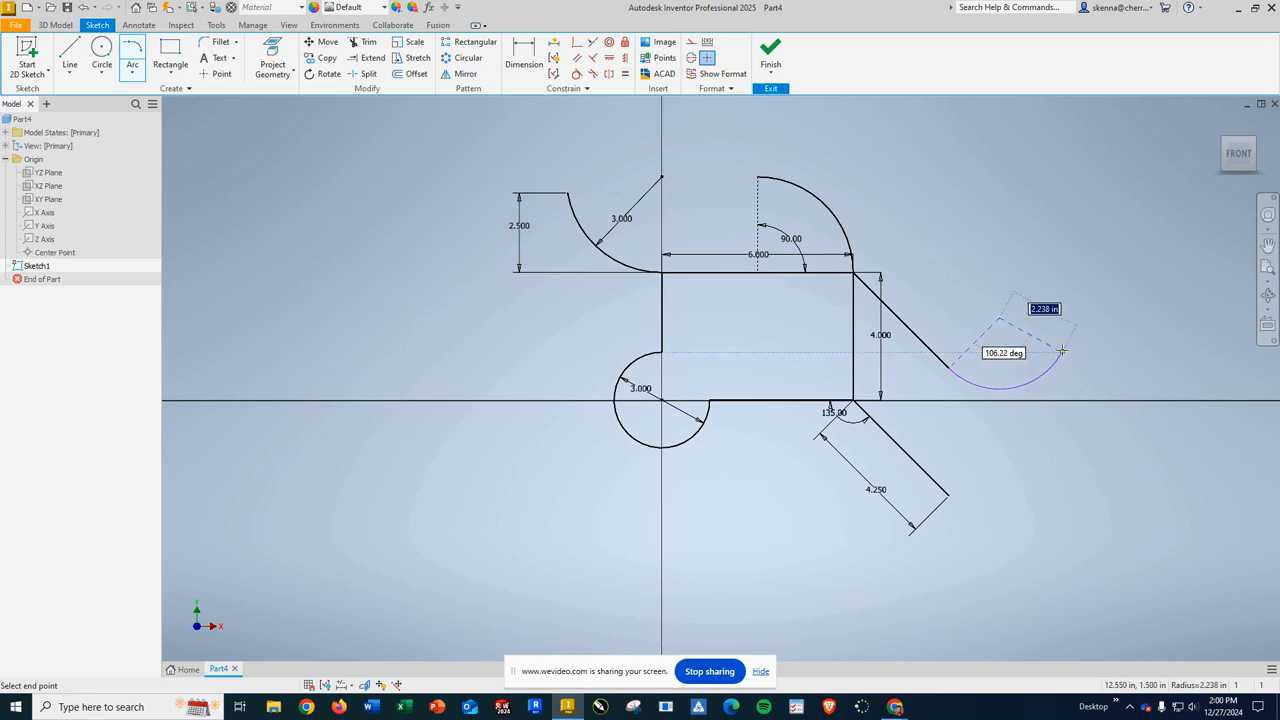
{"action": "left_click", "coordinate": [1066, 321]}
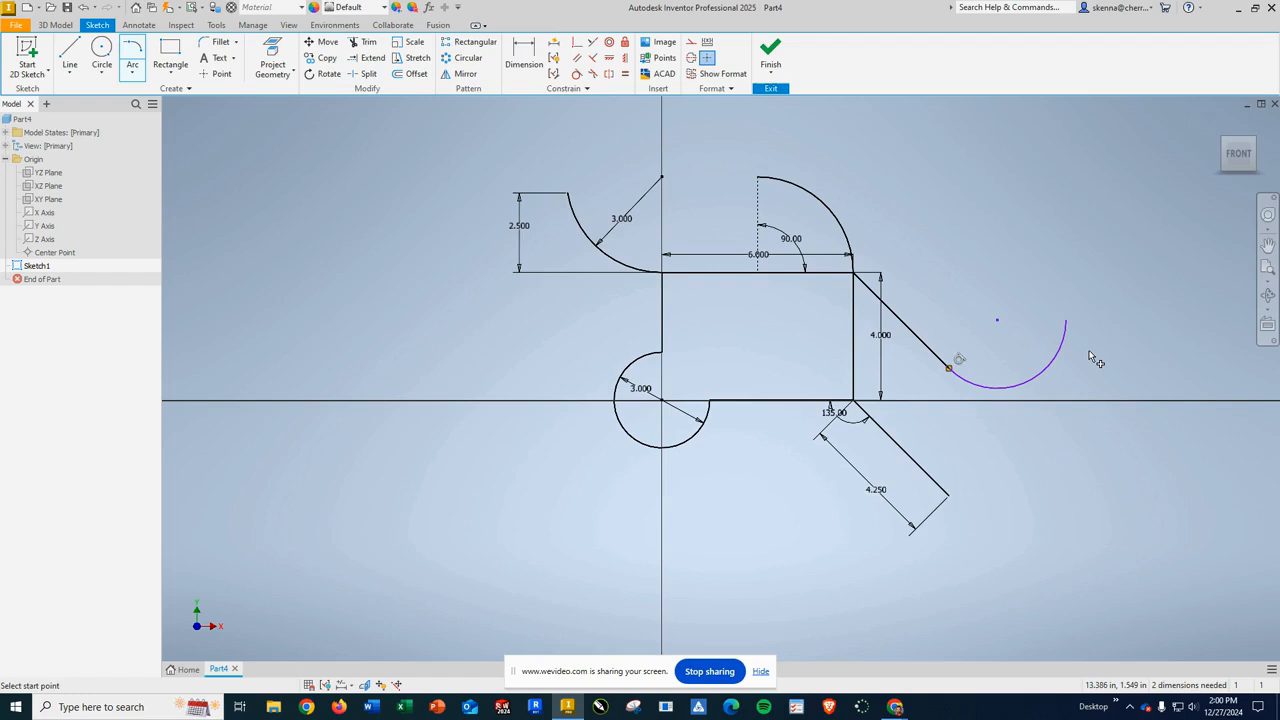
{"action": "key", "text": "Escape"}
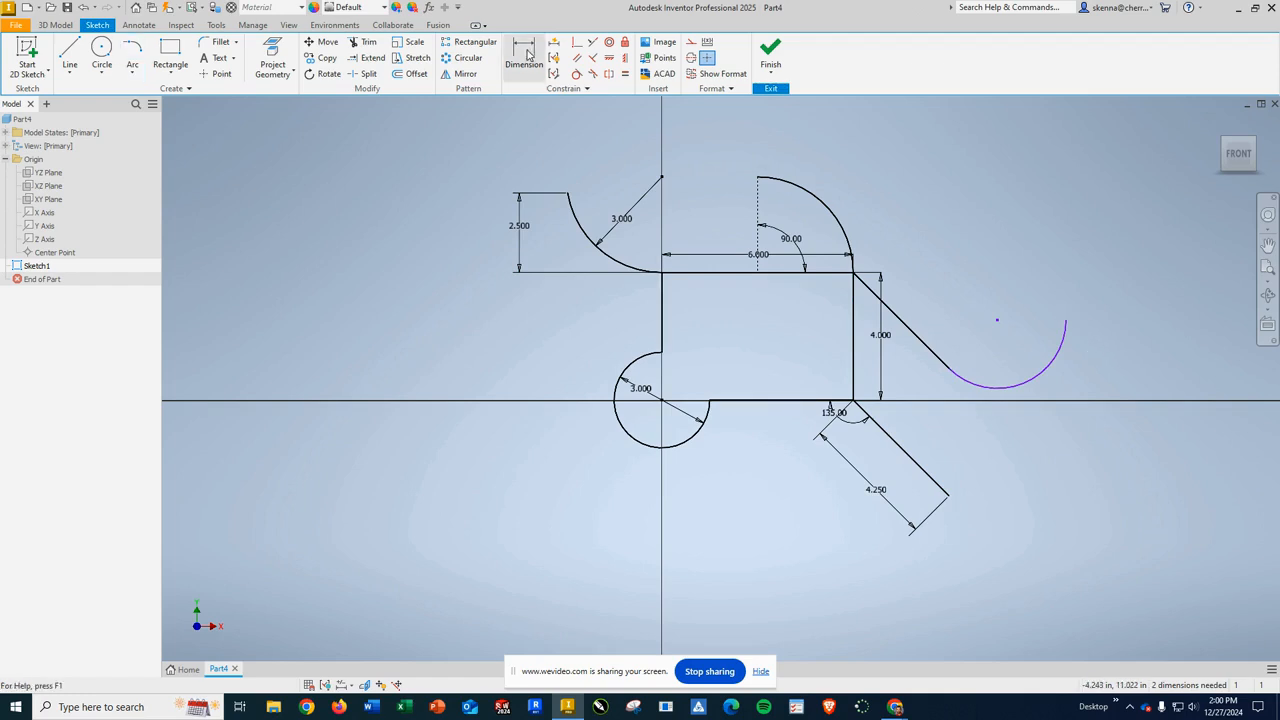
- Constrain the tangent arc's center point and its free end point to be horizontally aligned
{"action": "left_click", "coordinate": [610, 60]}
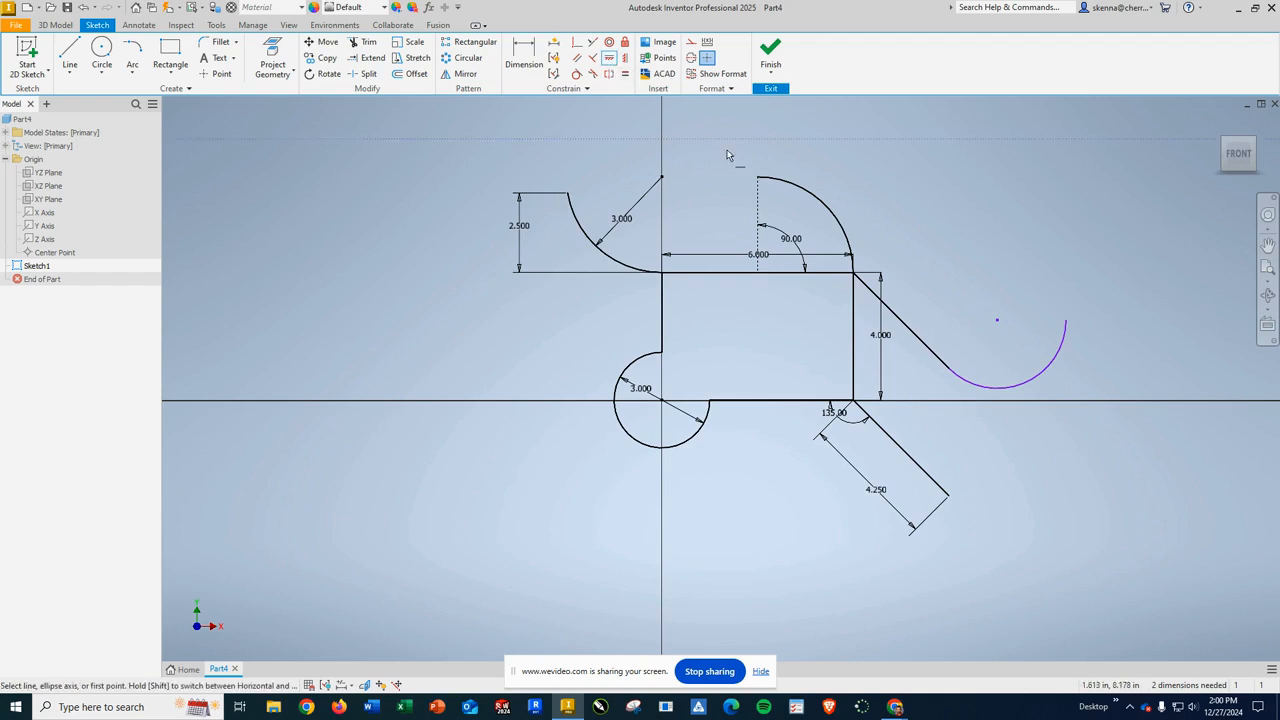
{"action": "left_click", "coordinate": [996, 320]}
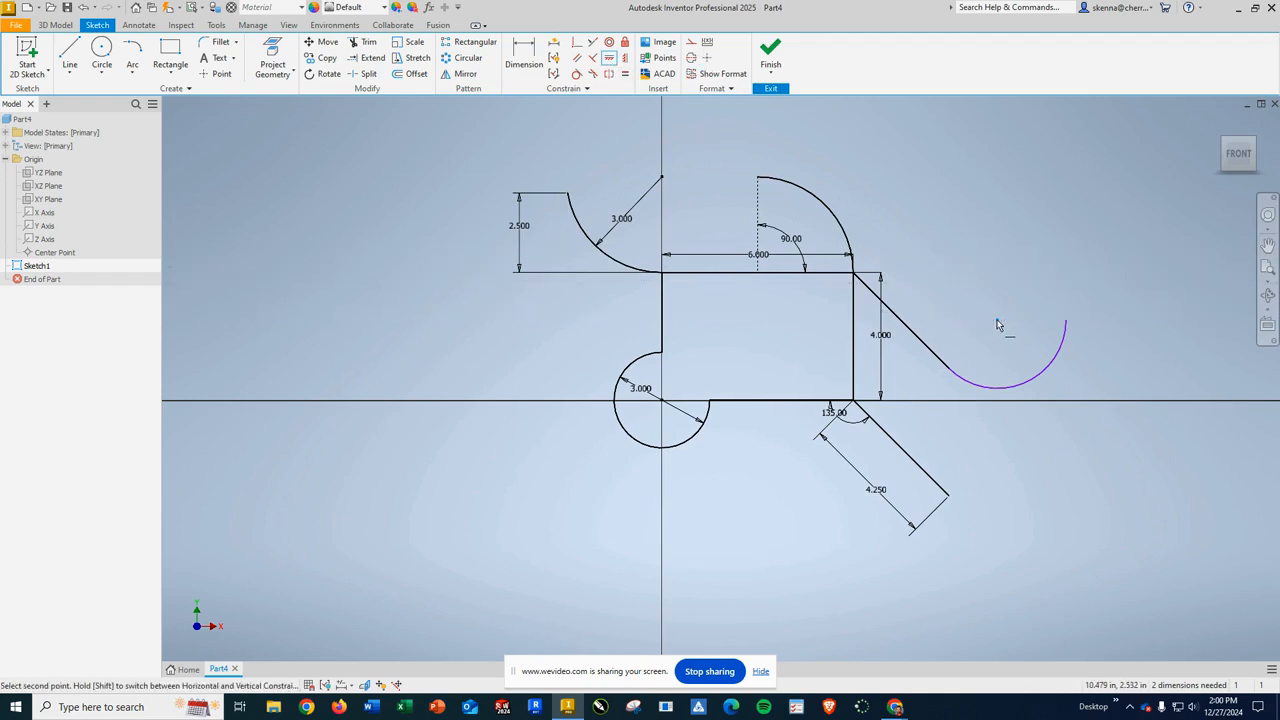
{"action": "left_click", "coordinate": [1064, 325]}
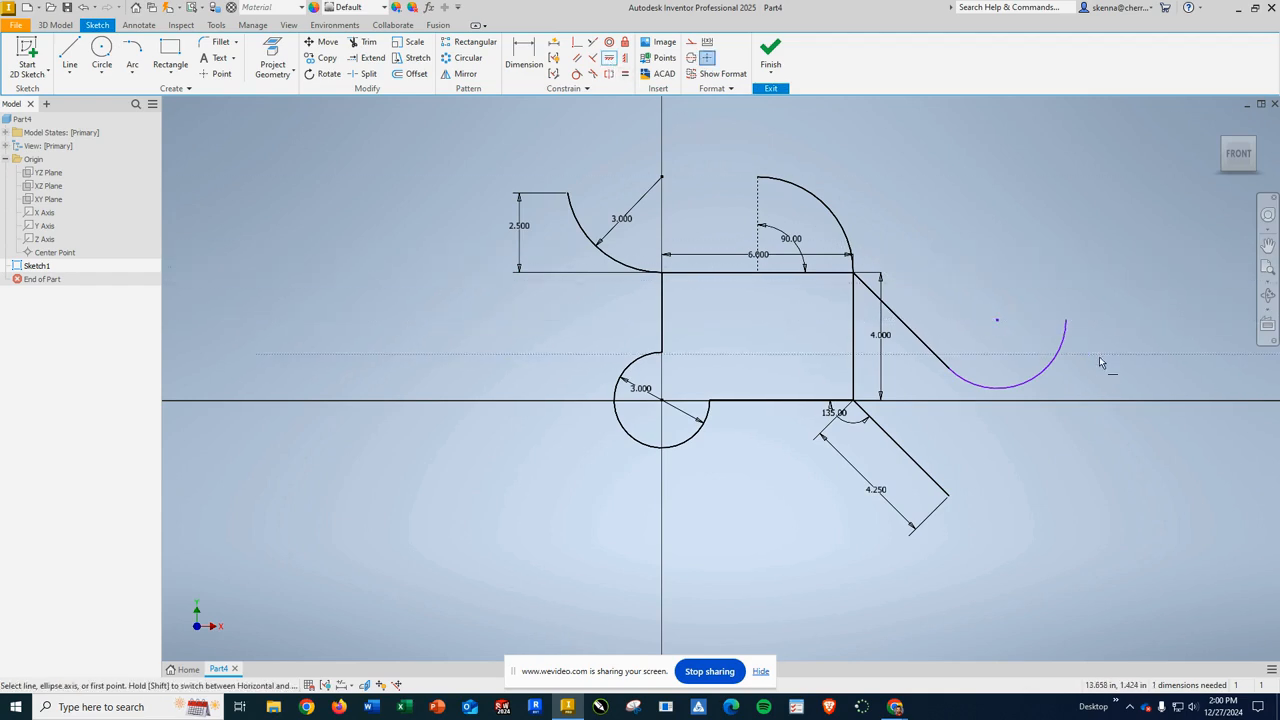
{"action": "scroll", "coordinate": [1115, 380], "scroll_direction": "down", "scroll_amount": 2}
{"action": "scroll", "coordinate": [1121, 378], "scroll_direction": "down", "scroll_amount": 2}
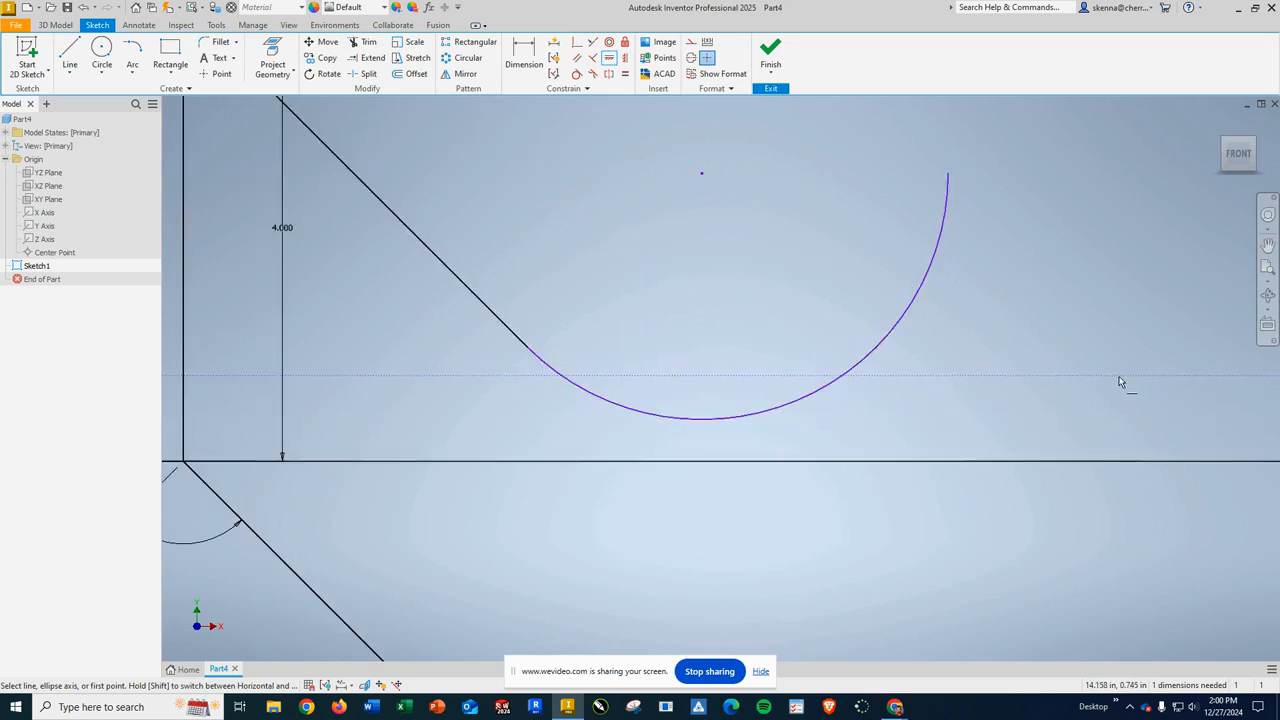
- Dimension the tangent arc at the end of the upper sloping line with a radius of 2 in
{"action": "scroll", "coordinate": [1120, 381], "scroll_direction": "up", "scroll_amount": 2}
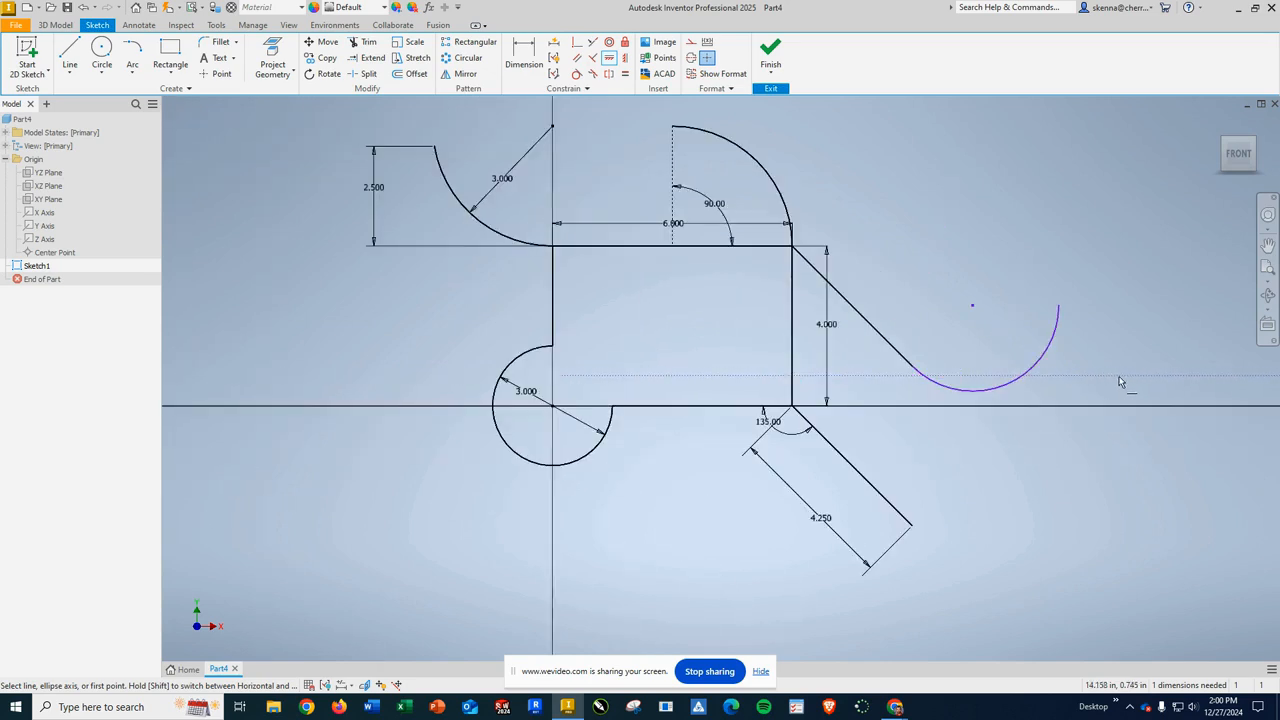
{"action": "left_click", "coordinate": [524, 58]}
{"action": "left_click", "coordinate": [1006, 390]}
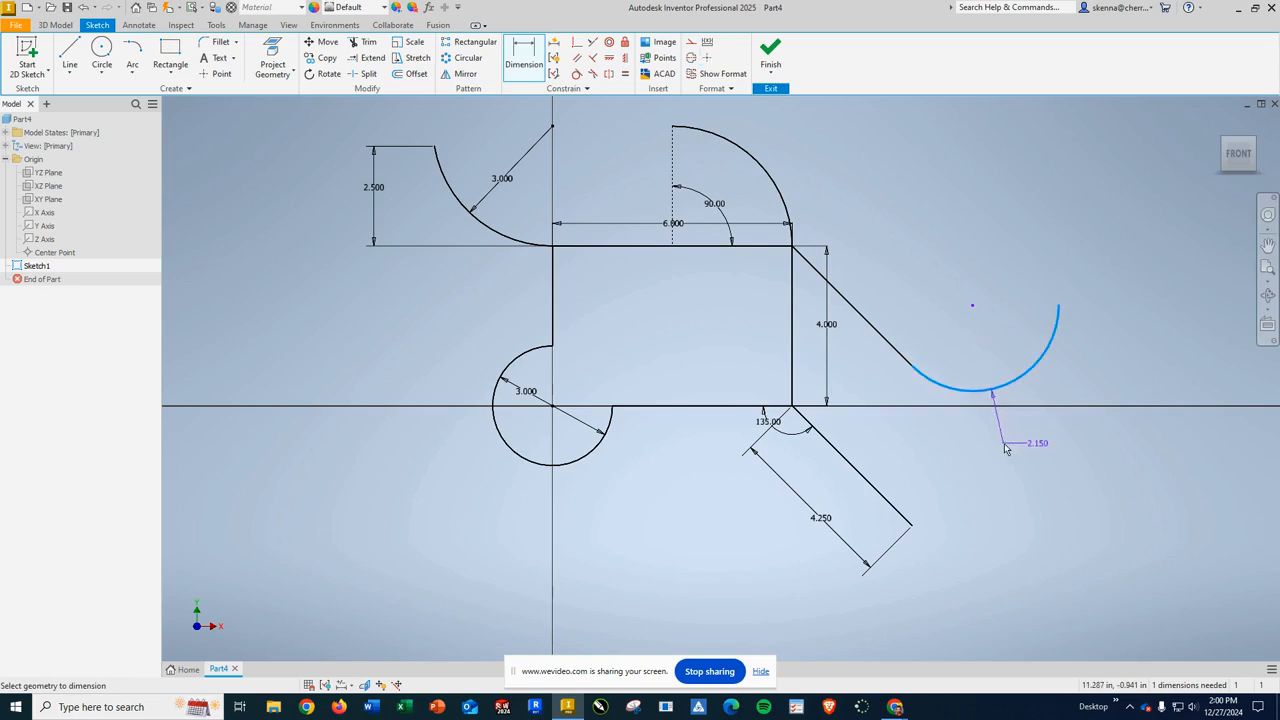
{"action": "left_click", "coordinate": [1053, 456]}
{"action": "type", "text": "2"}
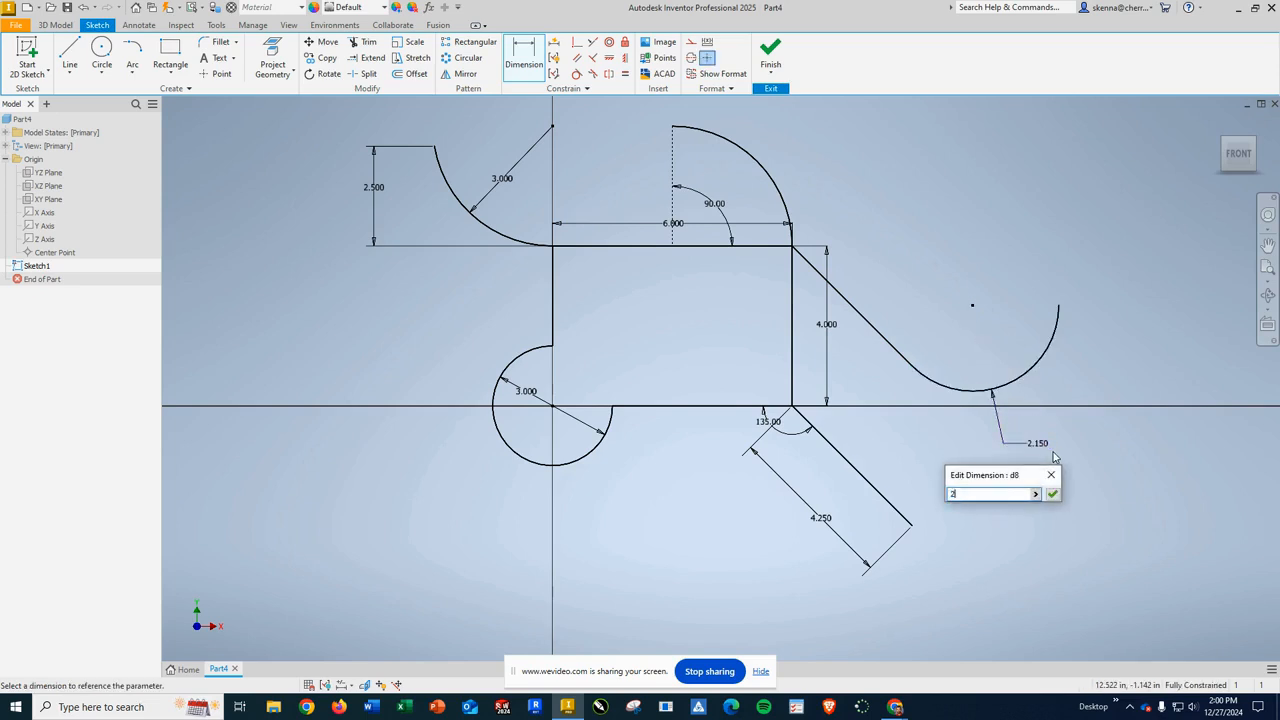
{"action": "key", "text": "Return"}
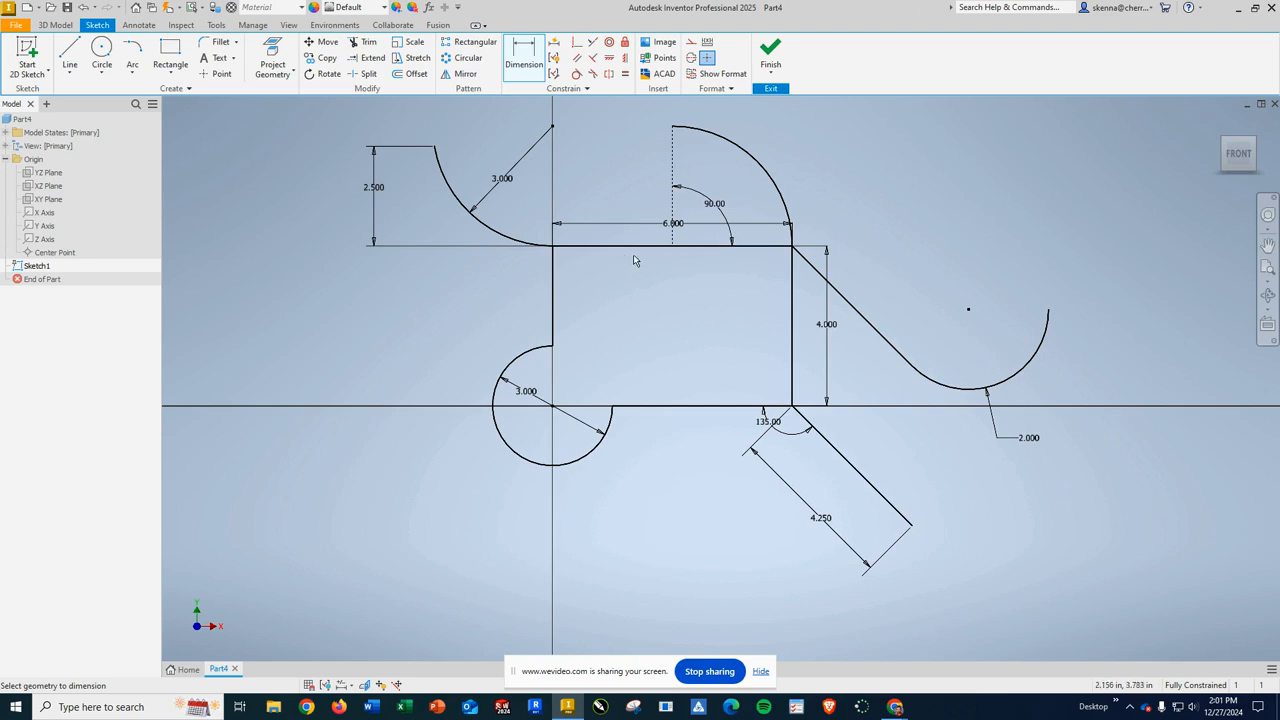
- Set the 2D fillet radius to 0.5 in and fillet the circular arc into the rectangle's bottom edge
{"action": "left_click", "coordinate": [215, 46]}
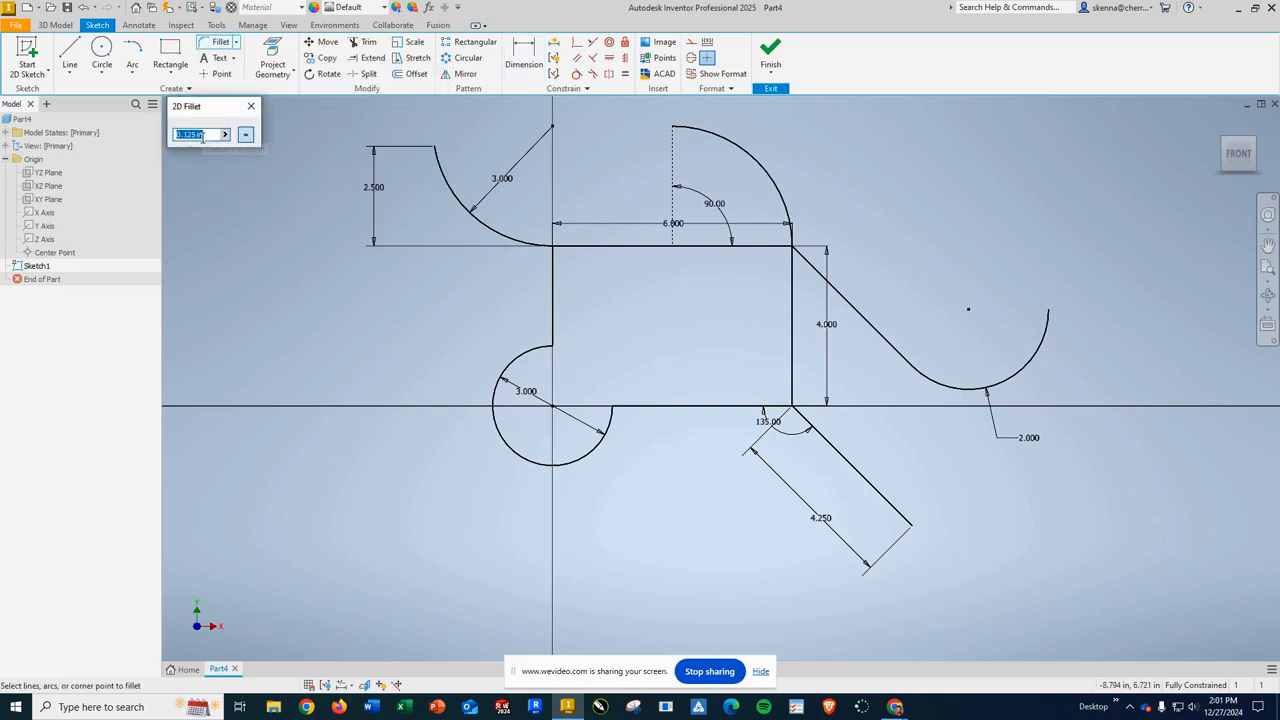
{"action": "type", "text": ".5"}
{"action": "key", "text": "Escape"}
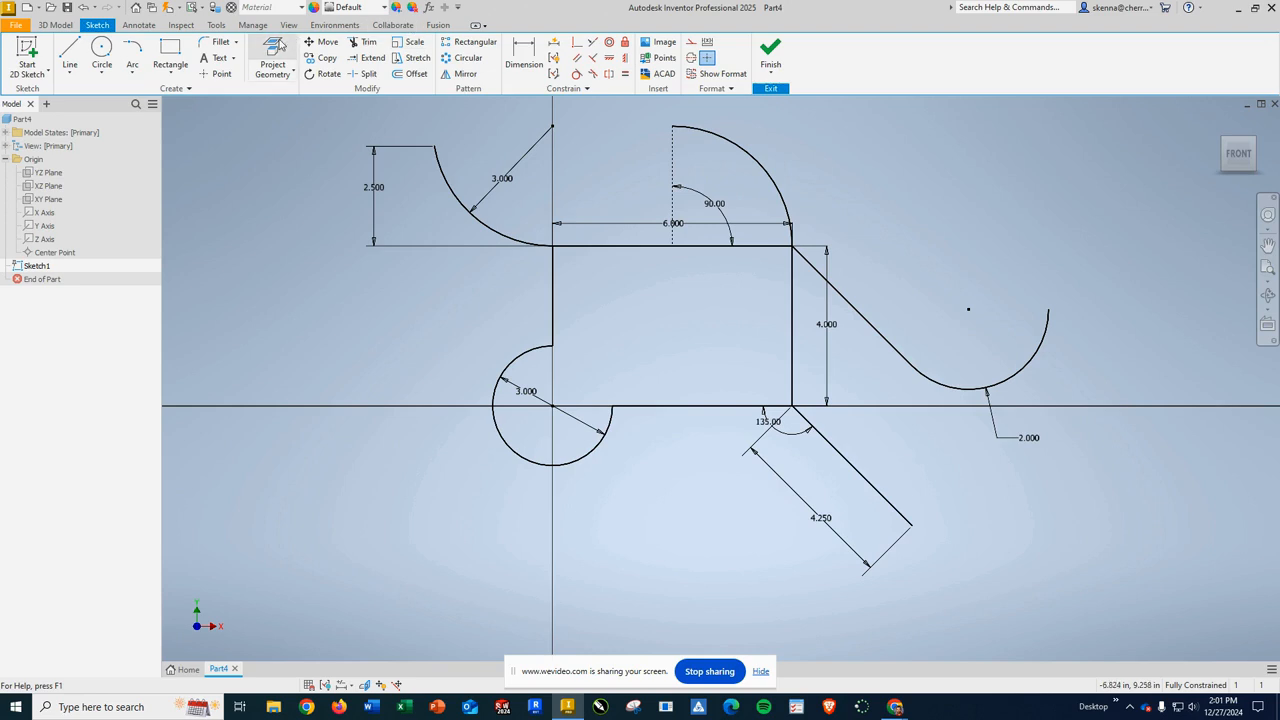
{"action": "left_click", "coordinate": [220, 43]}
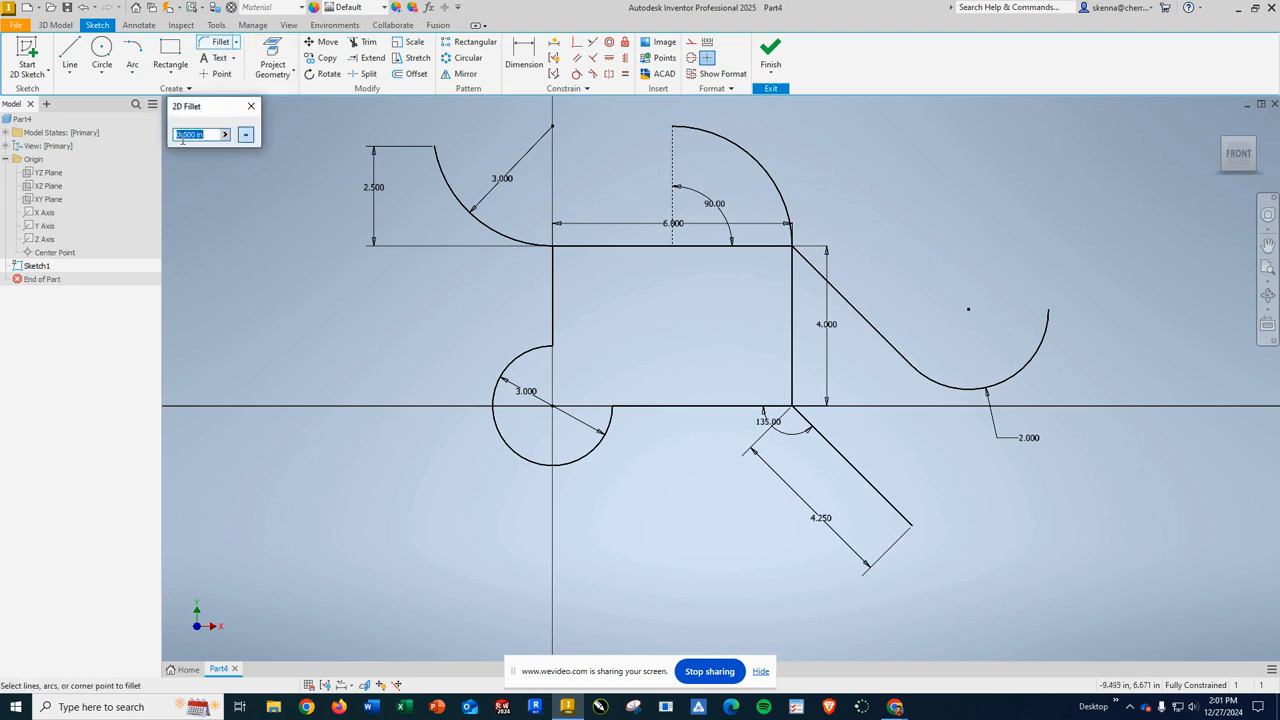
{"action": "left_click", "coordinate": [612, 420]}
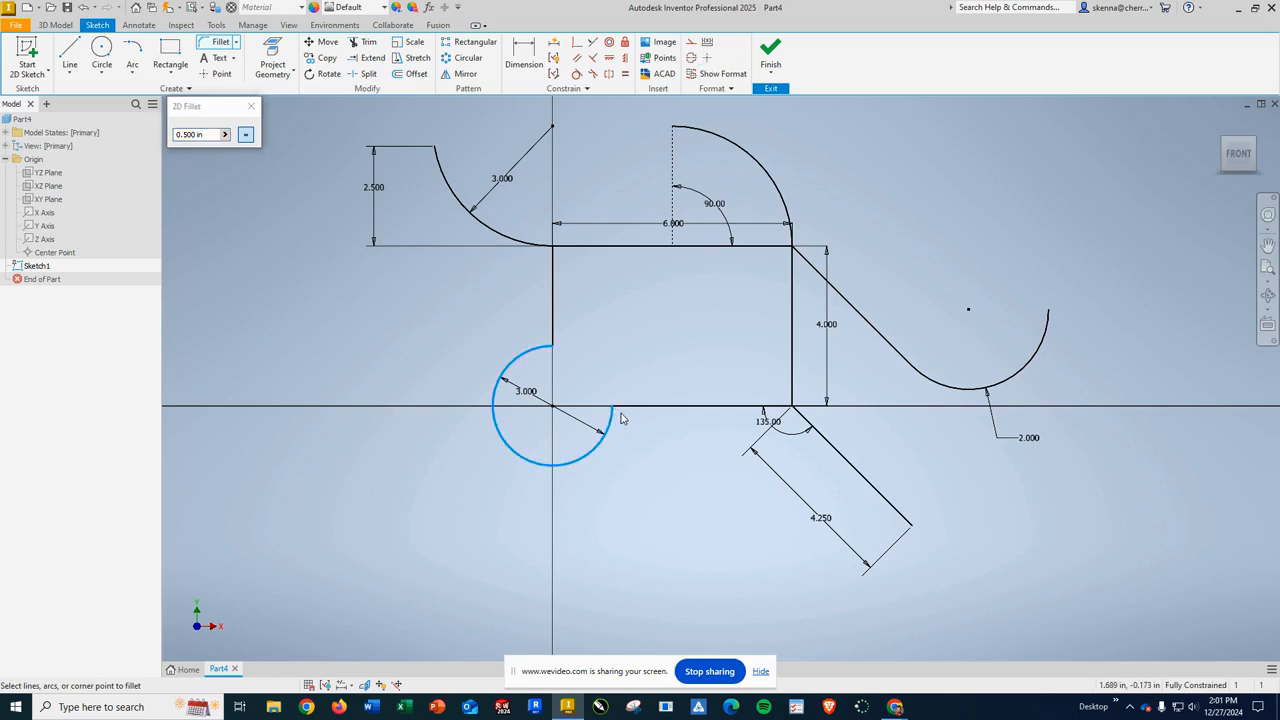
{"action": "left_click", "coordinate": [628, 407]}
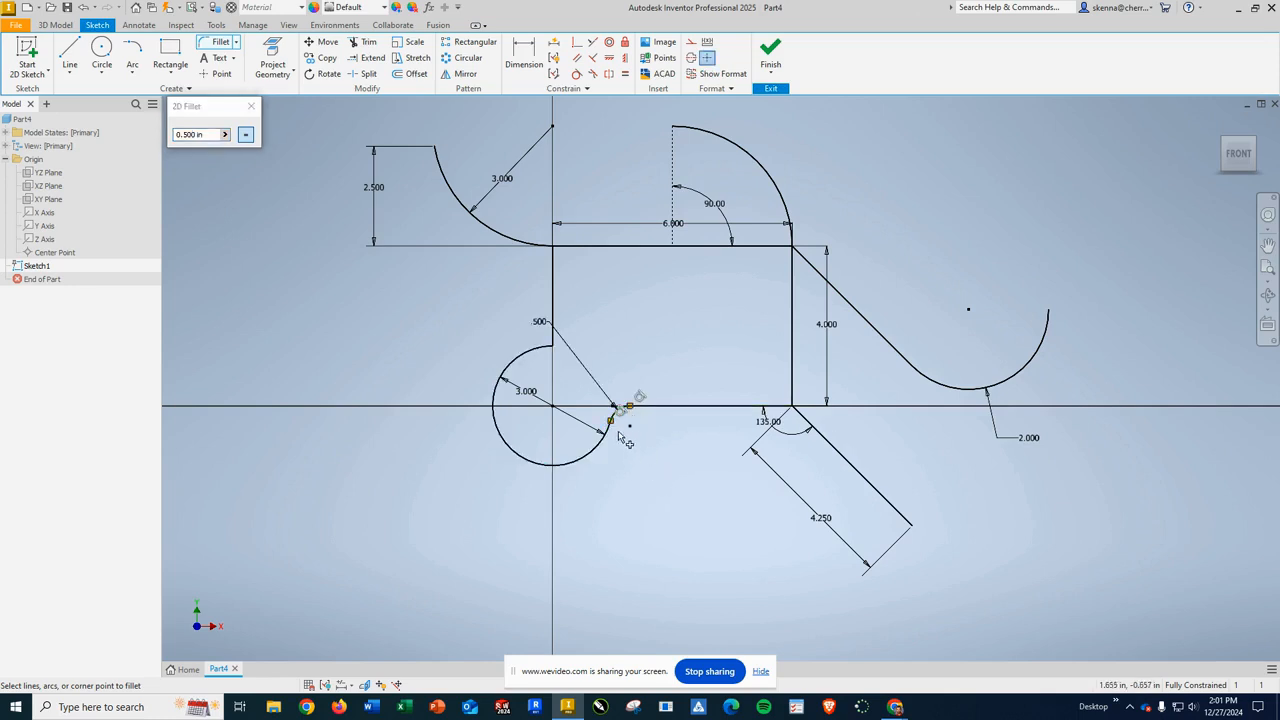
{"action": "scroll", "coordinate": [622, 420], "scroll_direction": "up", "scroll_amount": 8}
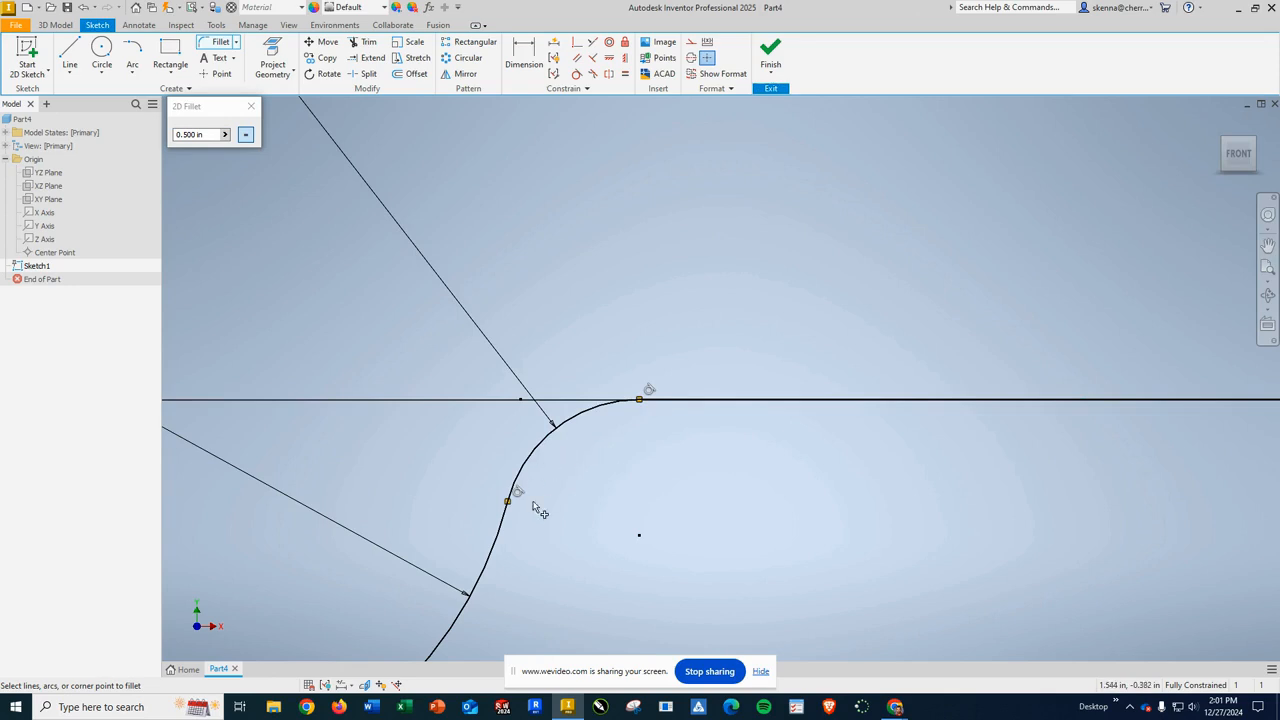
{"action": "scroll", "coordinate": [662, 457], "scroll_direction": "down", "scroll_amount": 8}
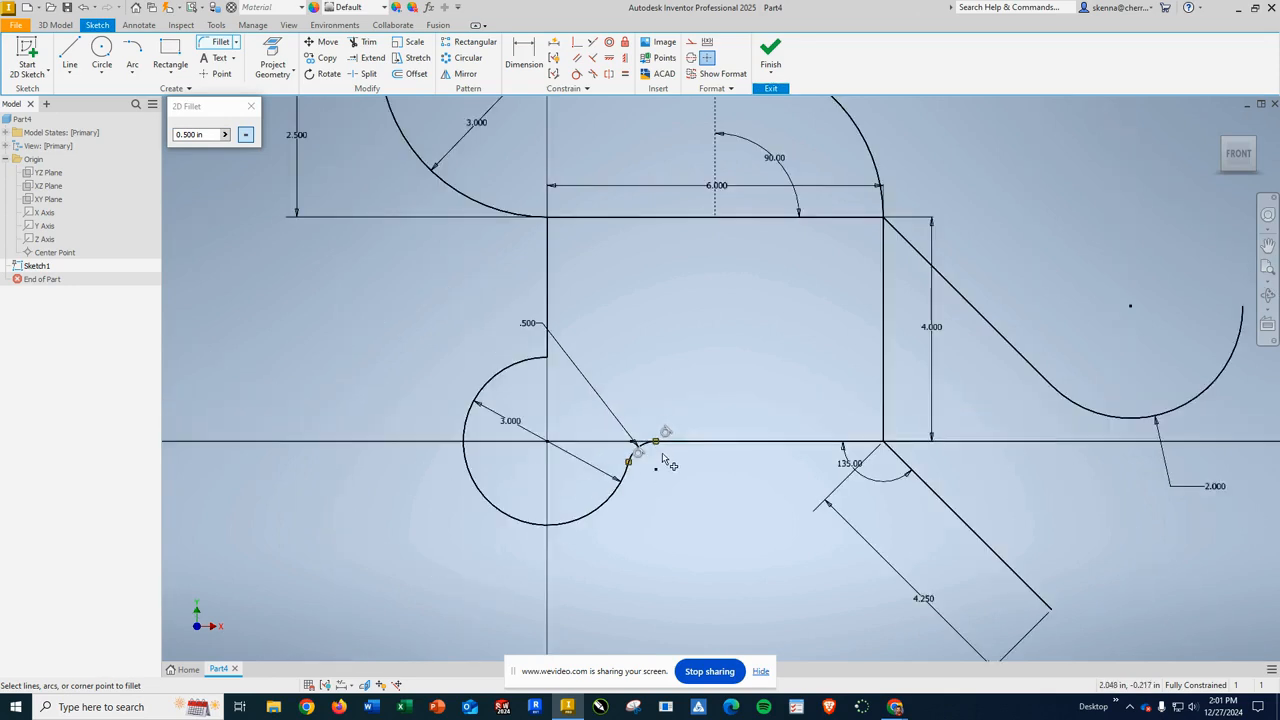
- Fillet the circular arc into the rectangle's left edge with the same 0.5 in radius and end the Fillet command
{"action": "left_click", "coordinate": [532, 361]}
{"action": "left_click", "coordinate": [548, 346]}
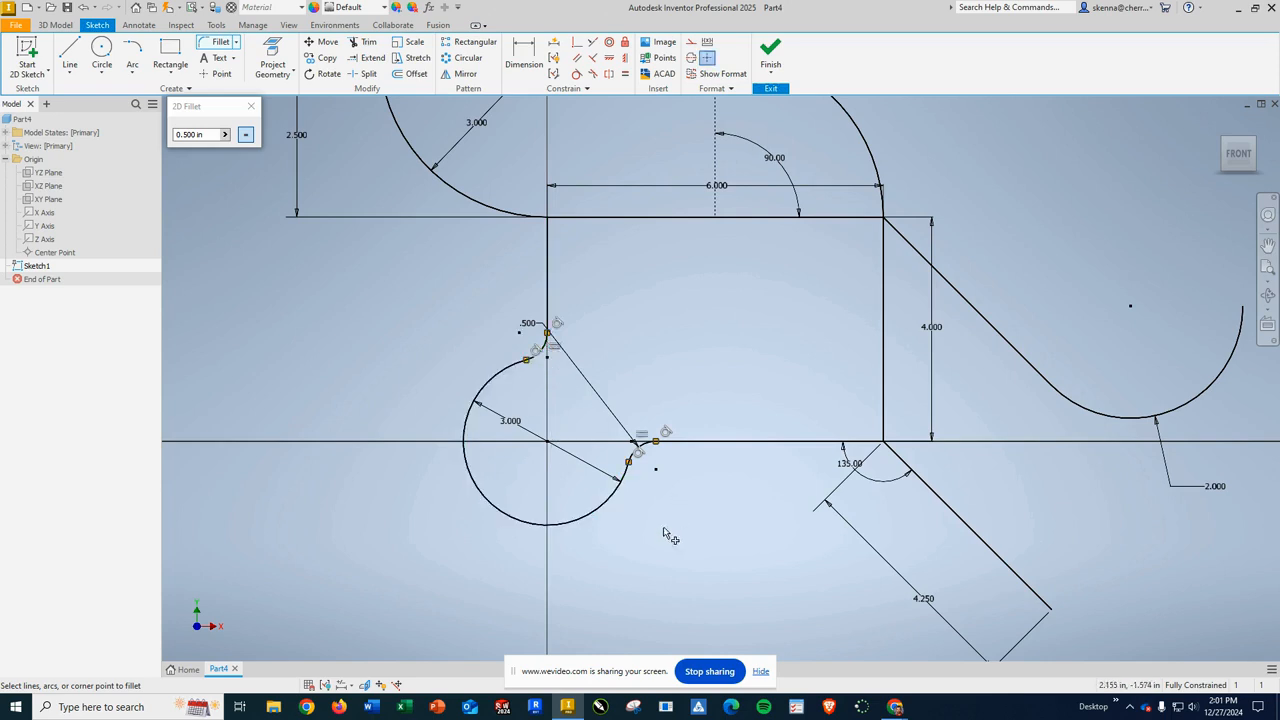
{"action": "left_click", "coordinate": [251, 107]}
{"action": "scroll", "coordinate": [591, 449], "scroll_direction": "up", "scroll_amount": 1}
{"action": "scroll", "coordinate": [591, 449], "scroll_direction": "down", "scroll_amount": 2}
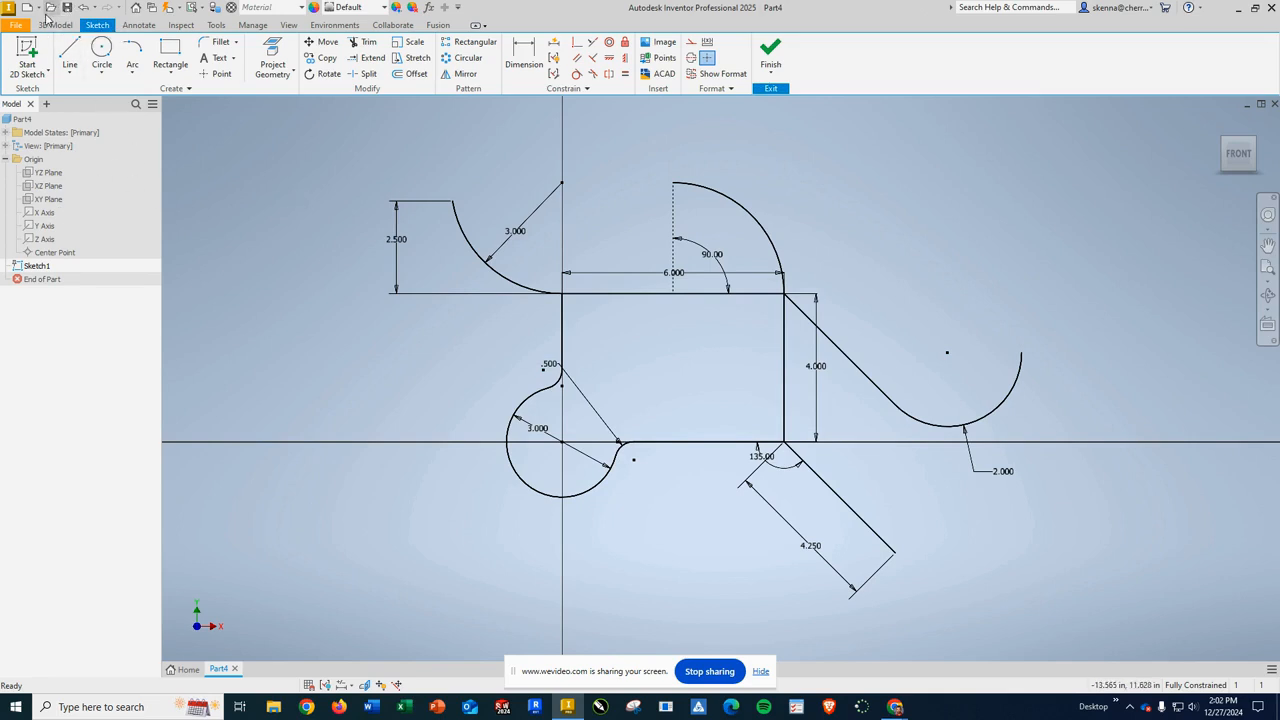
{"action": "left_click", "coordinate": [16, 27]}
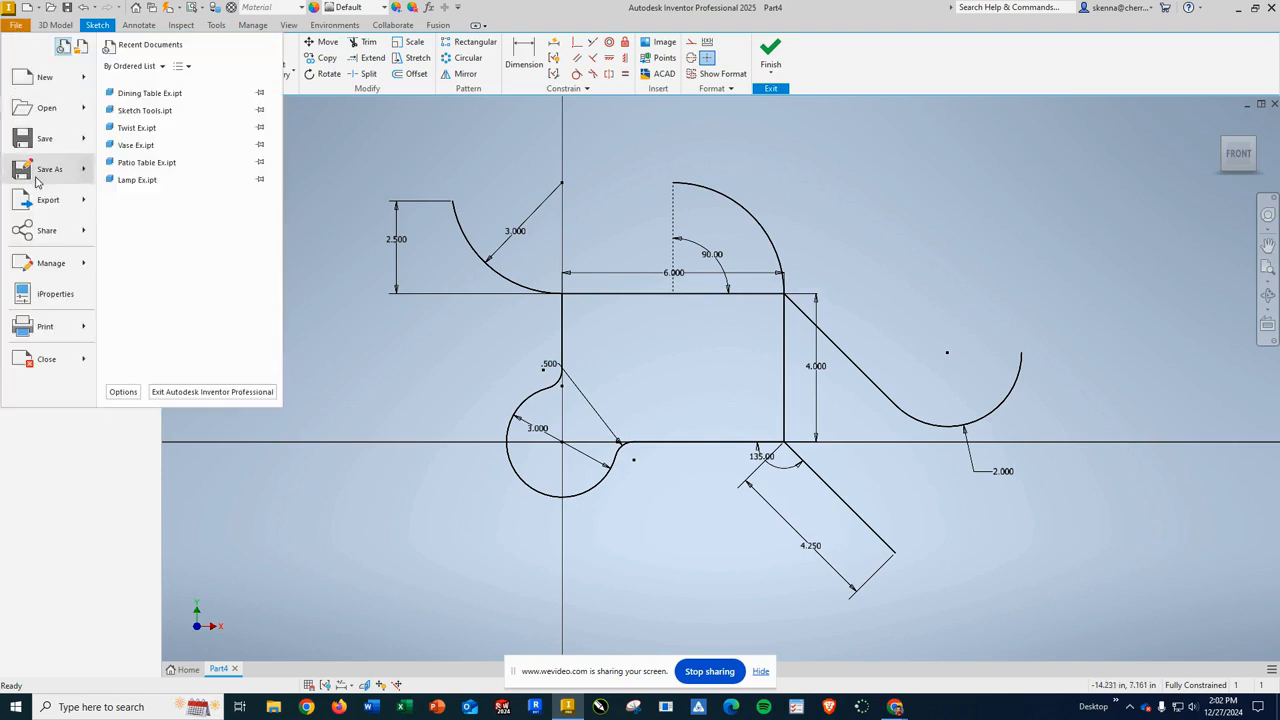
{"action": "left_click", "coordinate": [26, 138]}
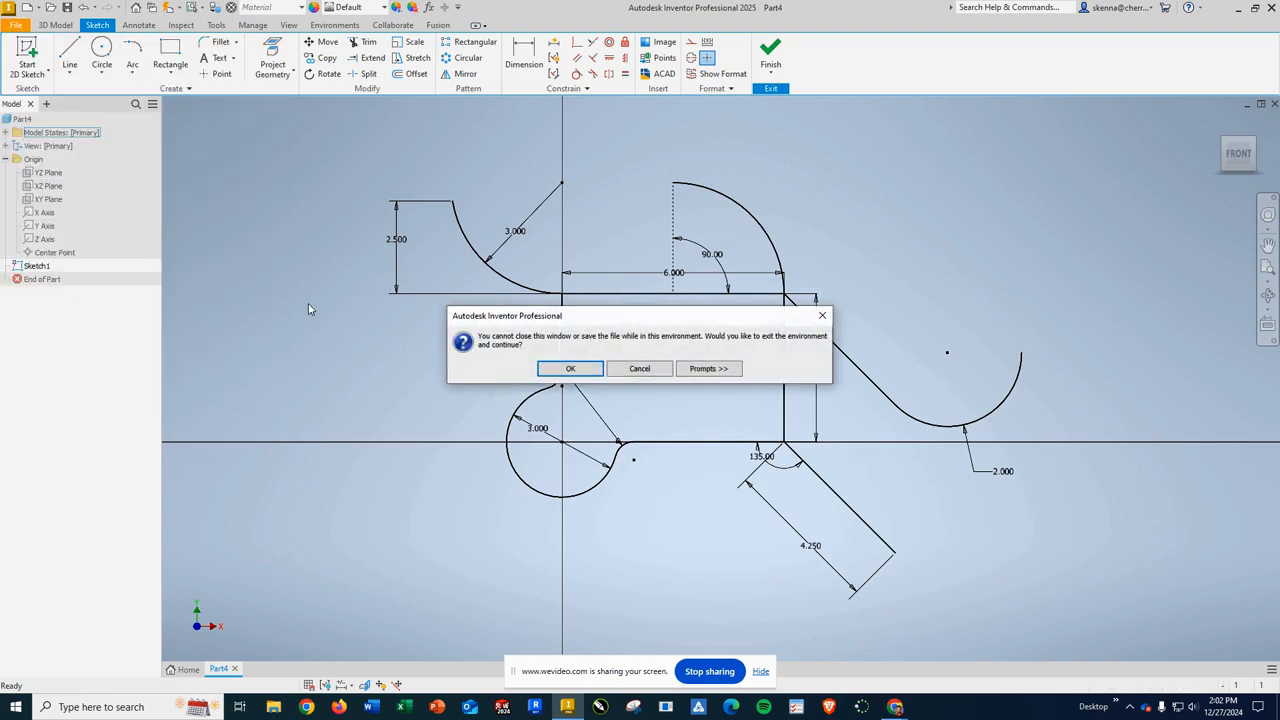
{"action": "left_click", "coordinate": [822, 315]}
- Finish the sketch and save the part in the Inventor Training folder as Sketch Tools.ipt, replacing the existing file
{"action": "left_click", "coordinate": [770, 50]}
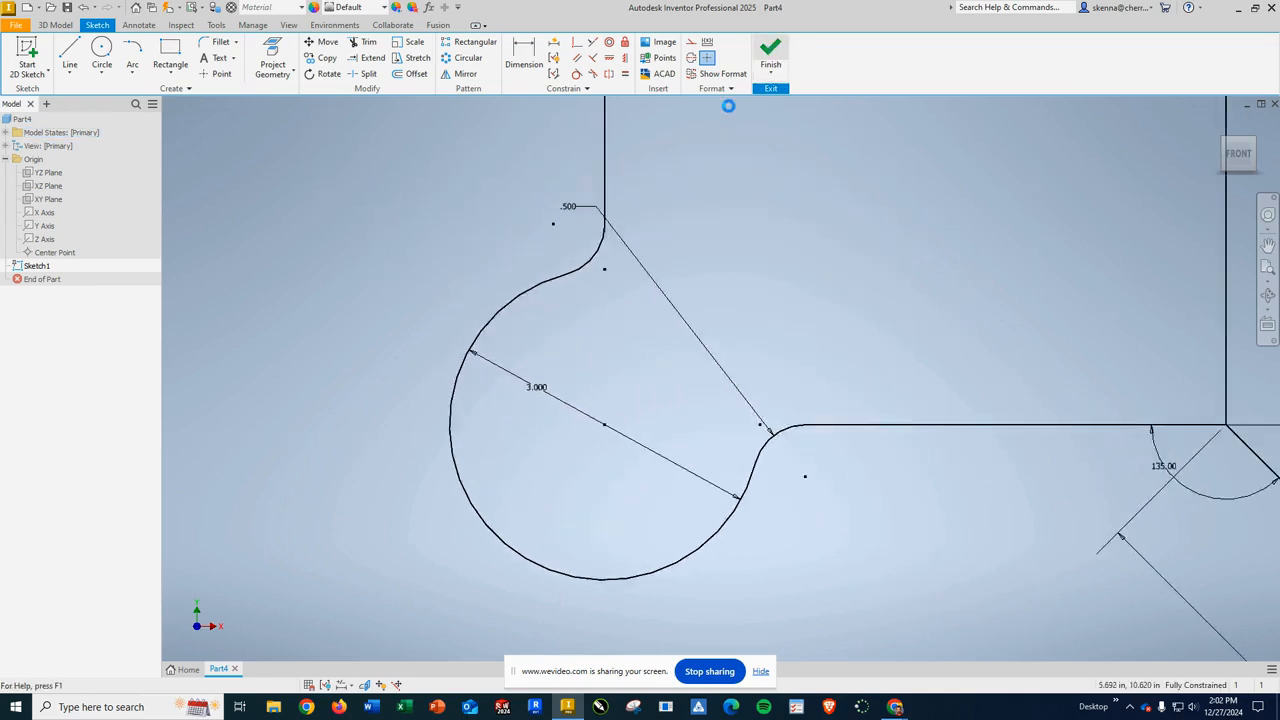
{"action": "scroll", "coordinate": [915, 186], "scroll_direction": "up", "scroll_amount": 12}
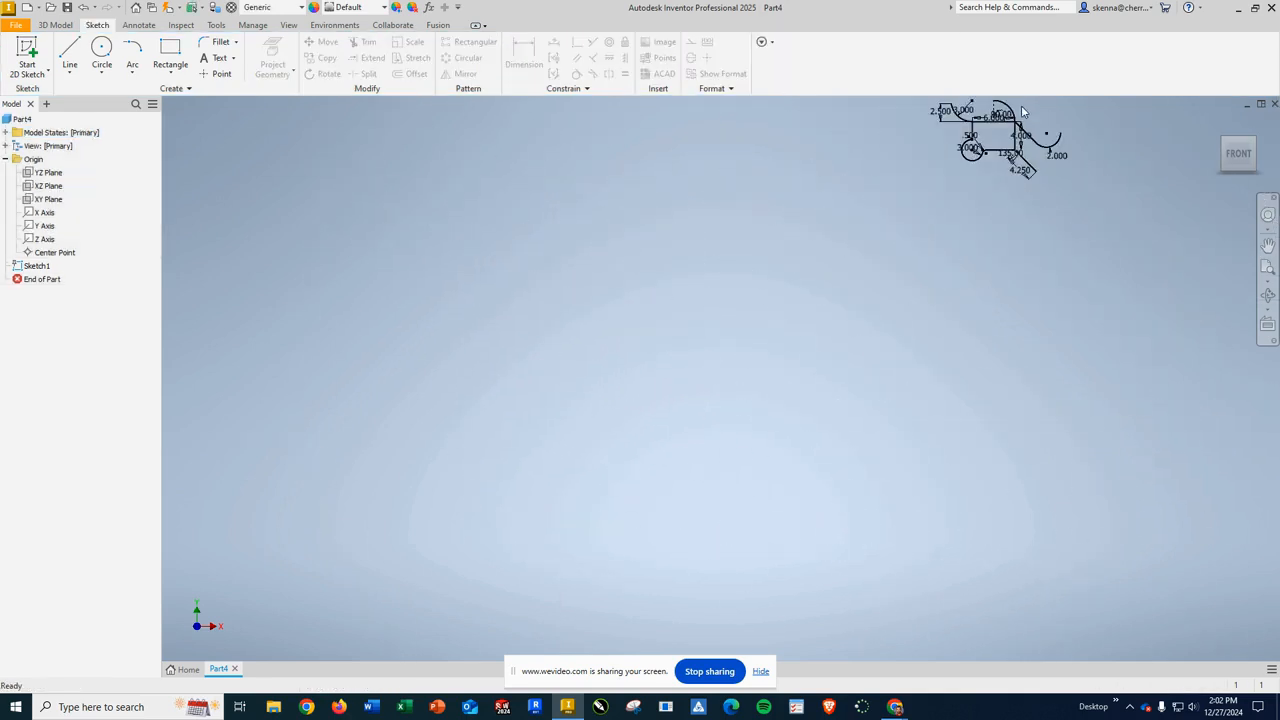
{"action": "scroll", "coordinate": [1029, 103], "scroll_direction": "down", "scroll_amount": 10}
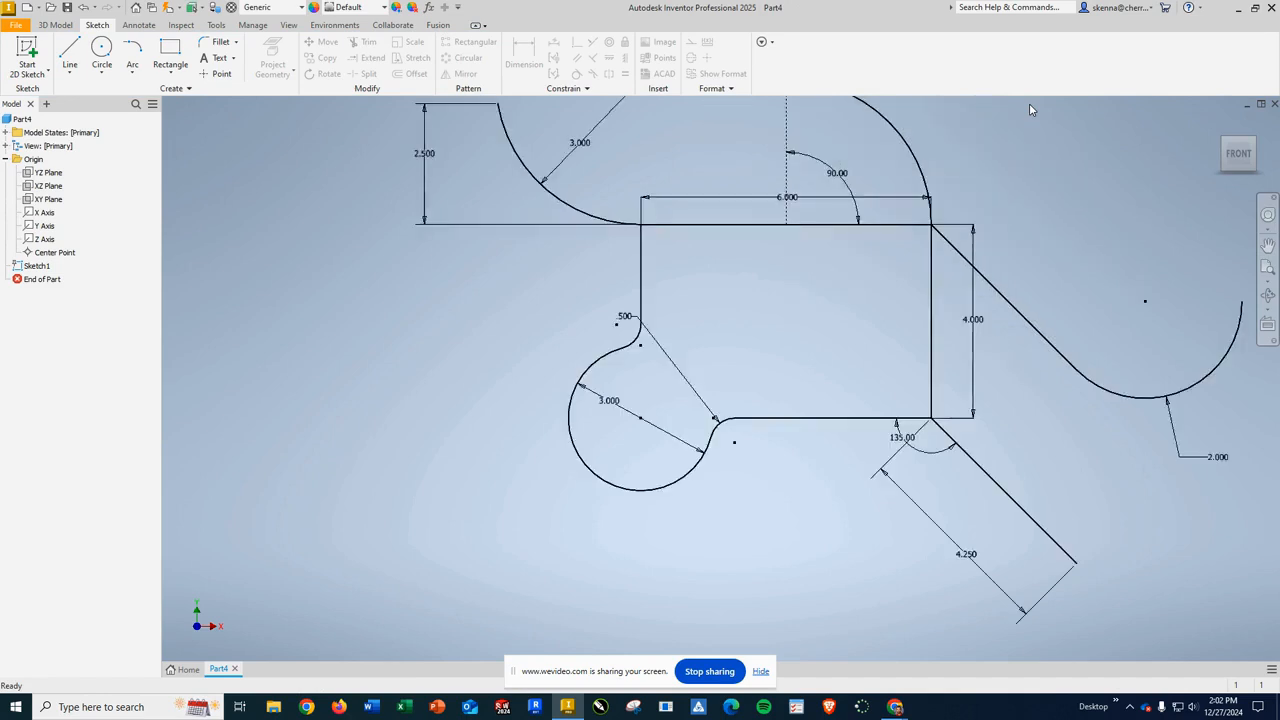
{"action": "left_click", "coordinate": [1268, 269]}
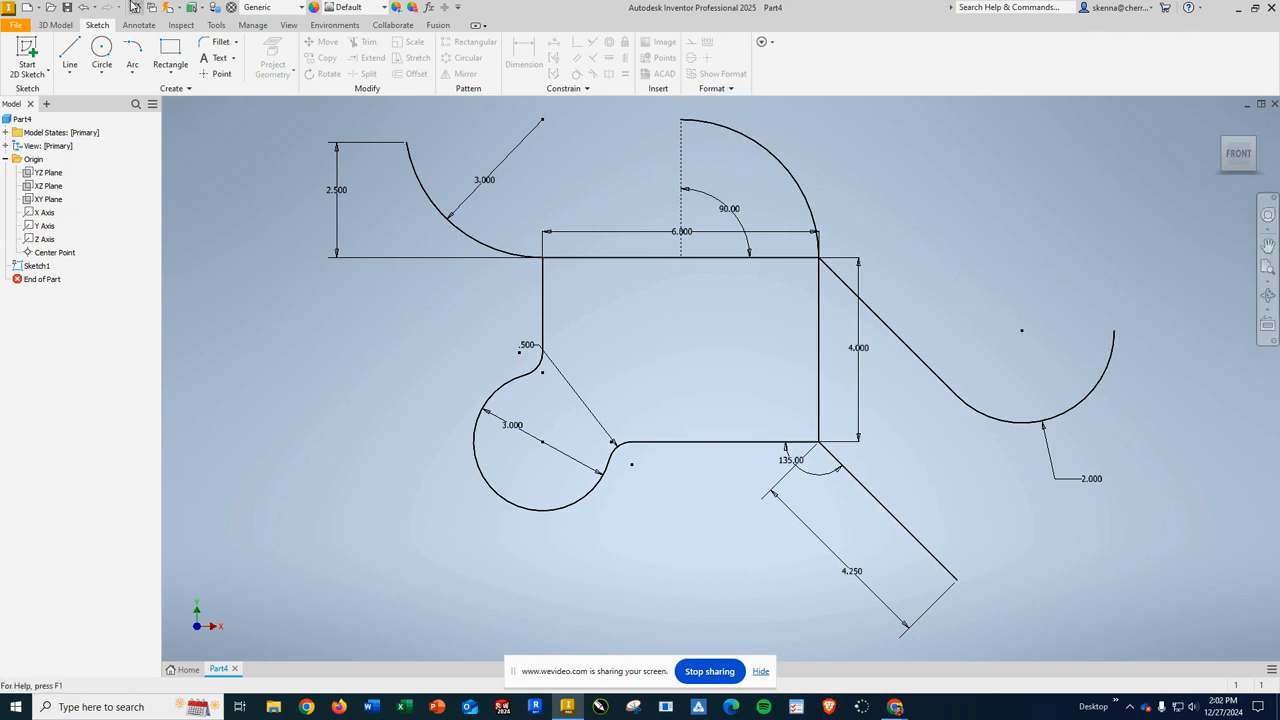
{"action": "left_click", "coordinate": [67, 7]}
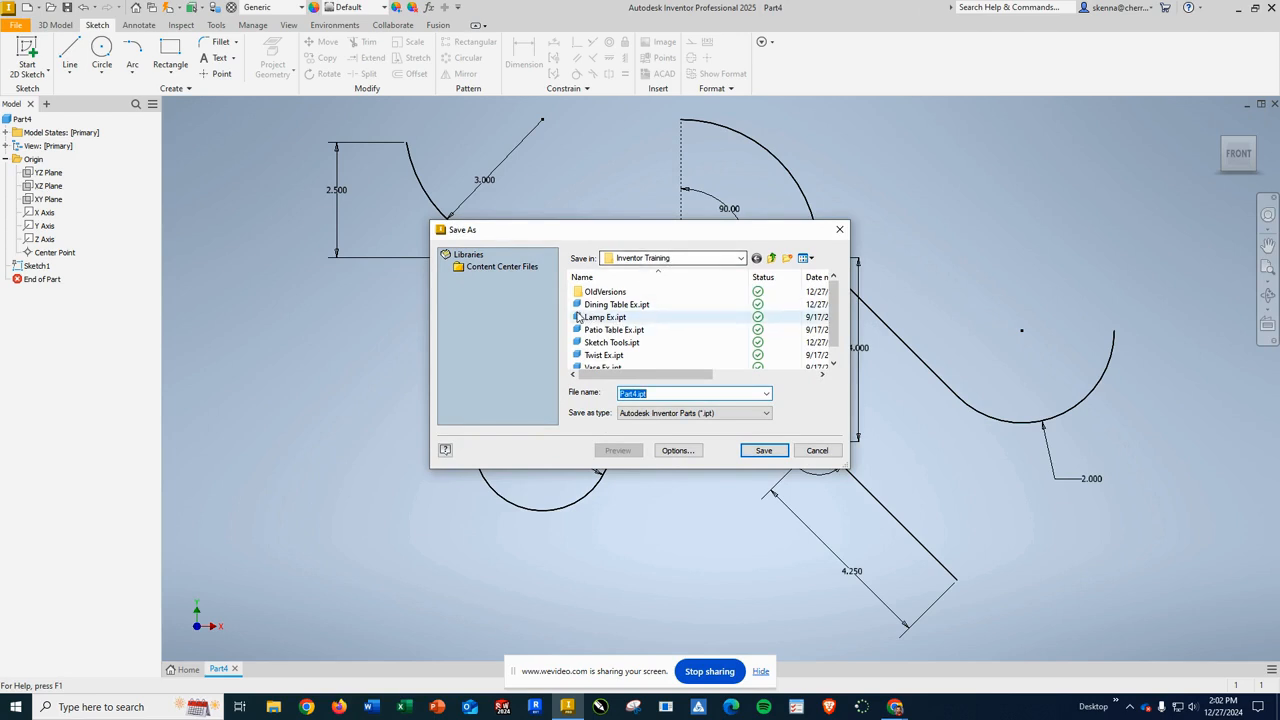
{"action": "left_click", "coordinate": [626, 346]}
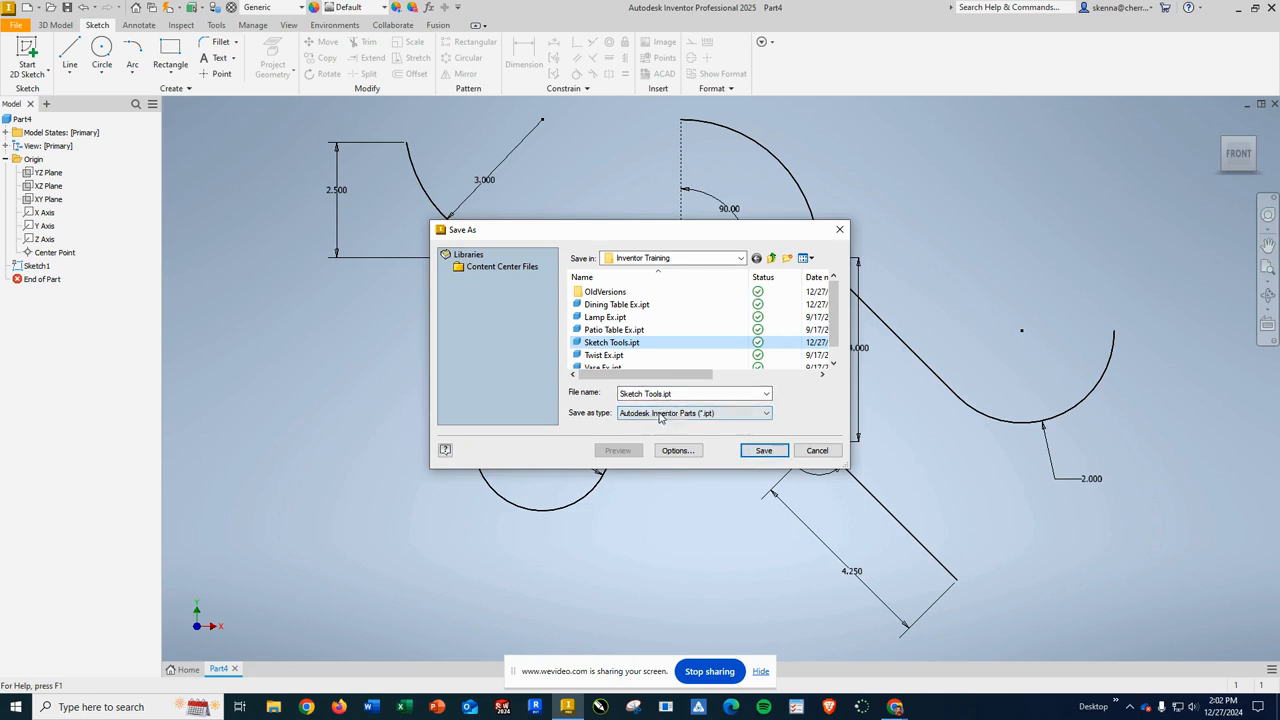
{"action": "left_click", "coordinate": [762, 450]}
{"action": "left_click", "coordinate": [671, 356]}
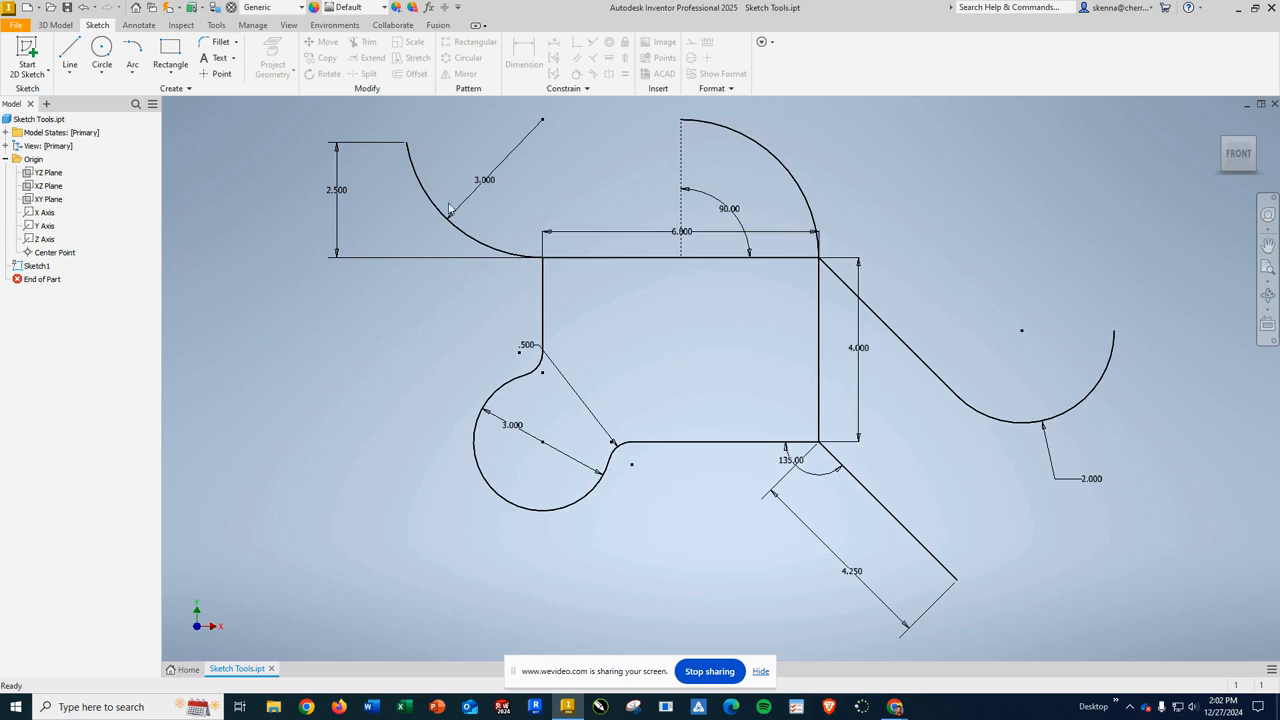
- Reopen Sketch1 of the saved part for editing, with the complete profile shown
{"action": "right_click", "coordinate": [30, 268]}
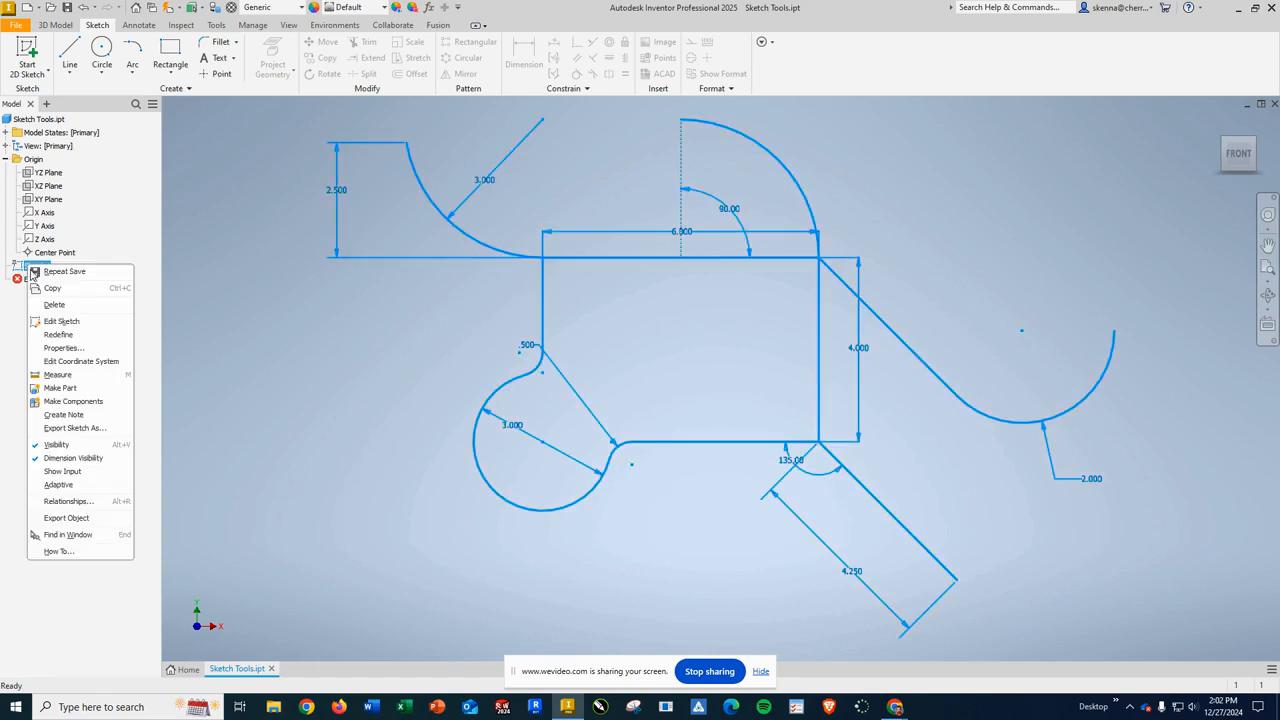
{"action": "left_click", "coordinate": [62, 321]}
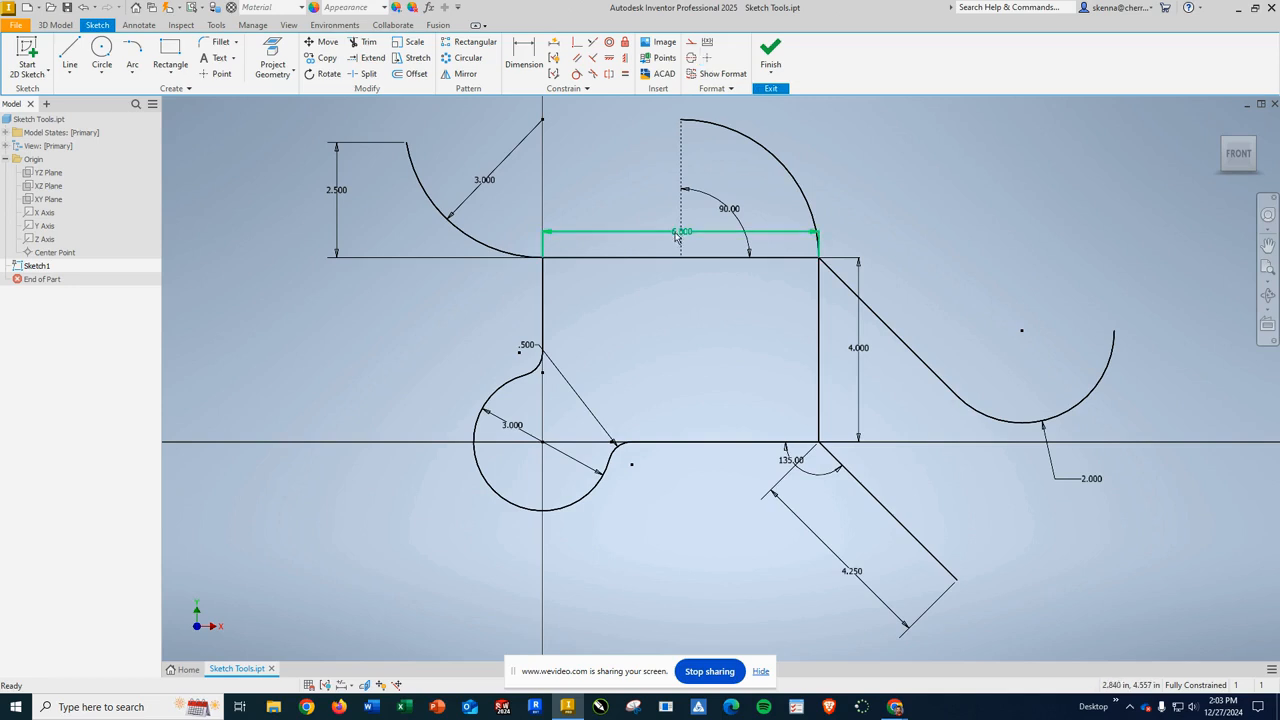
{"action": "left_click", "coordinate": [672, 235]}
{"action": "left_click", "coordinate": [710, 306]}
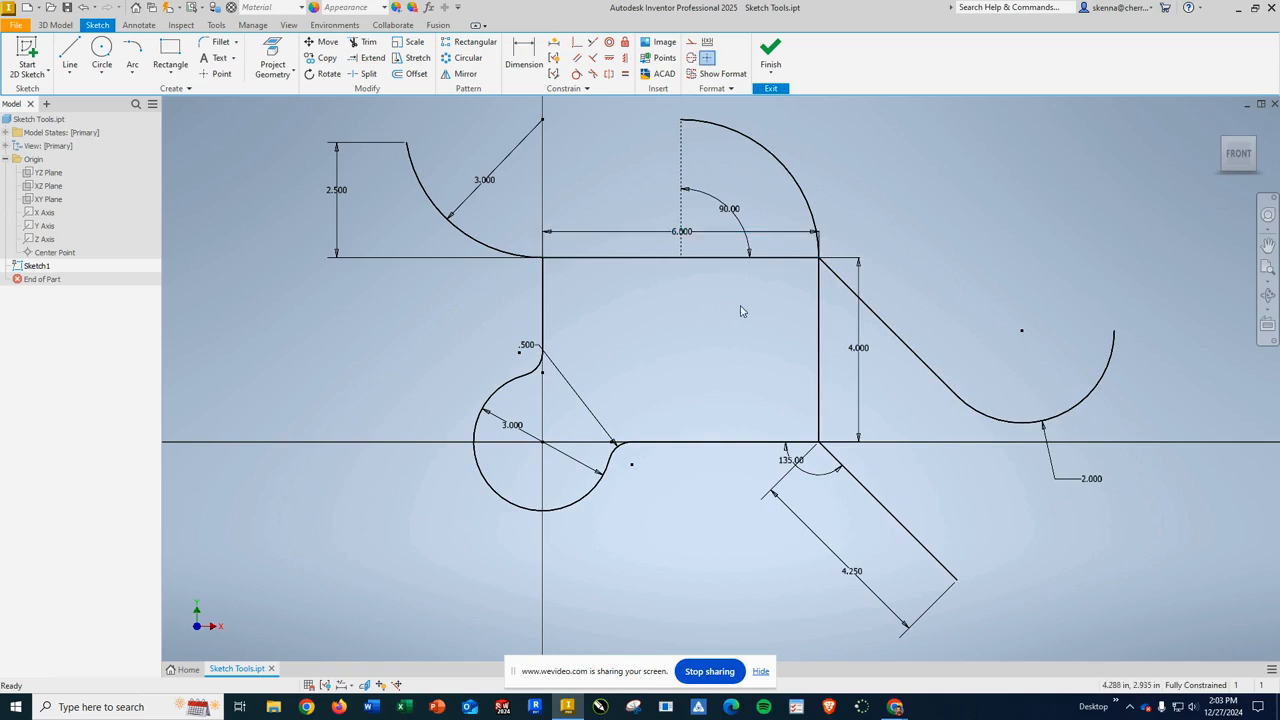
{"action": "scroll", "coordinate": [736, 320], "scroll_direction": "down", "scroll_amount": 5}
{"action": "scroll", "coordinate": [736, 320], "scroll_direction": "up", "scroll_amount": 3}
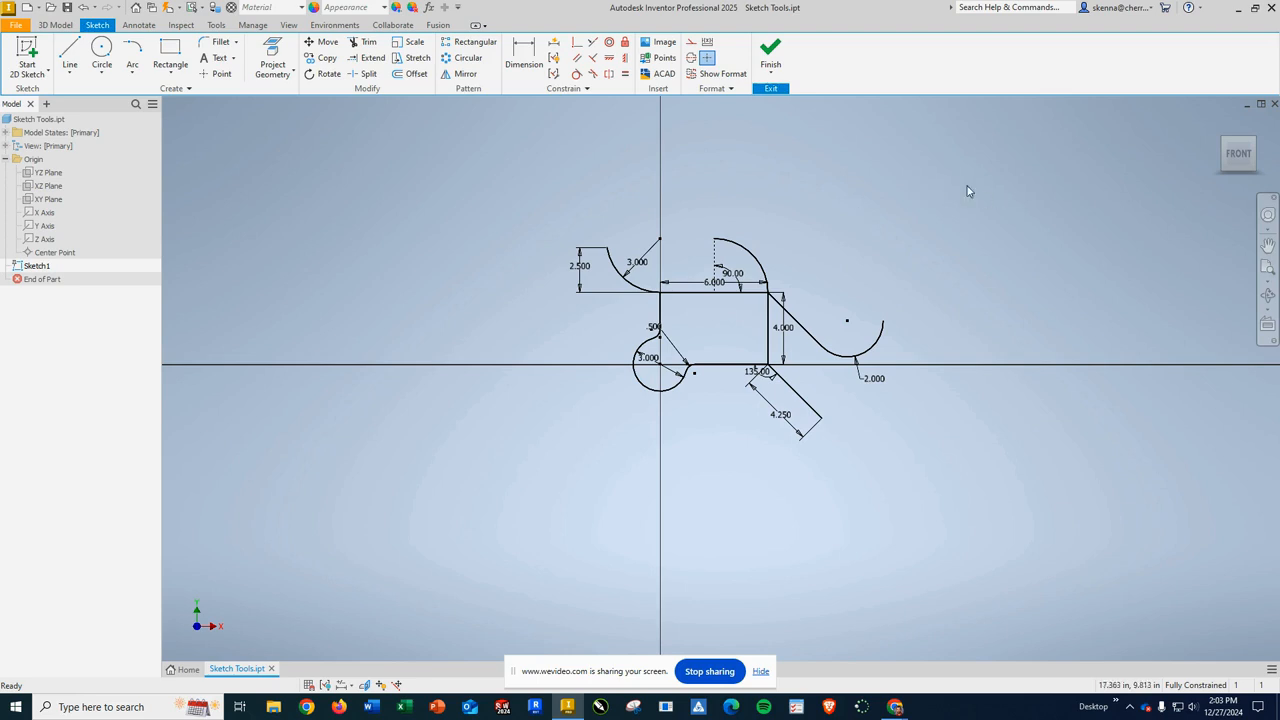
{"action": "left_click", "coordinate": [1267, 268]}
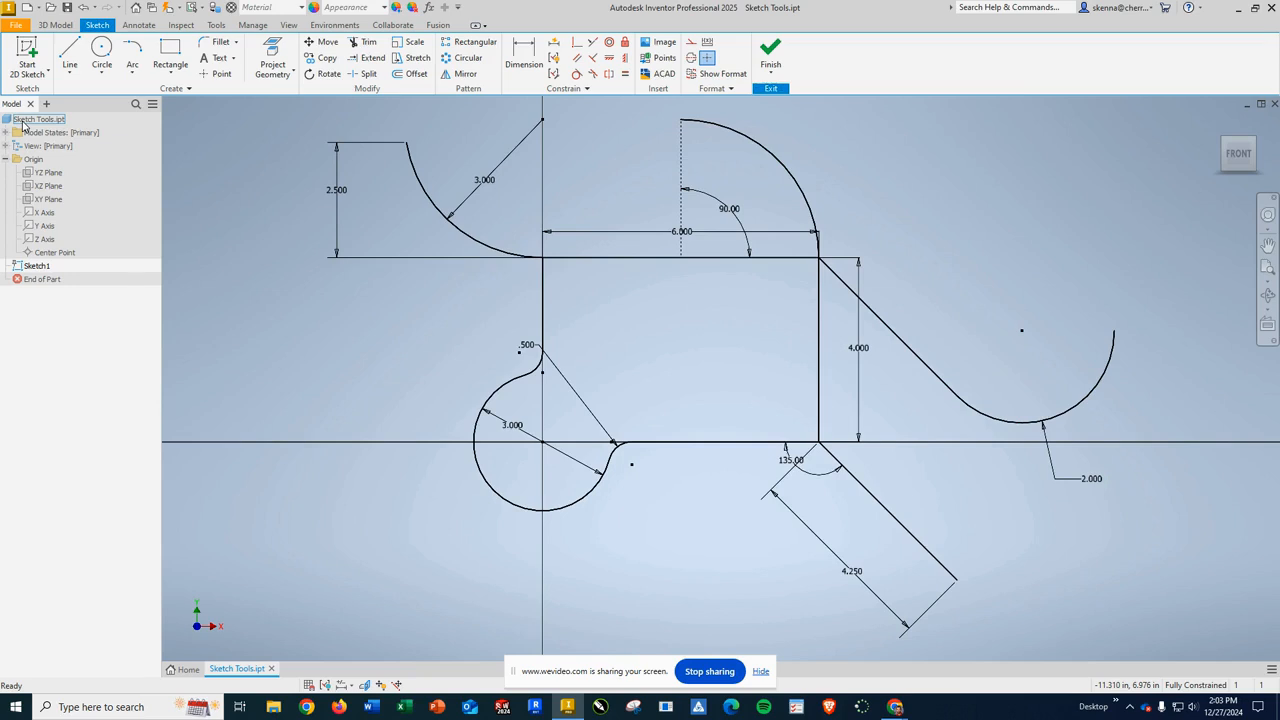
- Open the Sketch Tools part's iProperties, review the general, summary and project details, and move the dialog clear of the sketch
{"action": "right_click", "coordinate": [24, 124]}
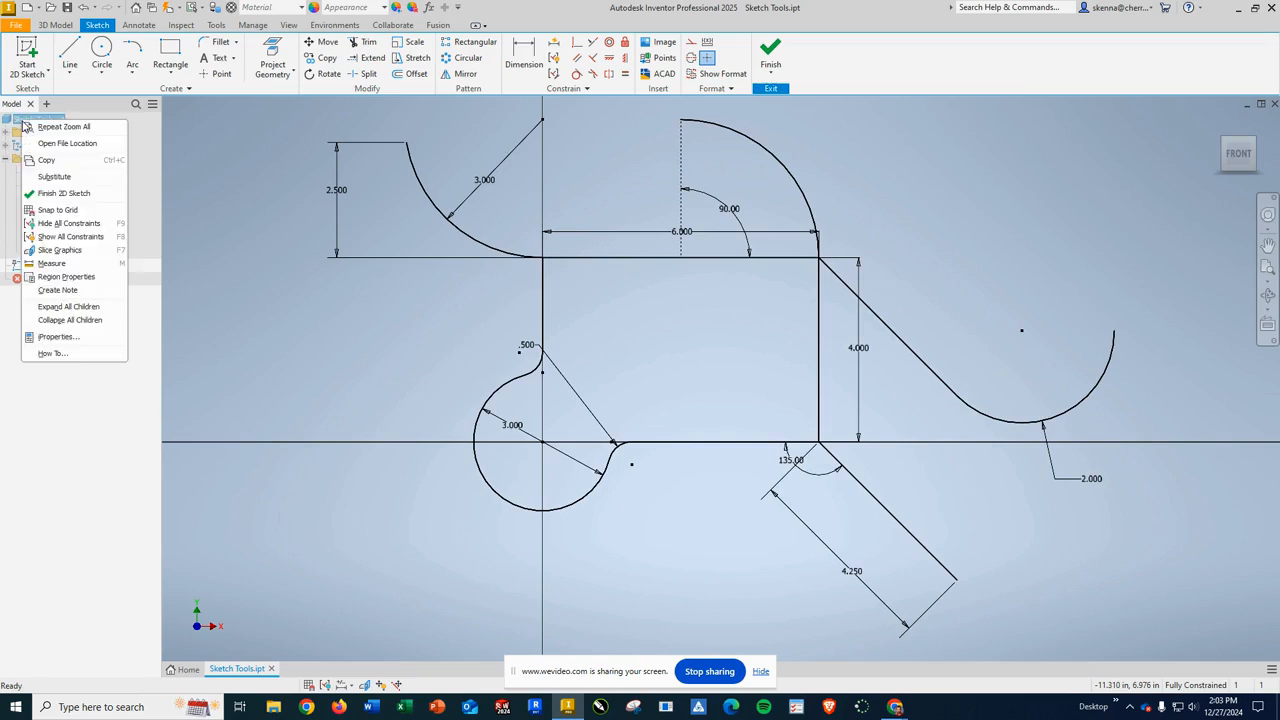
{"action": "left_click", "coordinate": [55, 337]}
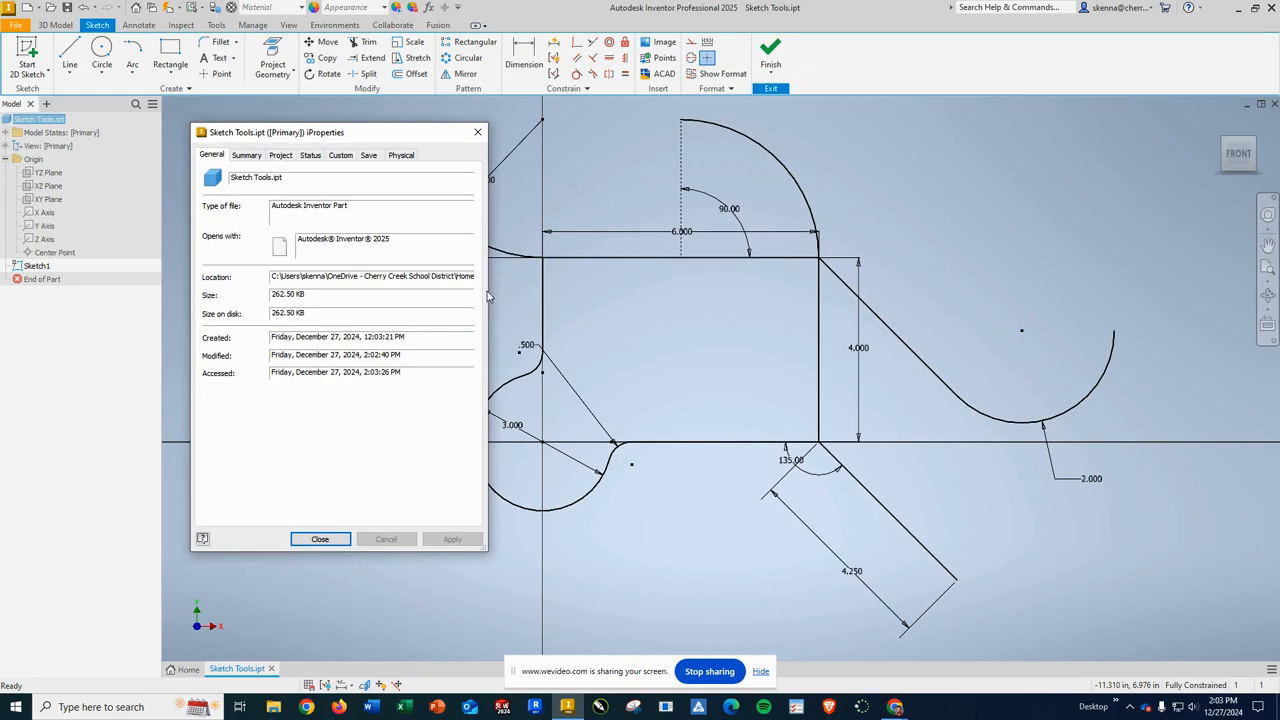
{"action": "left_click", "coordinate": [246, 155]}
{"action": "left_click", "coordinate": [279, 156]}
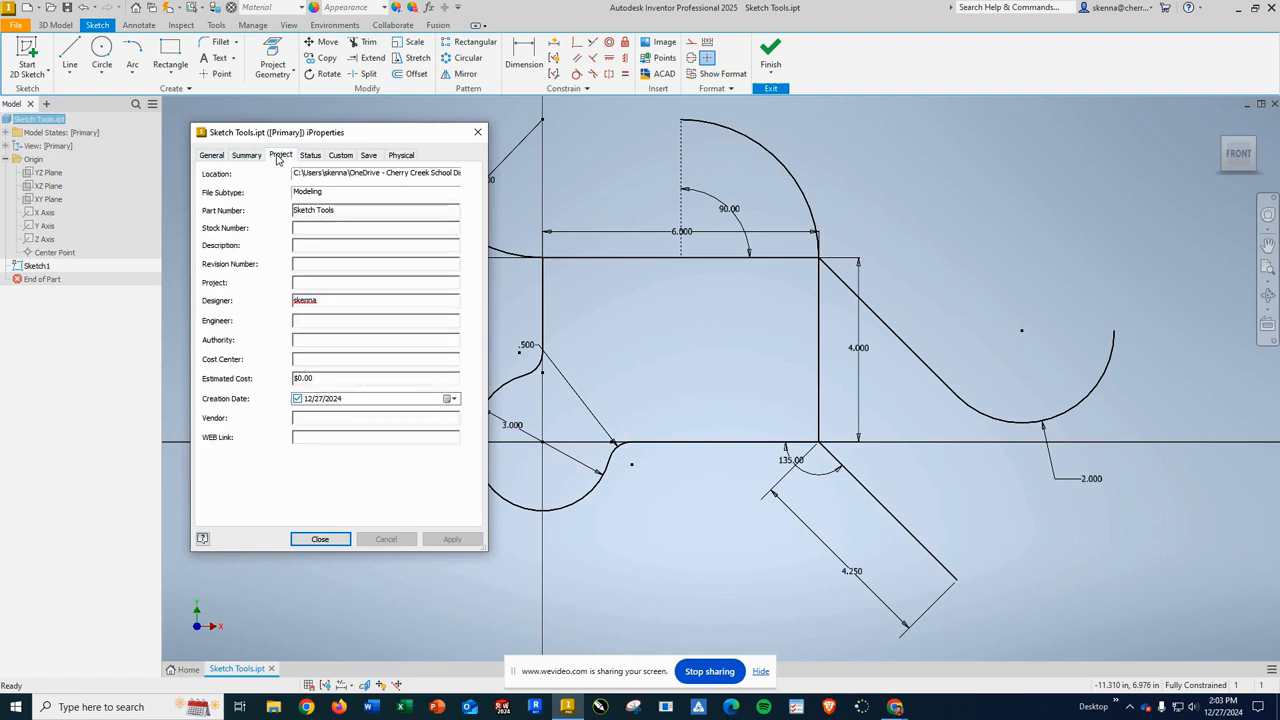
{"action": "left_click", "coordinate": [208, 157]}
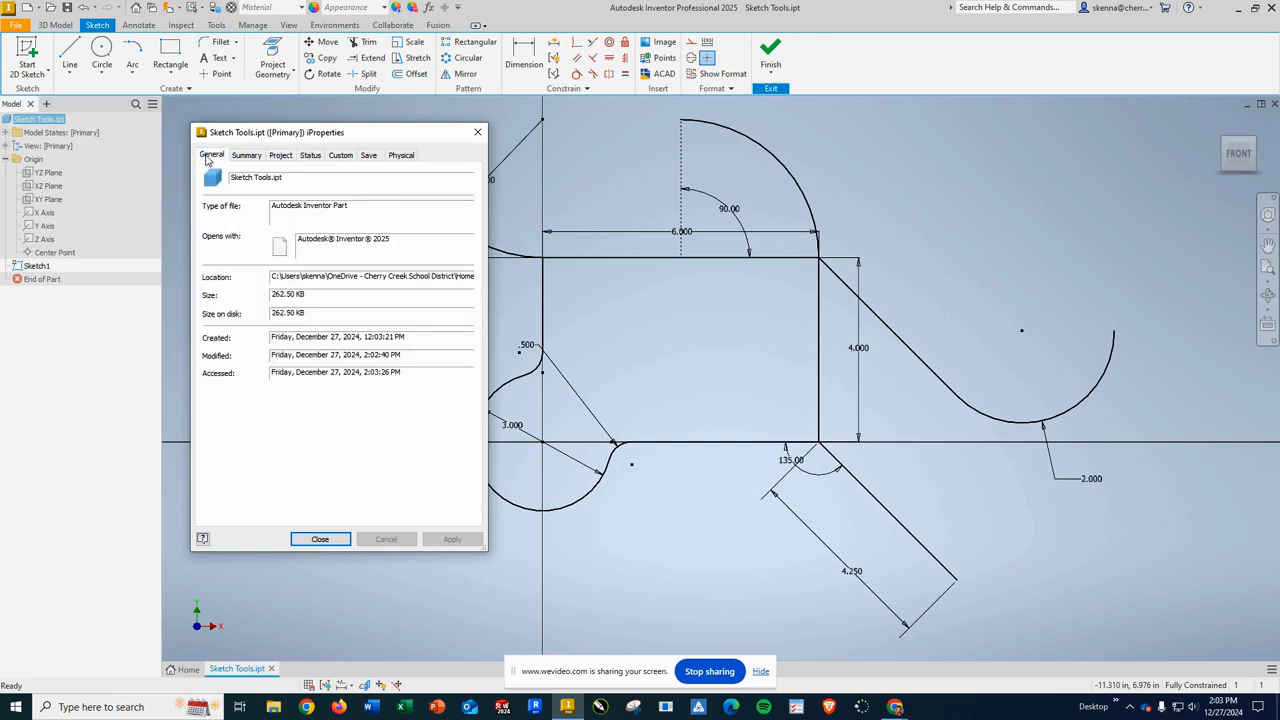
{"action": "left_click", "coordinate": [280, 155]}
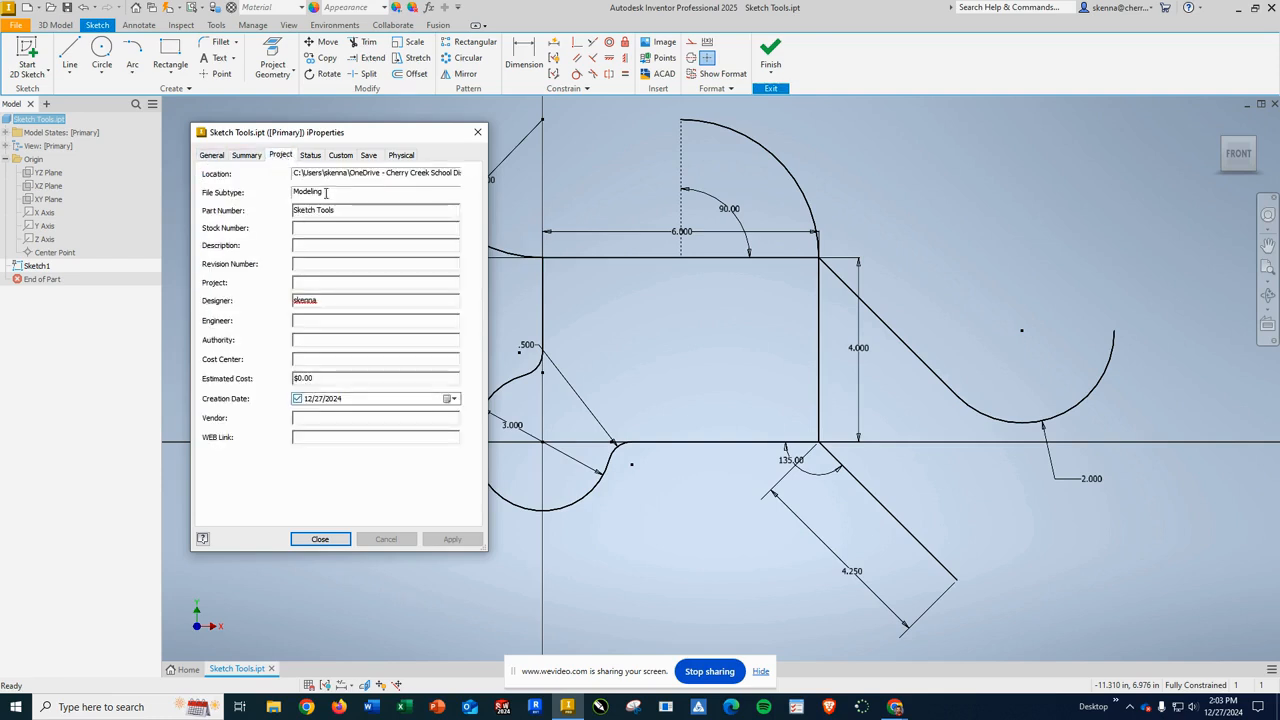
{"action": "left_click_drag", "start_coordinate": [380, 140], "coordinate": [242, 292]}
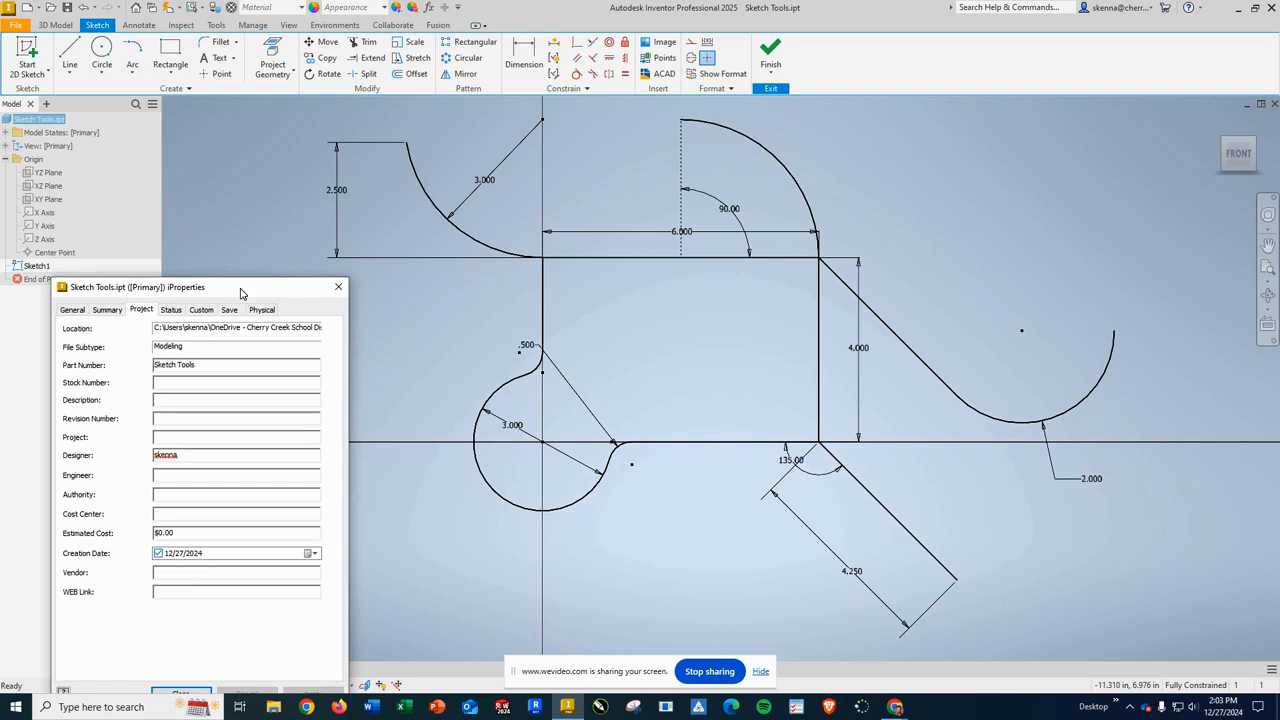